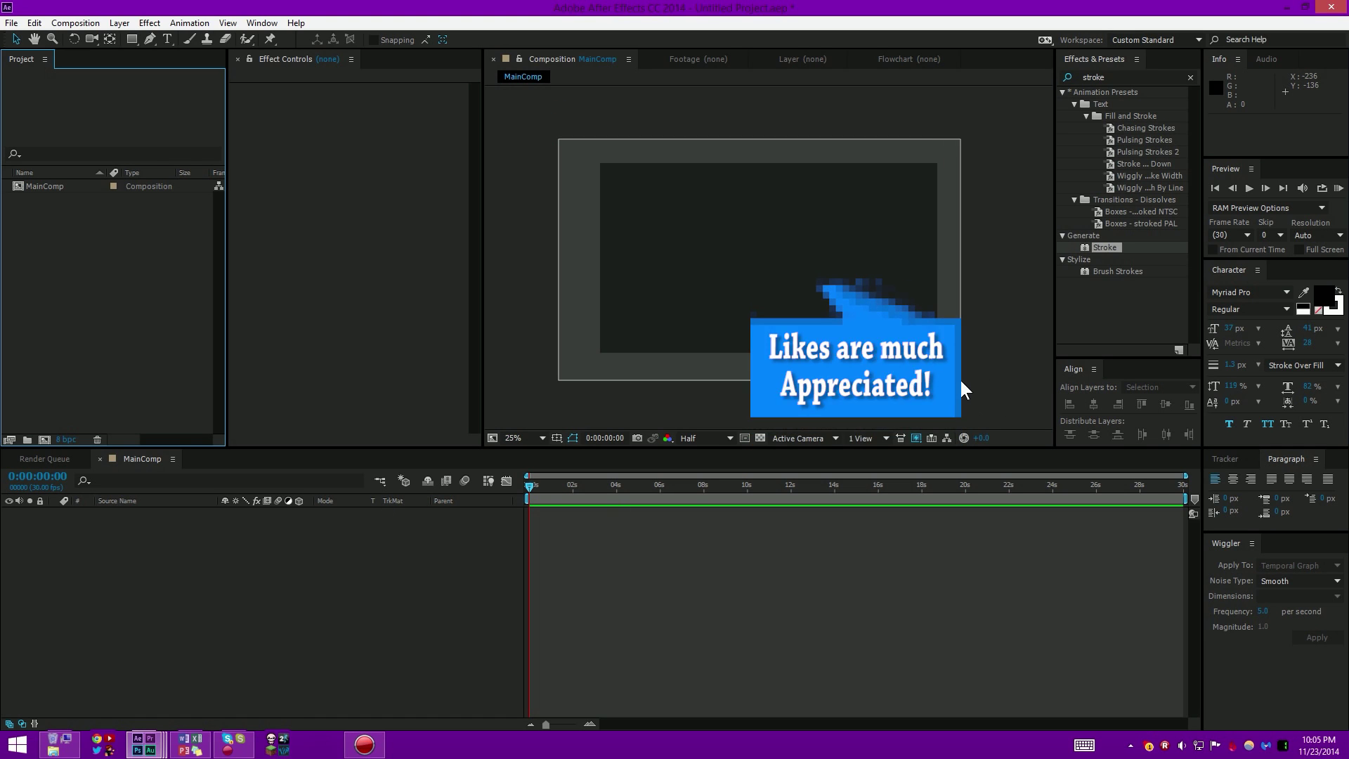
Step: Bring up the empty black MainComp composition, with no layers yet in its timeline
drag(965, 382, 984, 385)
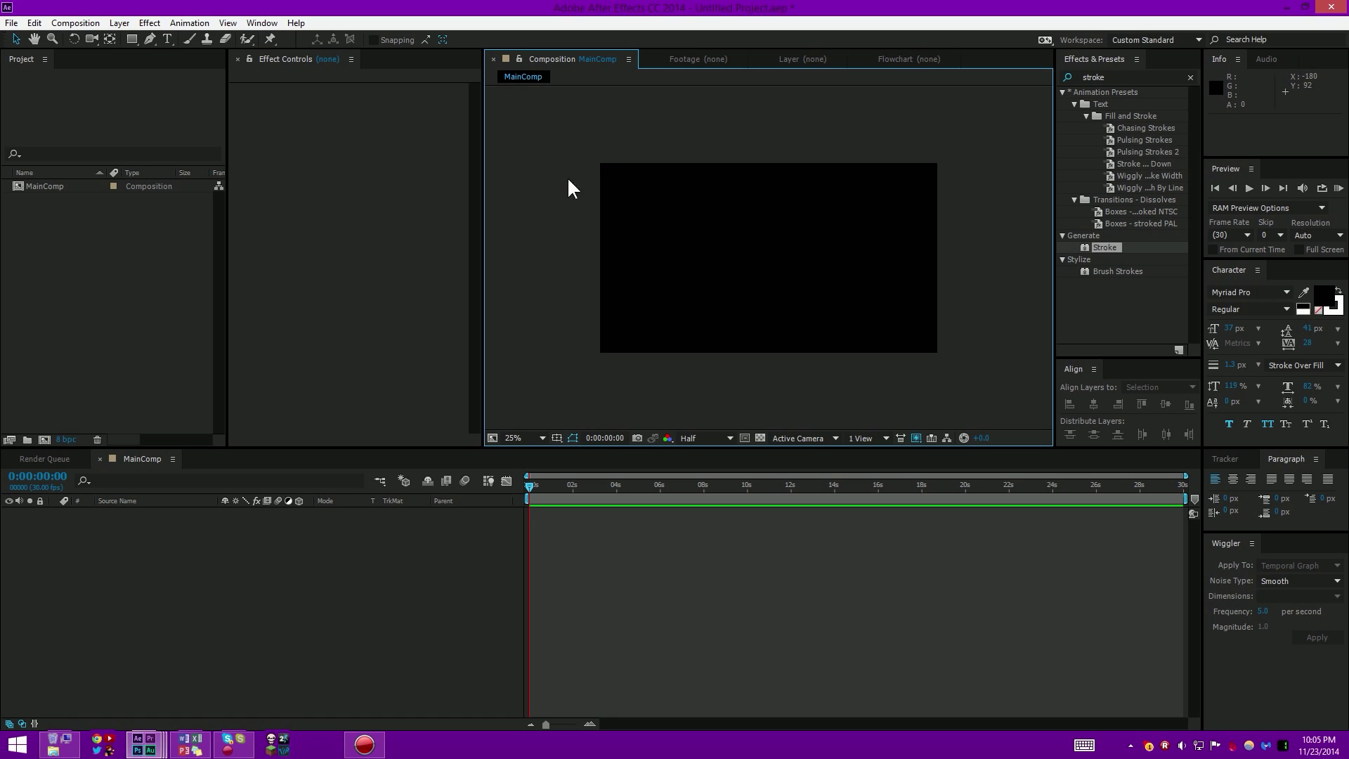
Step: Create a text layer reading THEGUYORDIE and enlarge it from 37 px to about 195 px
key(ctrl+alt+shift+t)
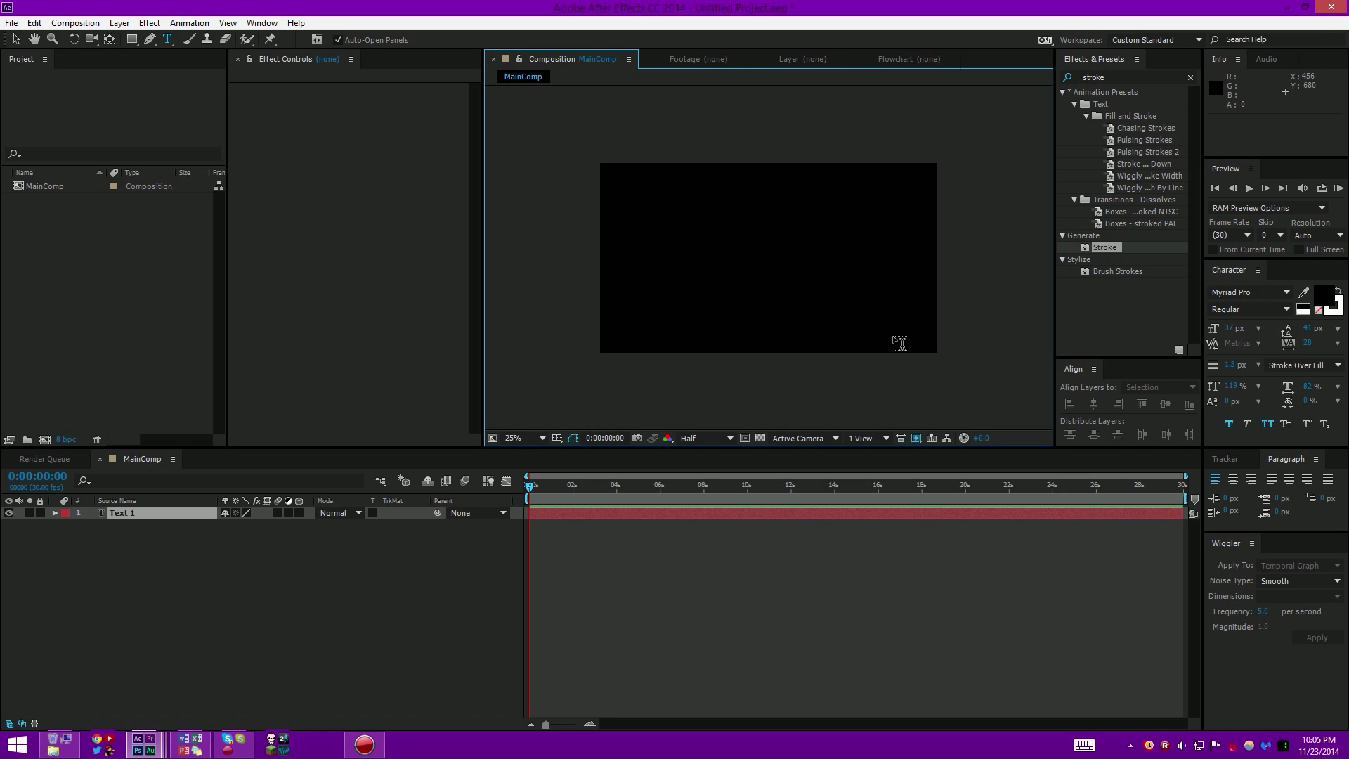
text(THEGUYORDIE)
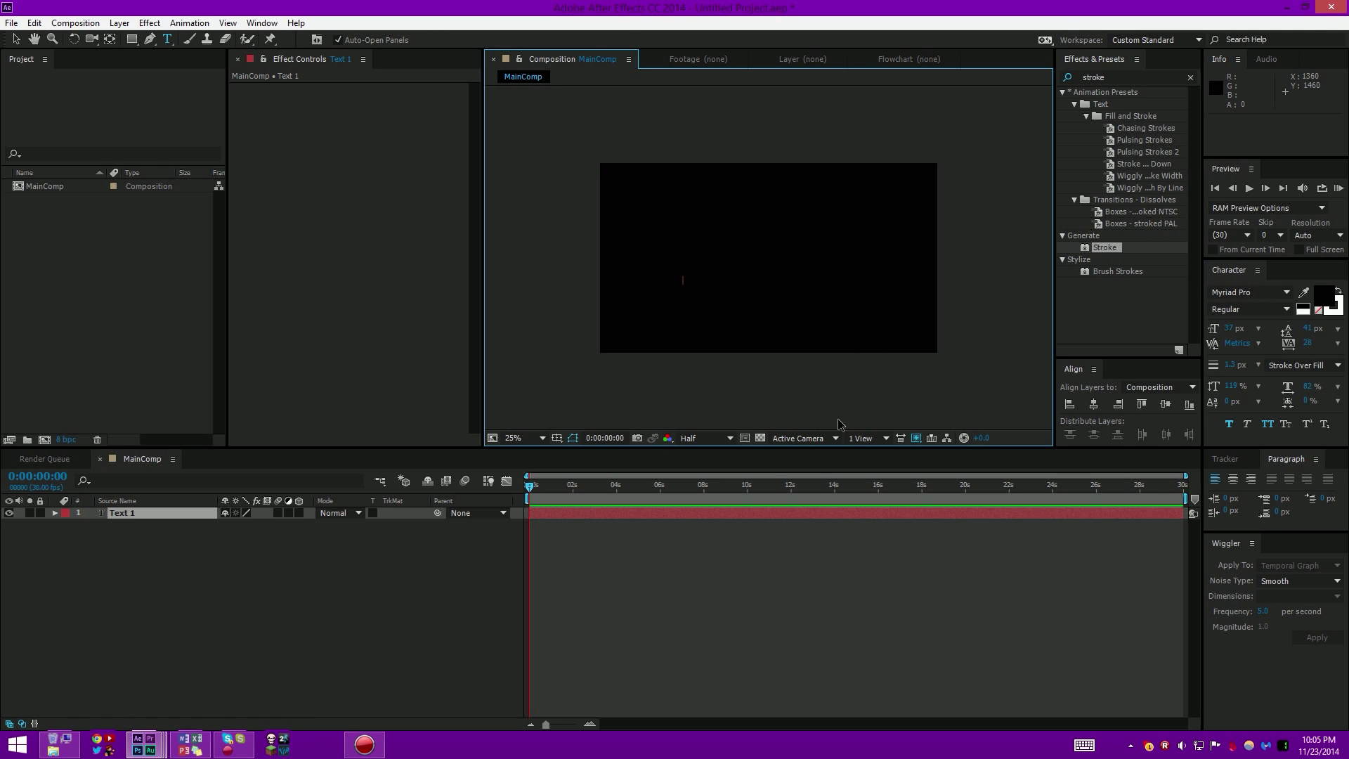
key(ctrl+a)
click(1235, 329)
drag(1235, 329, 1327, 317)
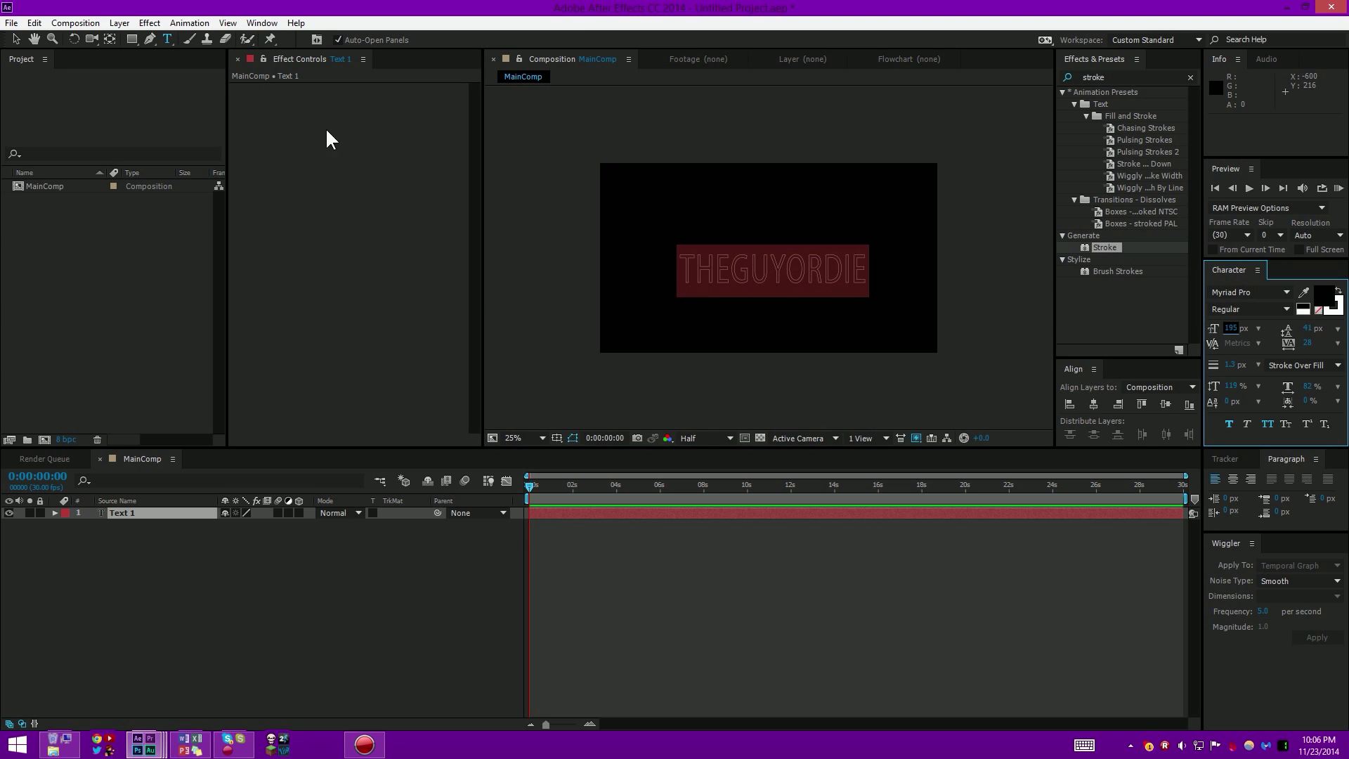
drag(884, 400, 879, 385)
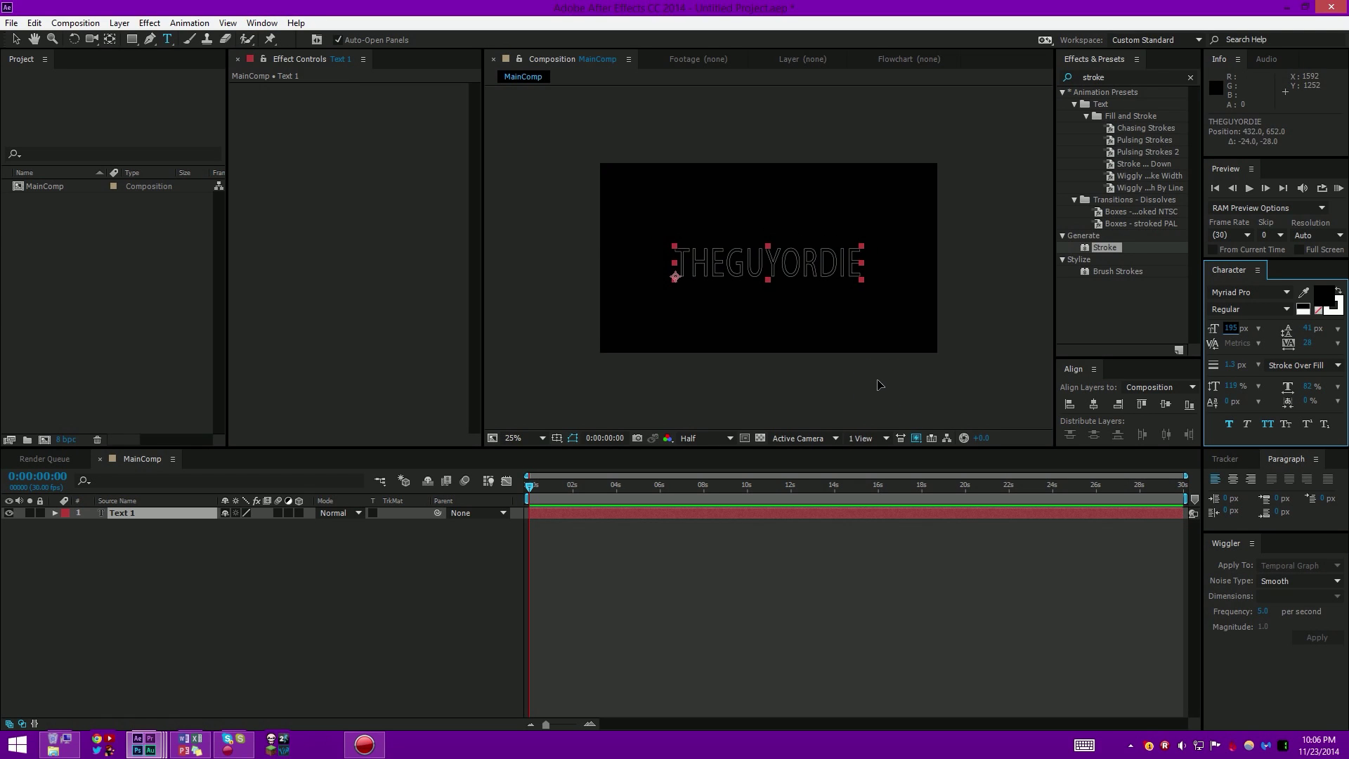
double_click(766, 261)
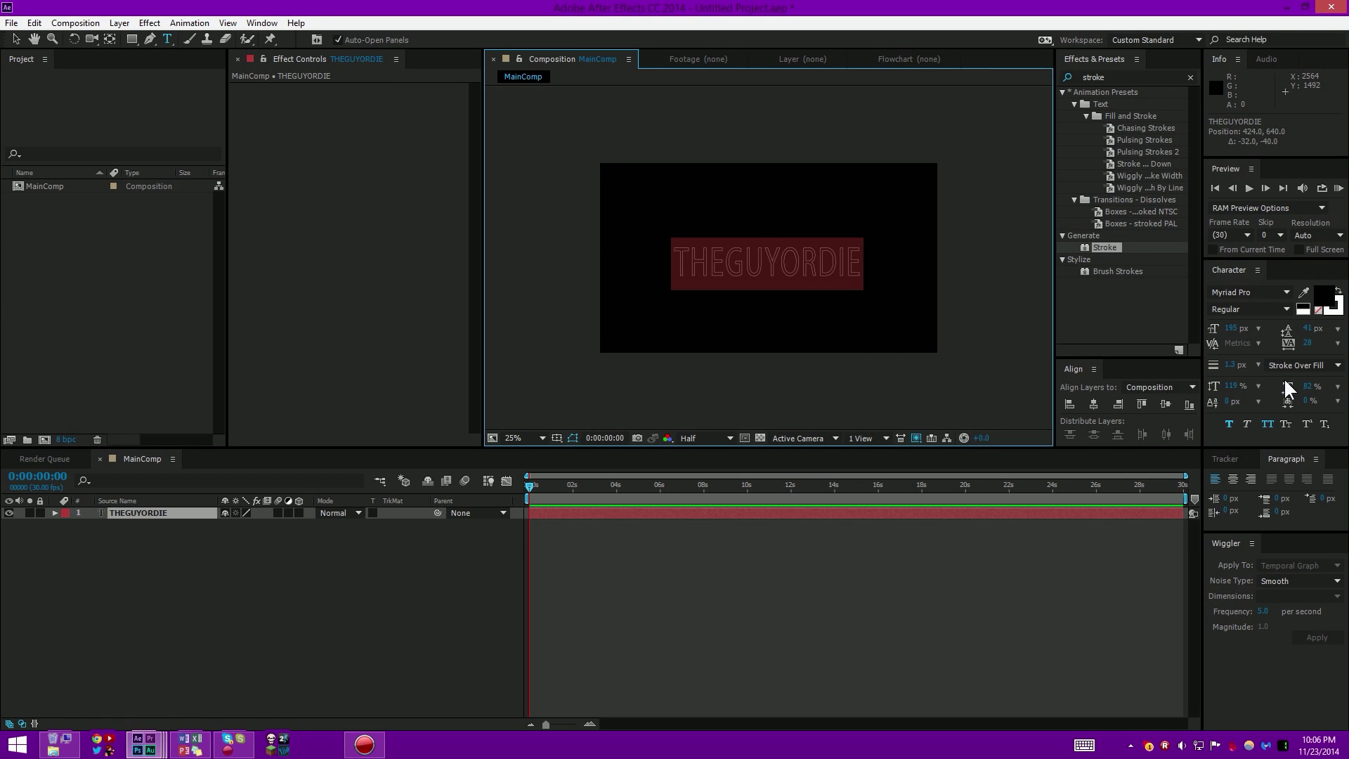
Step: Remove the text stroke and make the THEGUYORDIE fill solid white
click(1319, 310)
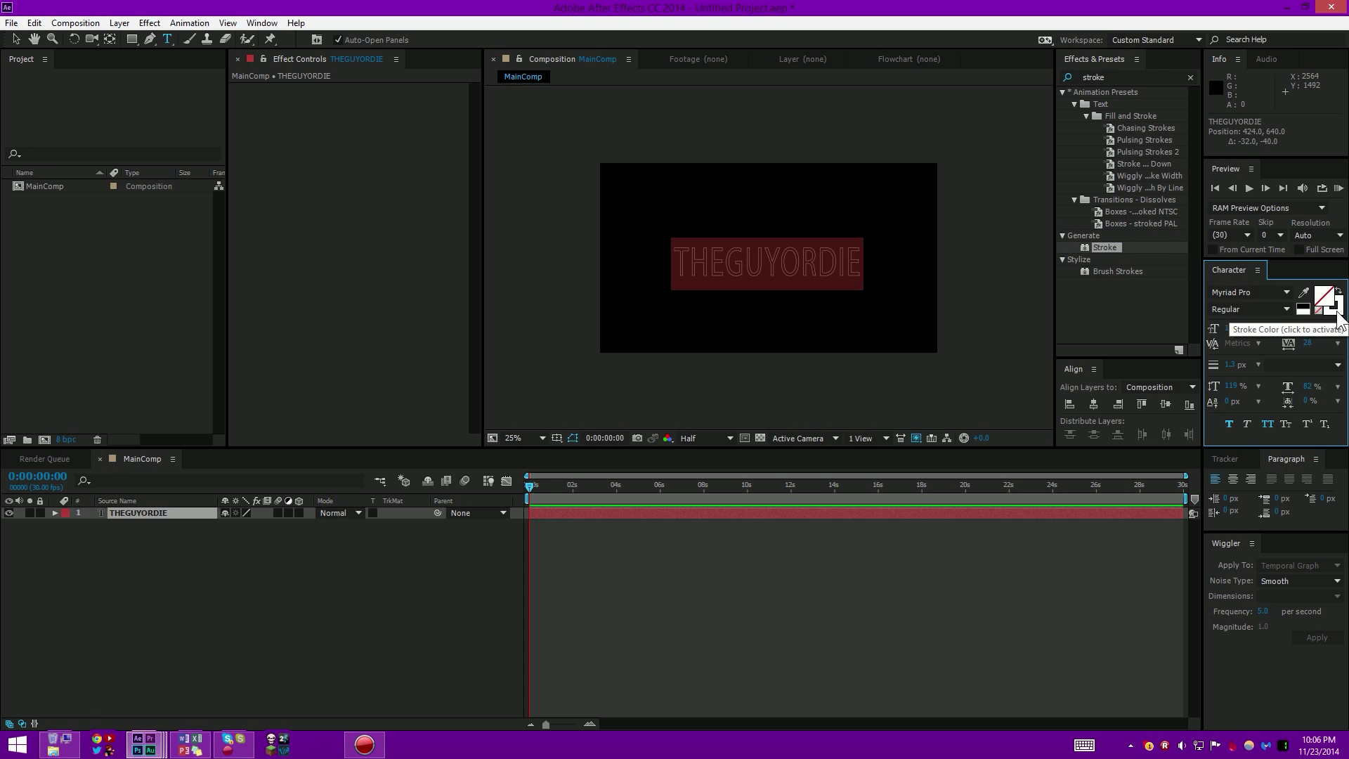
click(1332, 307)
click(1319, 311)
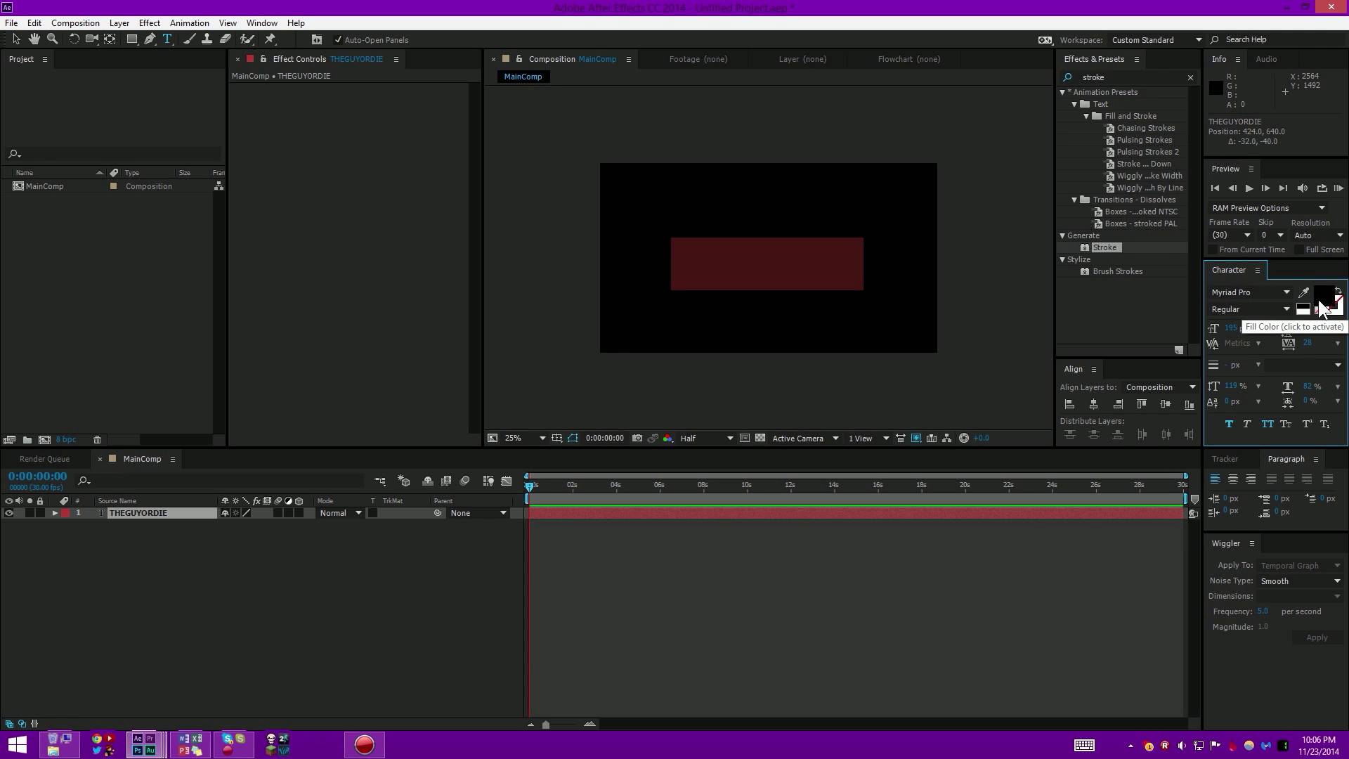
click(1323, 295)
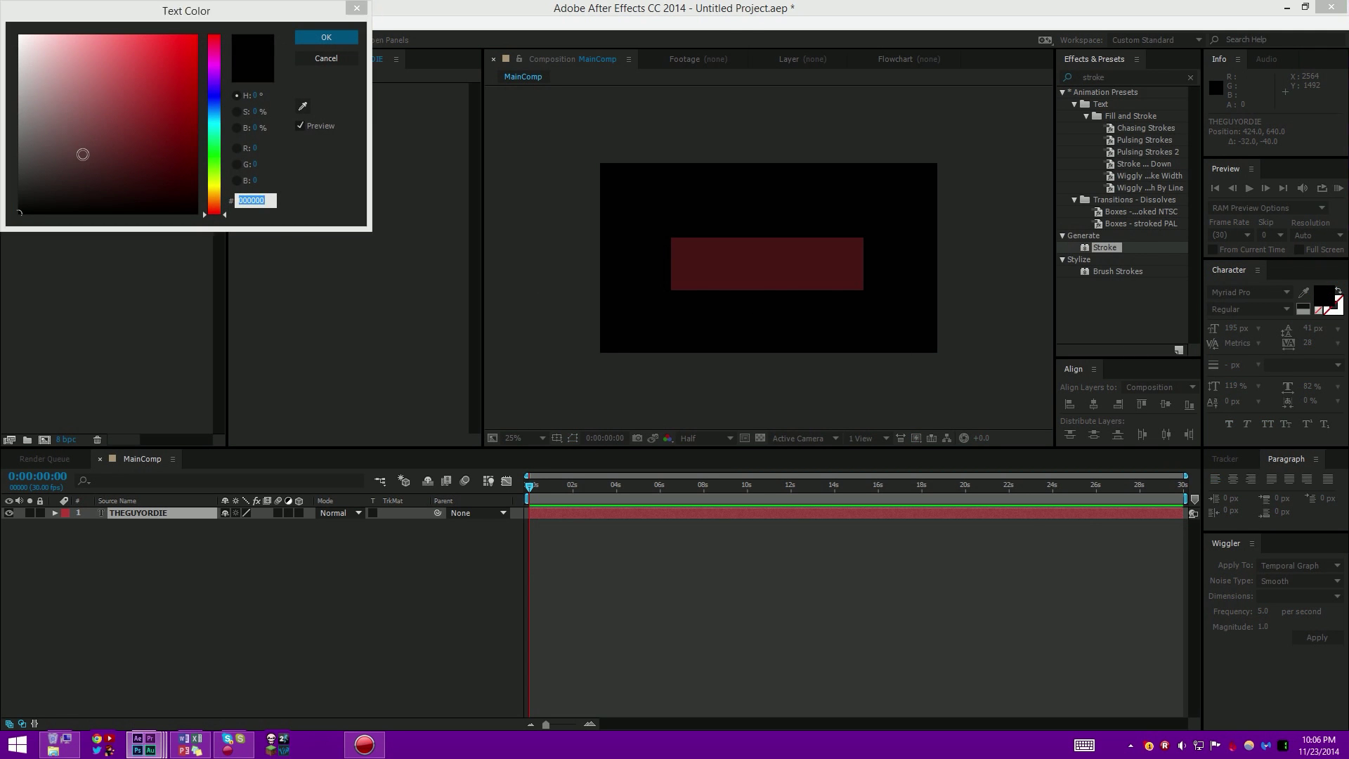
click(20, 35)
click(322, 40)
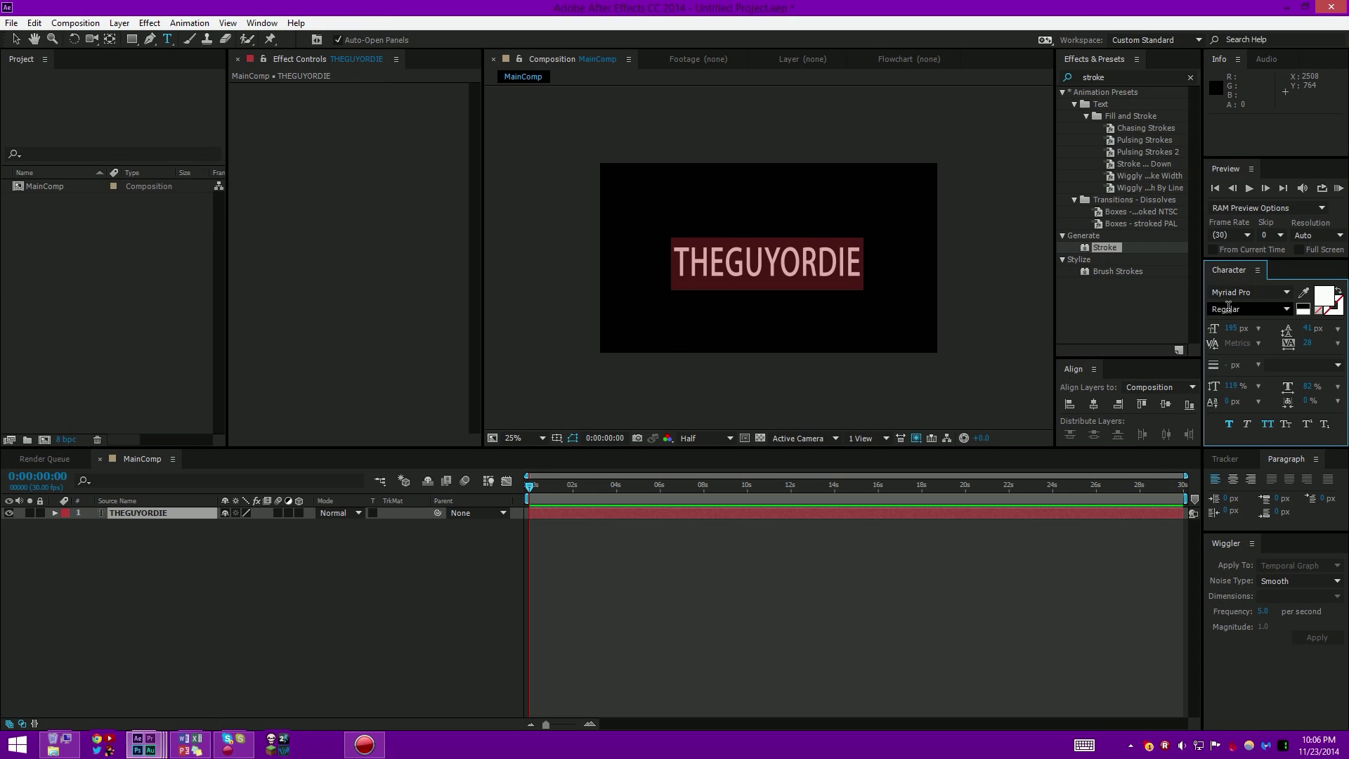
Step: Set the text to Monofonto at 251 px, 101% horizontal and 133% vertical scale, moved left
drag(1230, 328, 1275, 330)
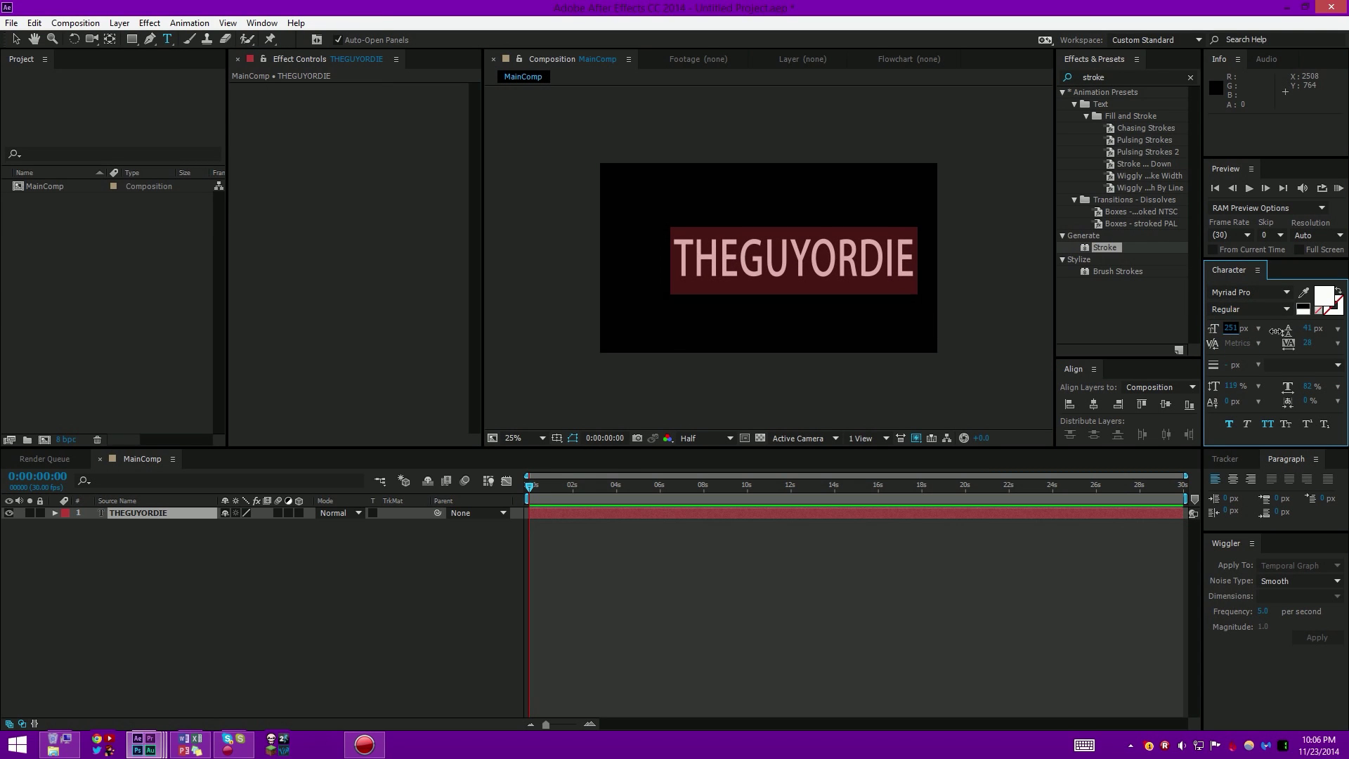
click(1257, 292)
text(M)
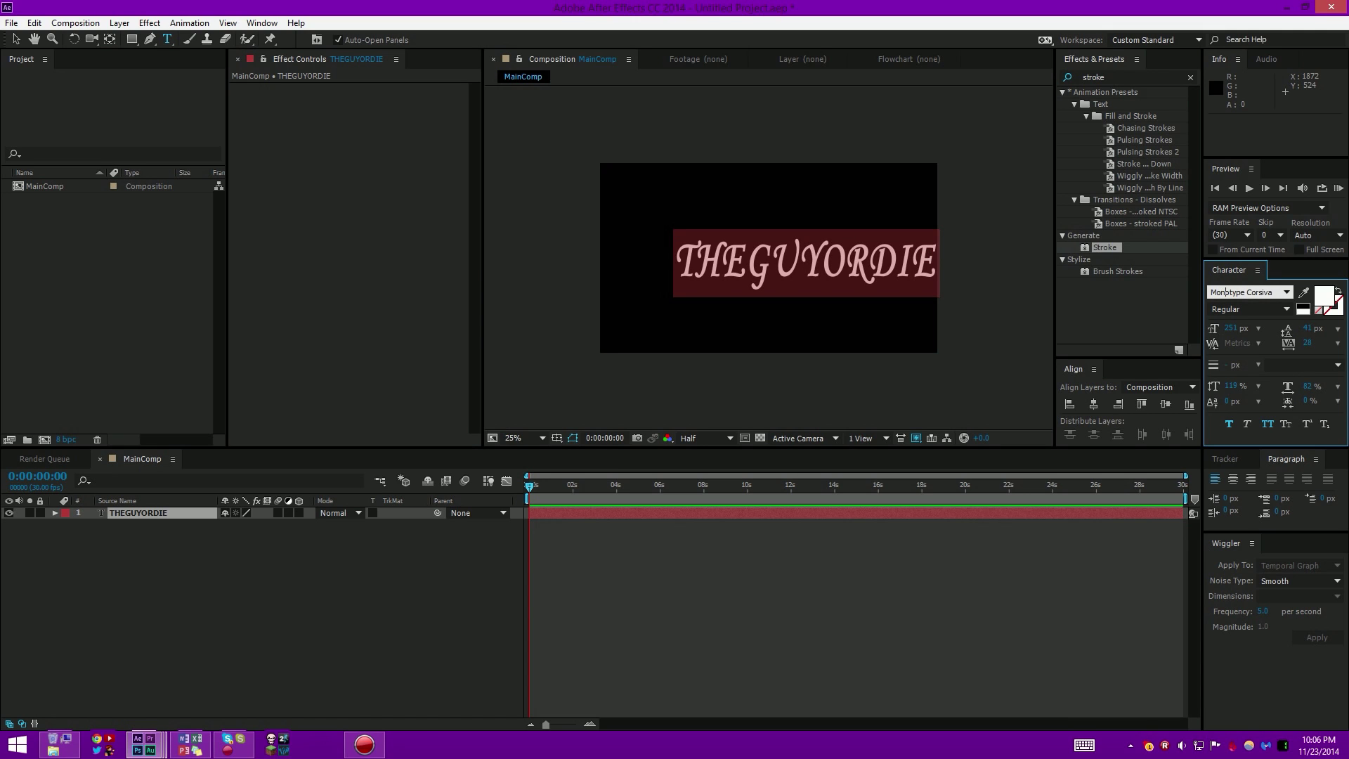
text(onofonto)
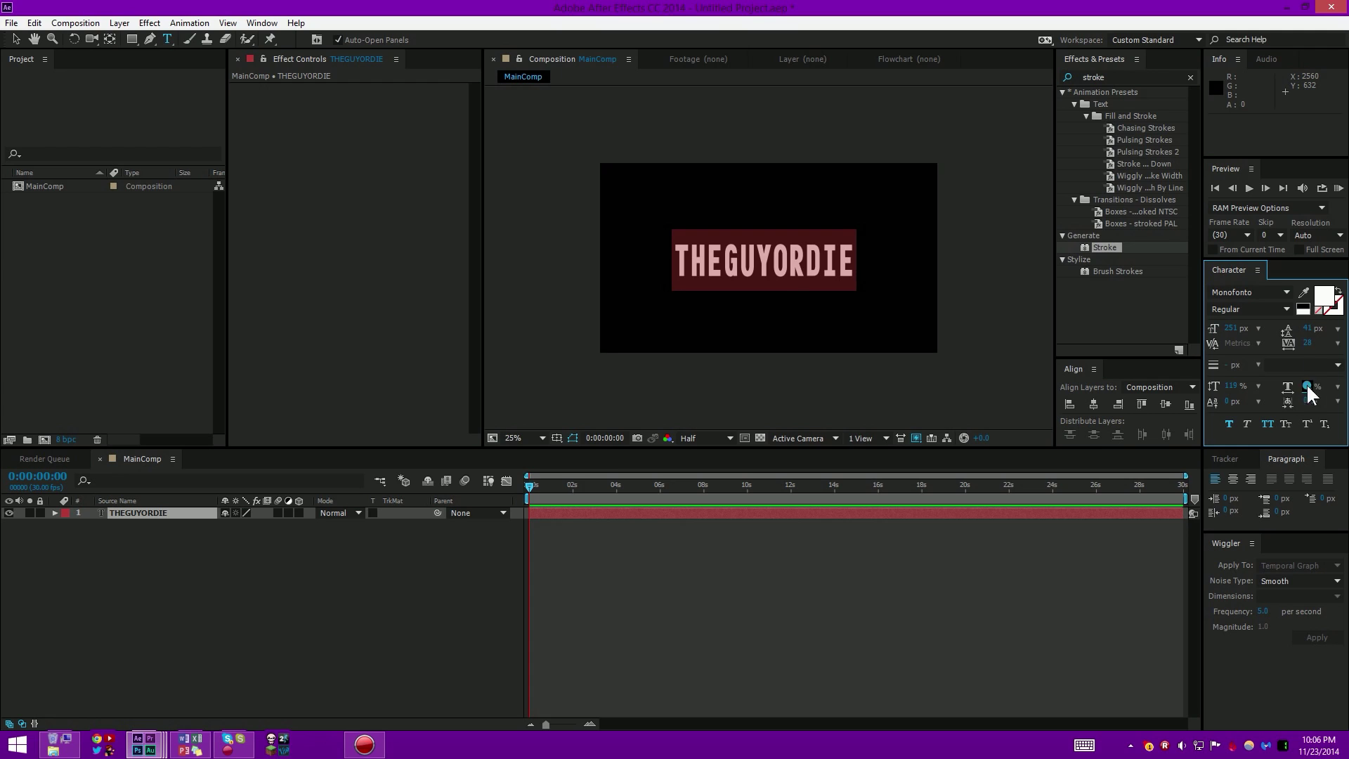
drag(1307, 387, 1318, 385)
click(1242, 386)
text(133)
key(Return)
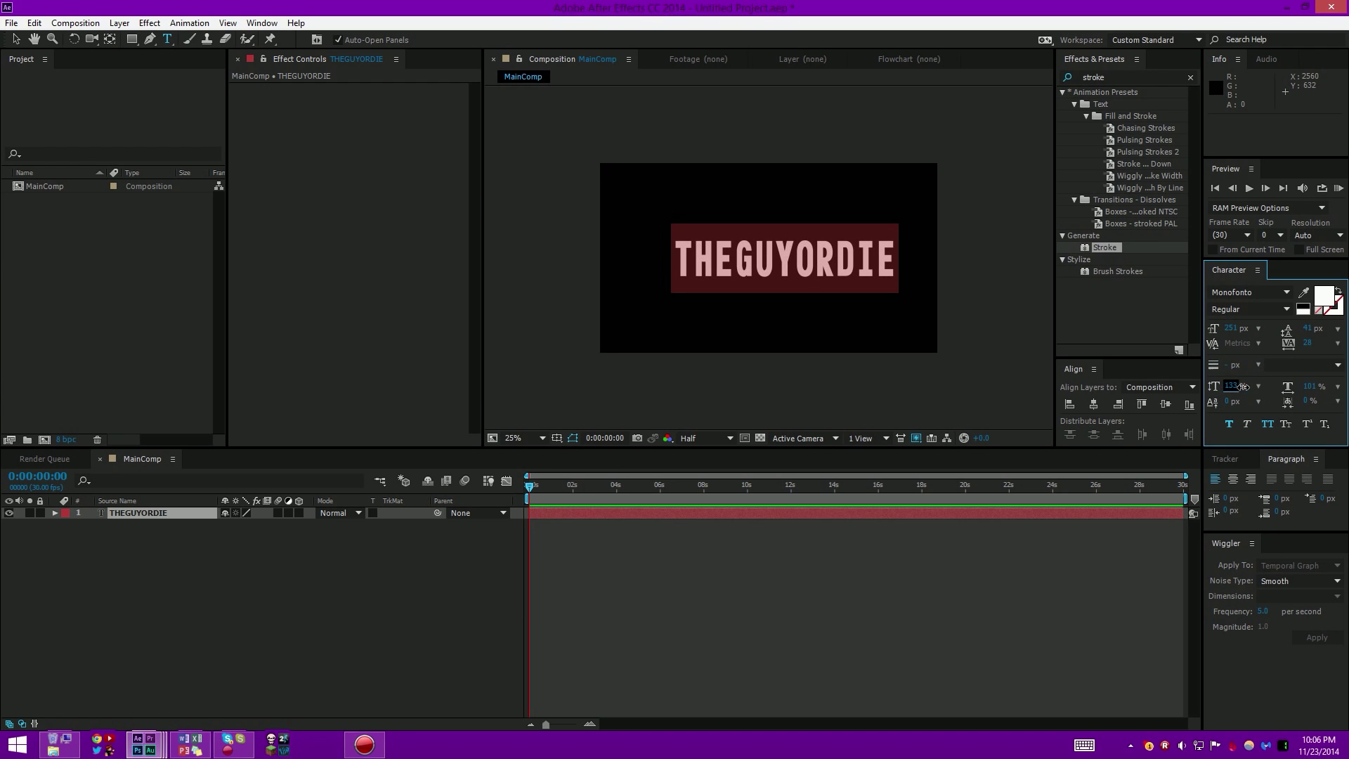
drag(822, 376, 807, 385)
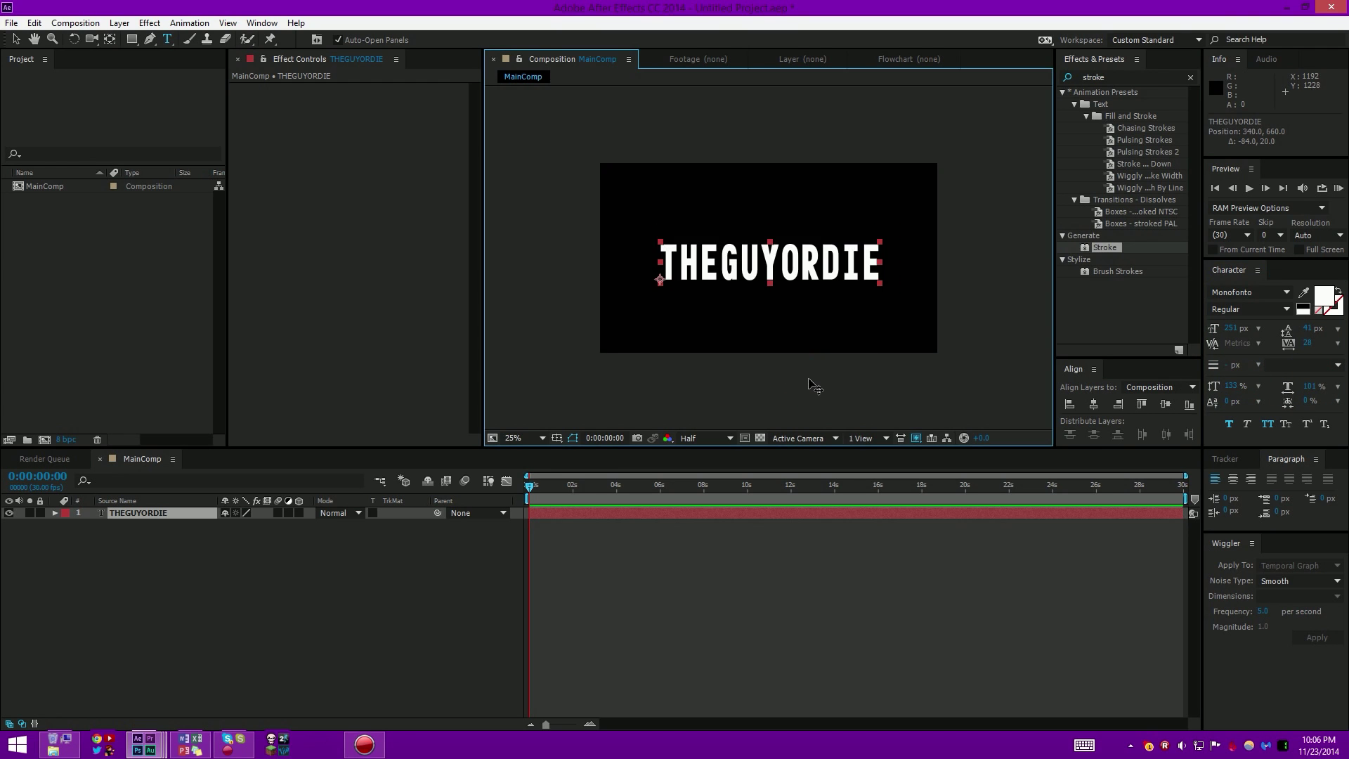
Step: Align THEGUYORDIE to the horizontal and vertical centre of MainComp, then deselect it
click(14, 39)
drag(789, 259, 791, 257)
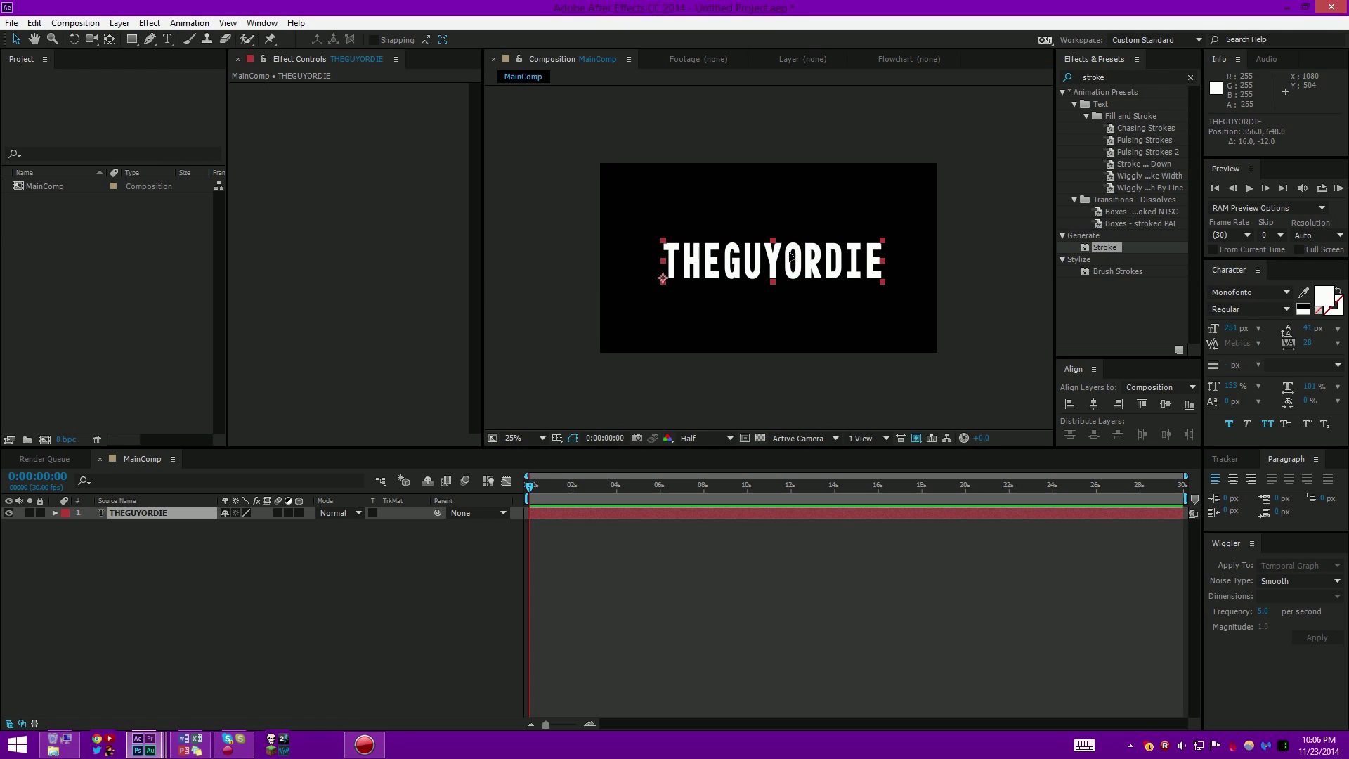
click(1093, 404)
click(1164, 404)
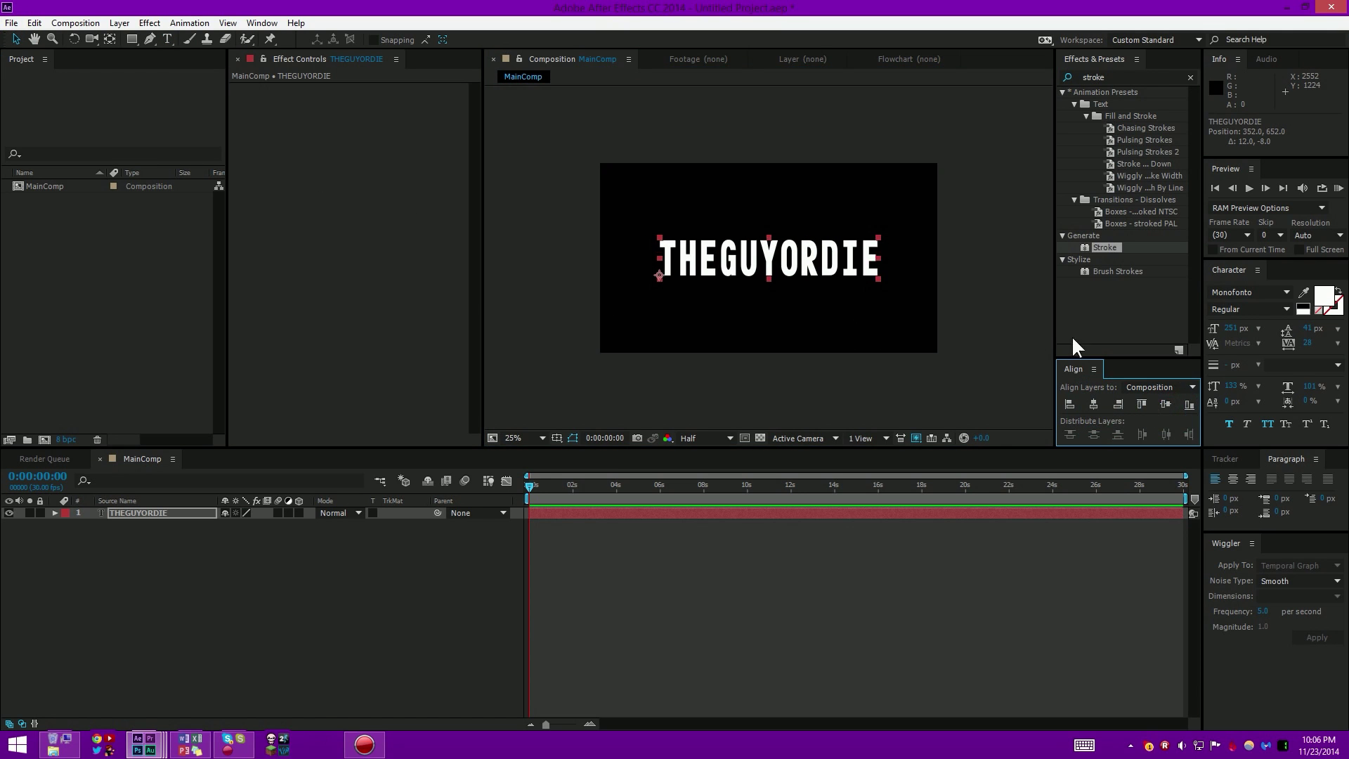
click(260, 23)
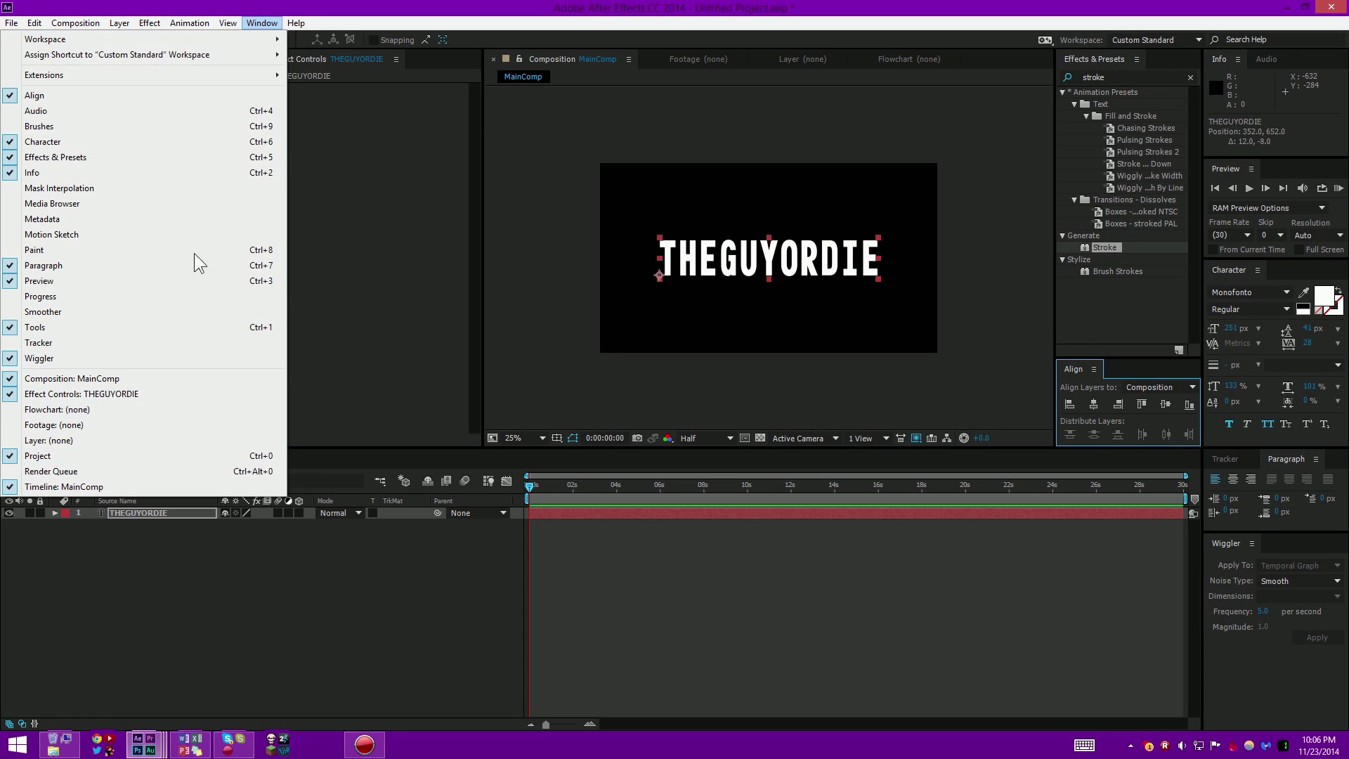
click(419, 11)
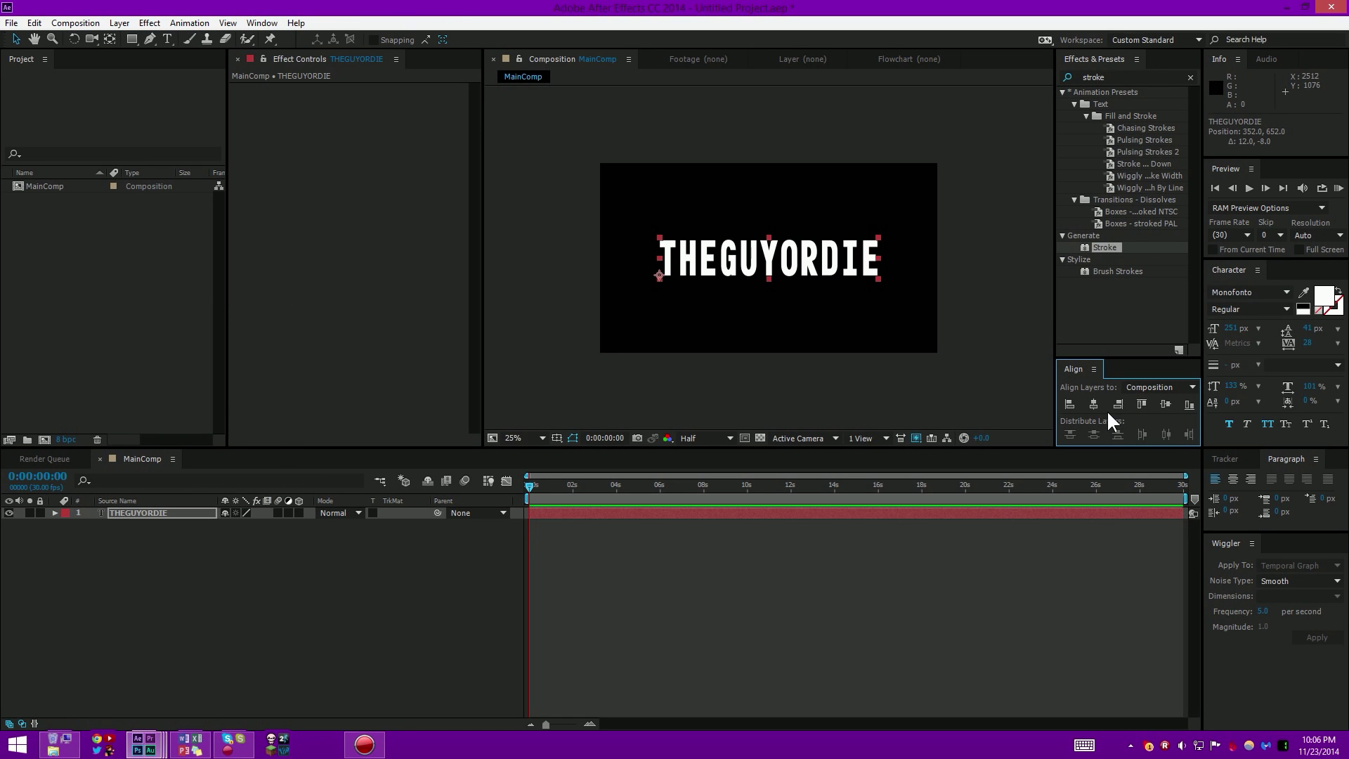
click(1164, 404)
click(726, 368)
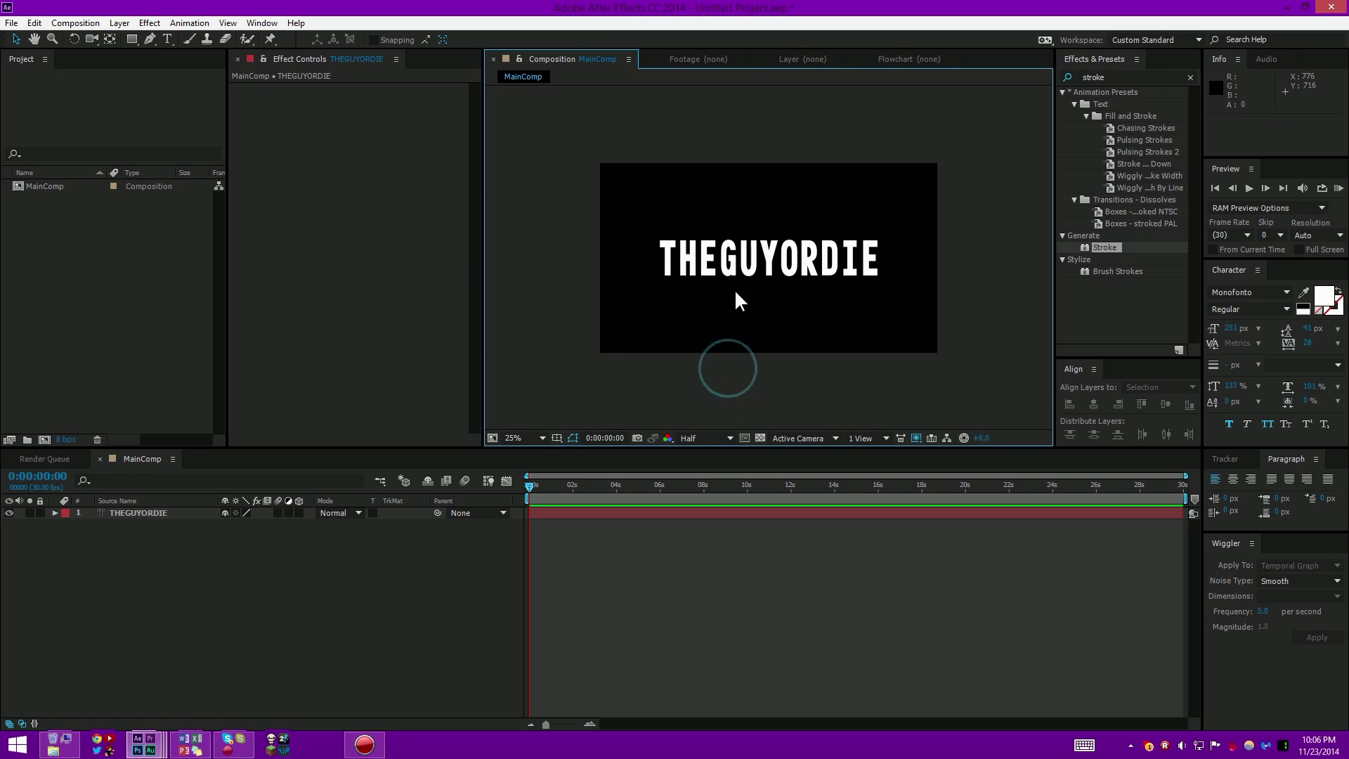
click(742, 260)
click(826, 370)
Step: Apply a Gradient Overlay layer style to the THEGUYORDIE text layer
right_click(176, 512)
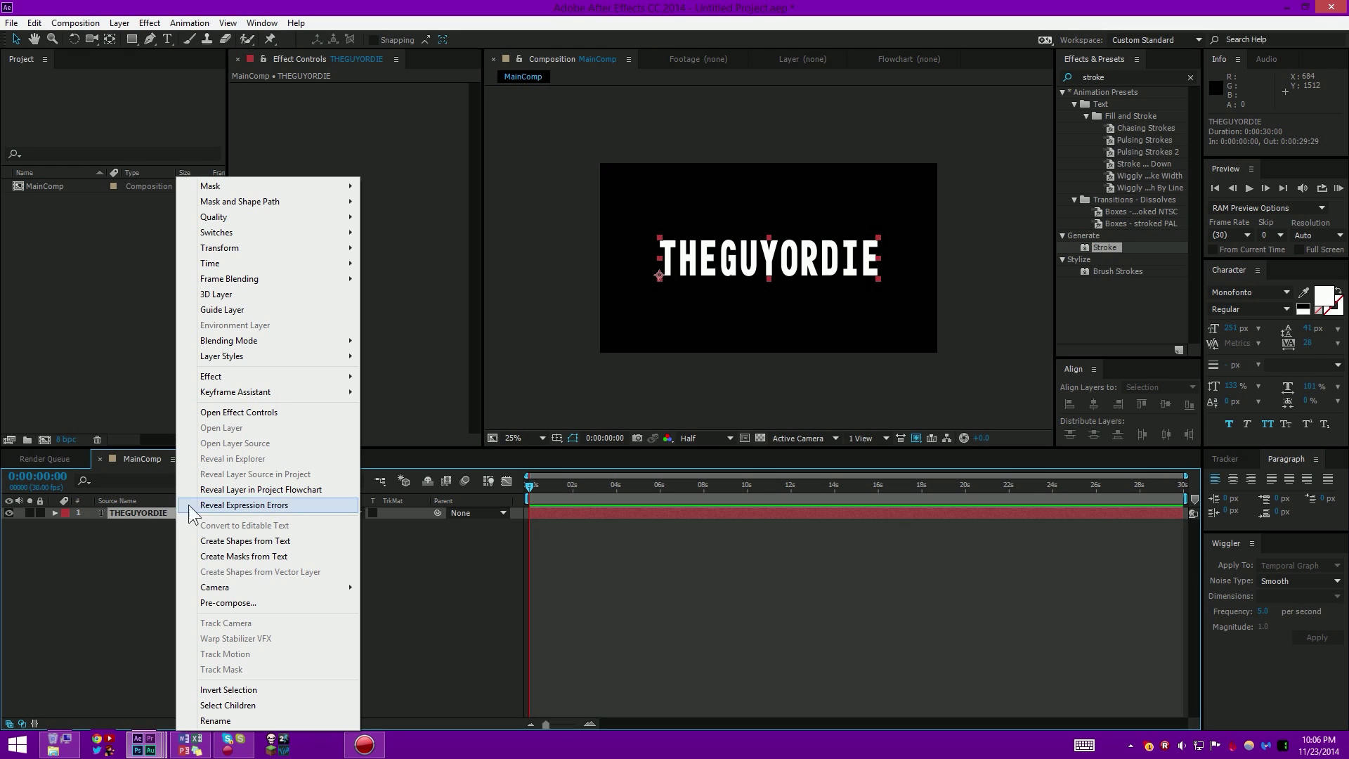
mouse_move(275, 359)
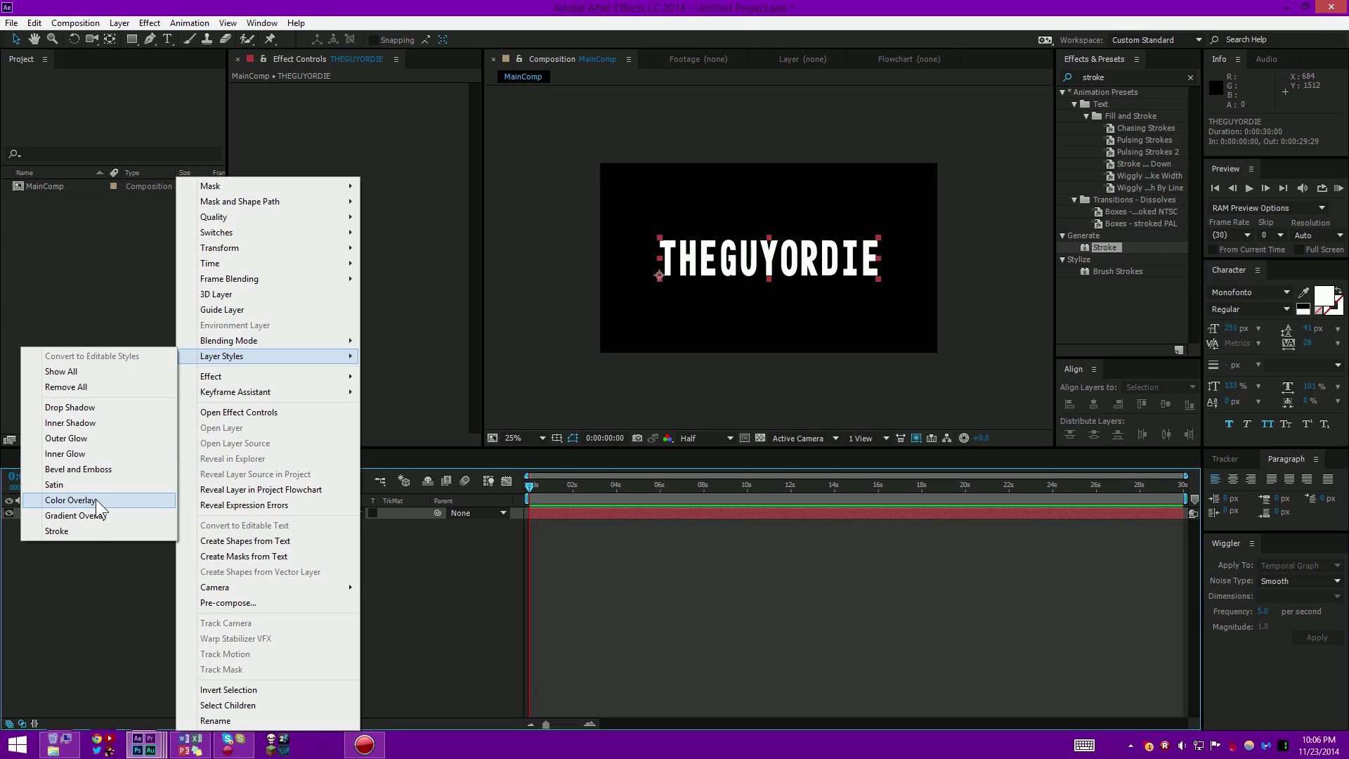
click(97, 516)
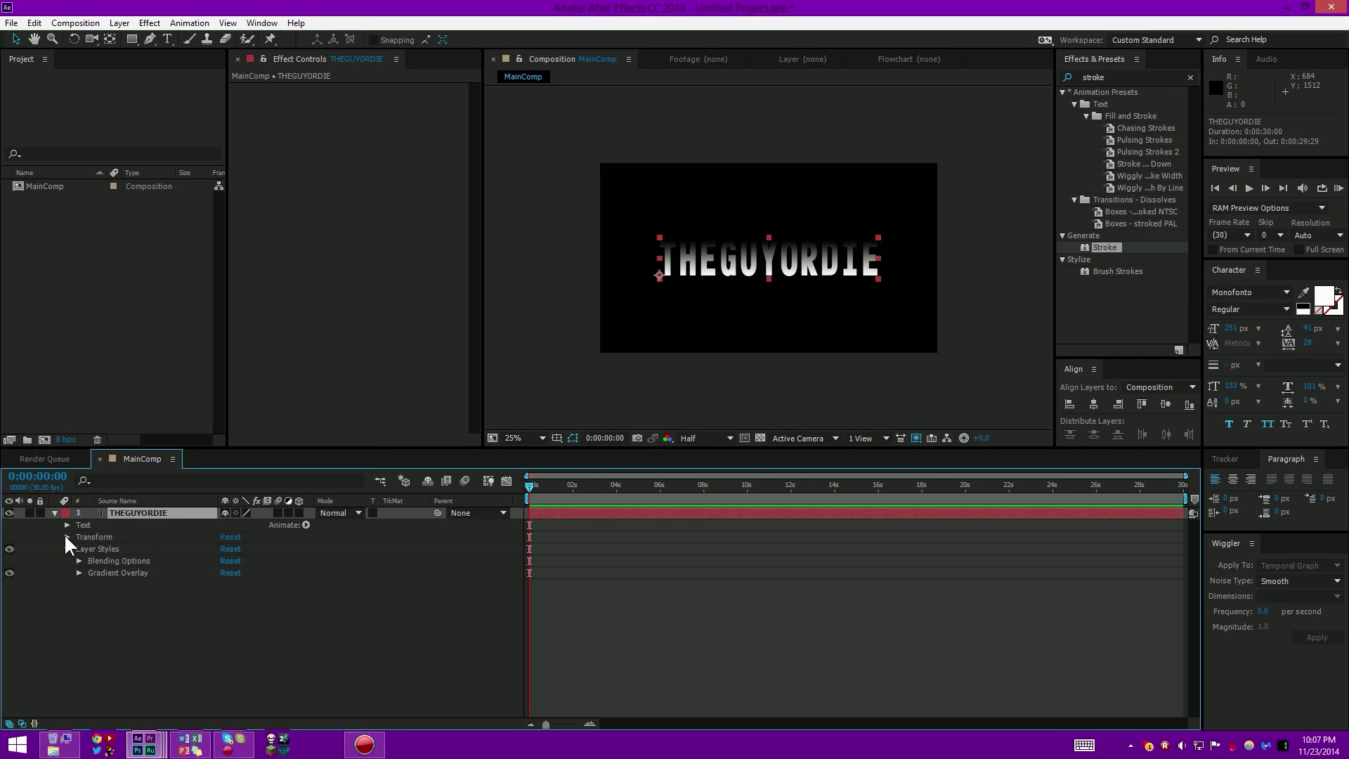
Step: Set Gradient Overlay scale to 10% and push the black and white stops together near 57–59%
click(79, 561)
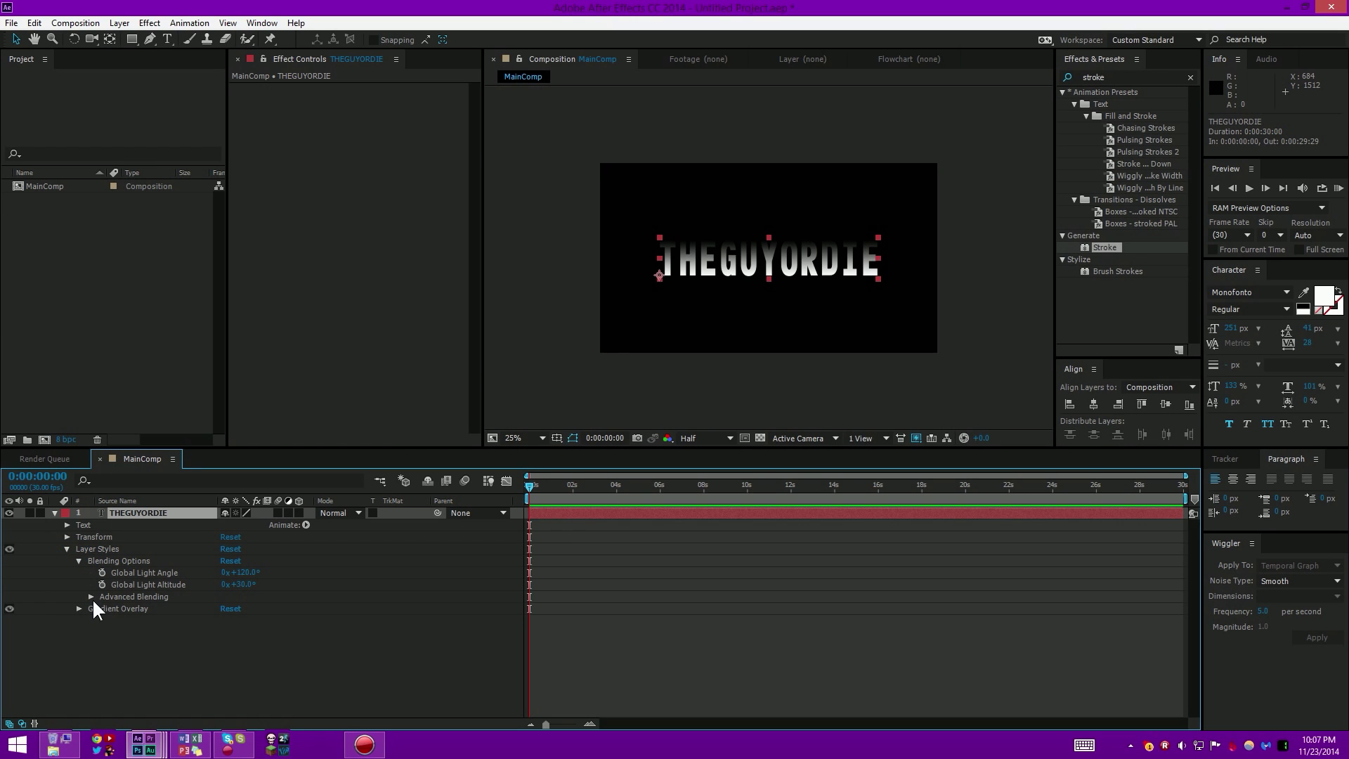
click(78, 560)
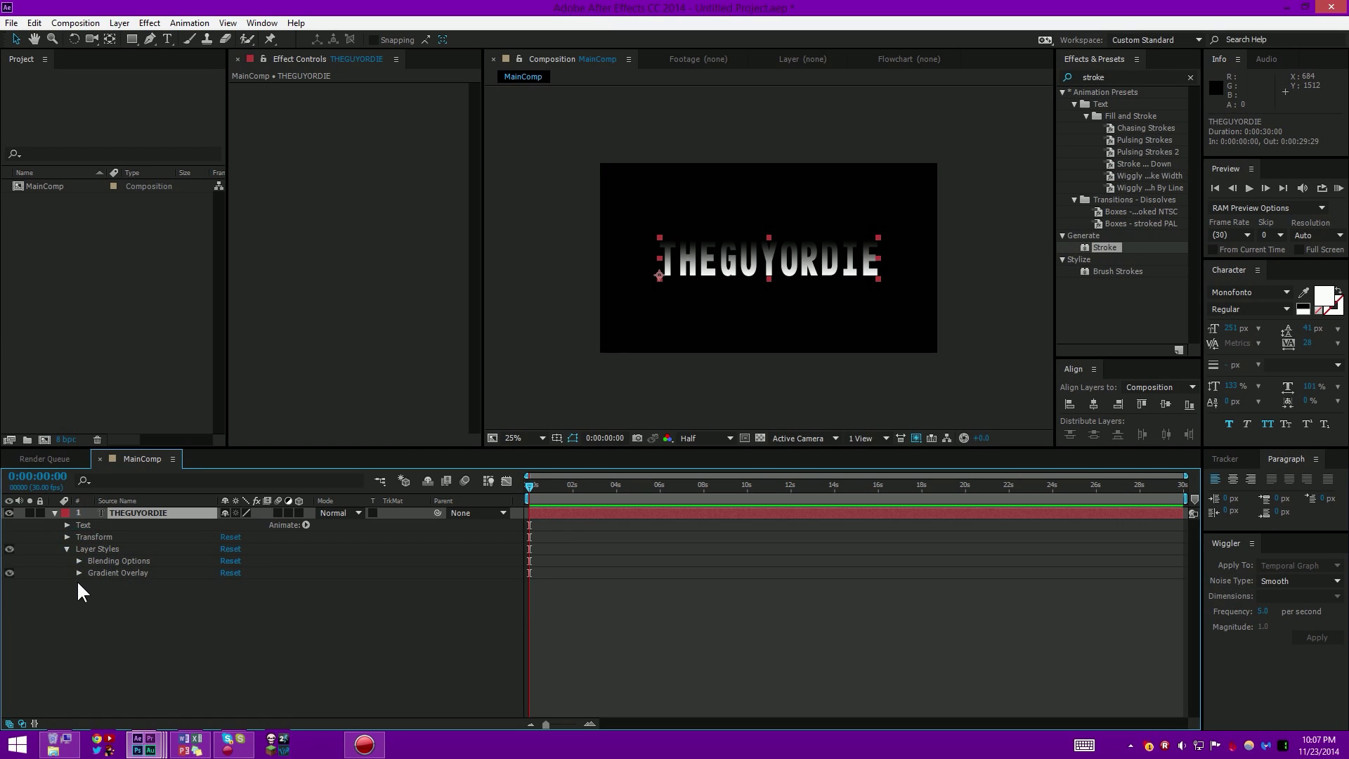
click(80, 573)
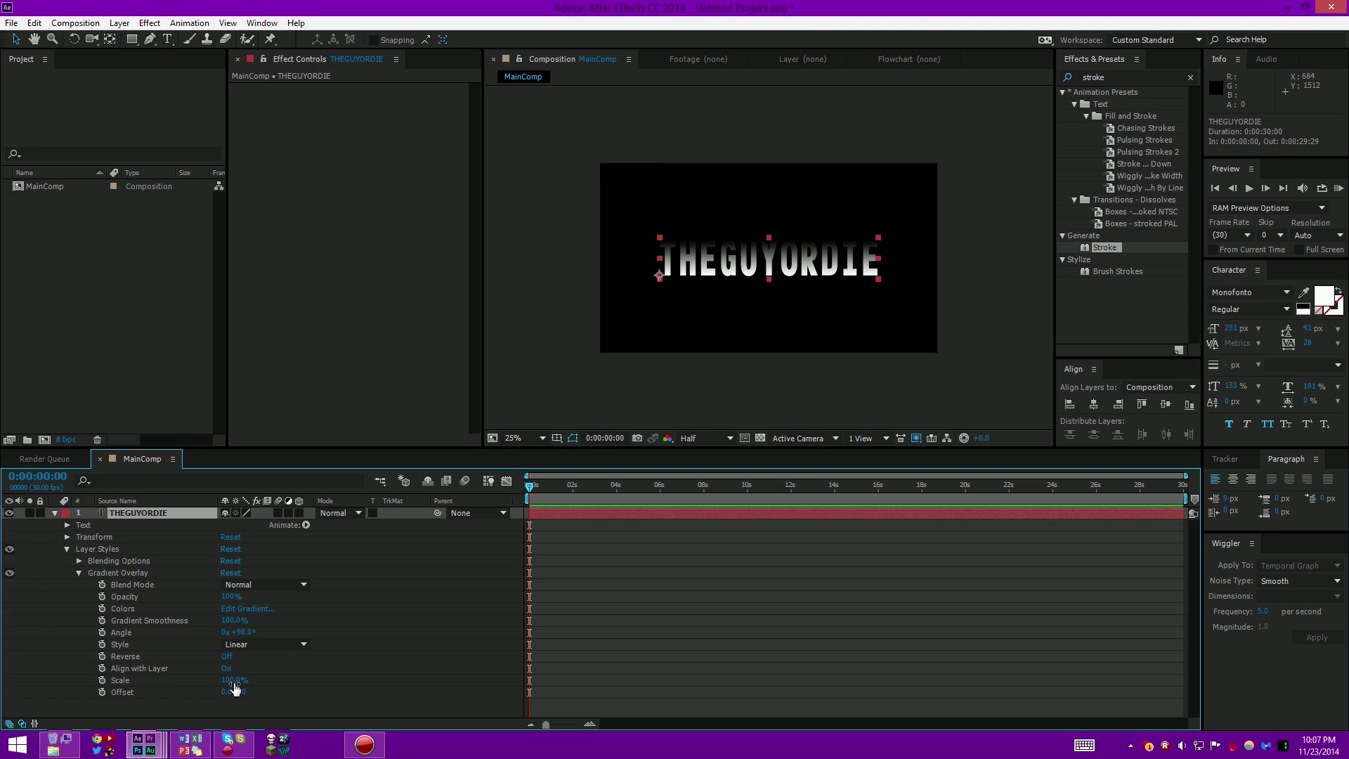
drag(235, 688, 210, 682)
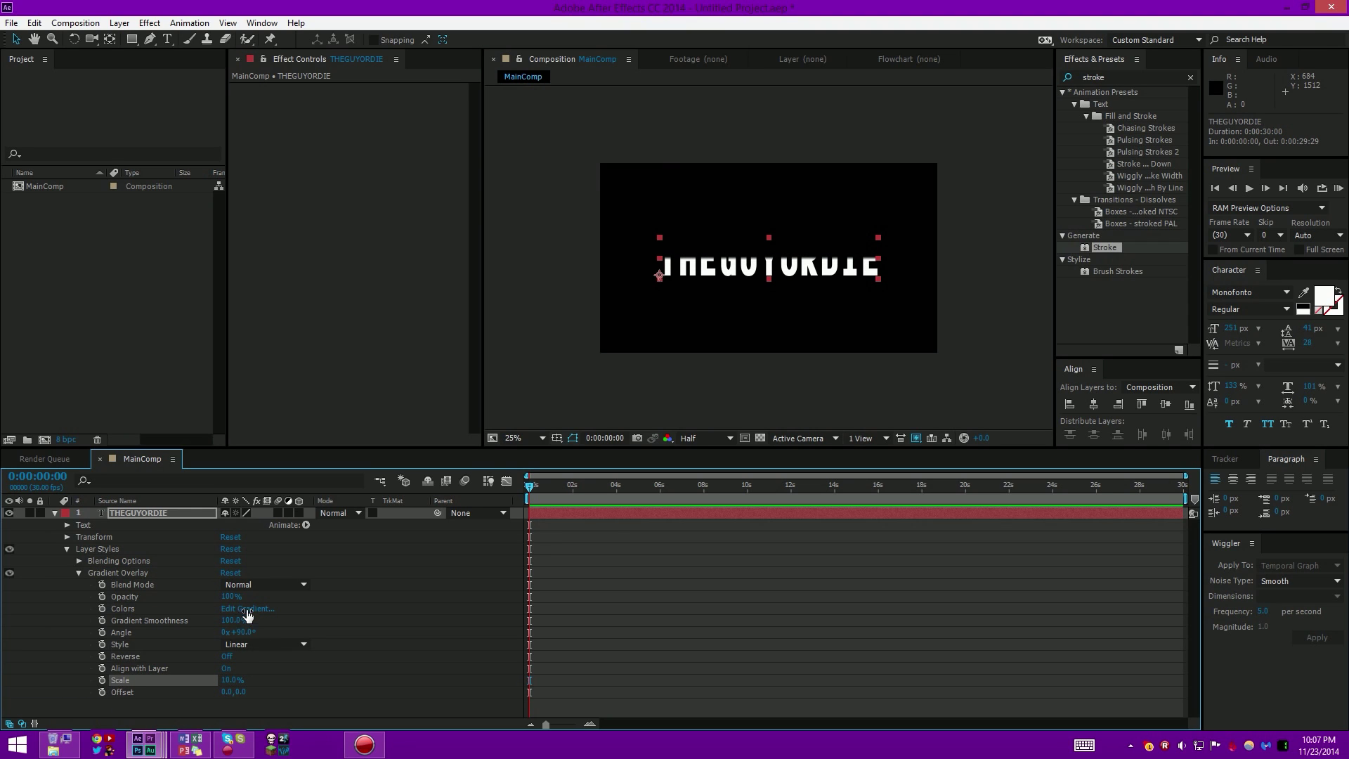
click(247, 610)
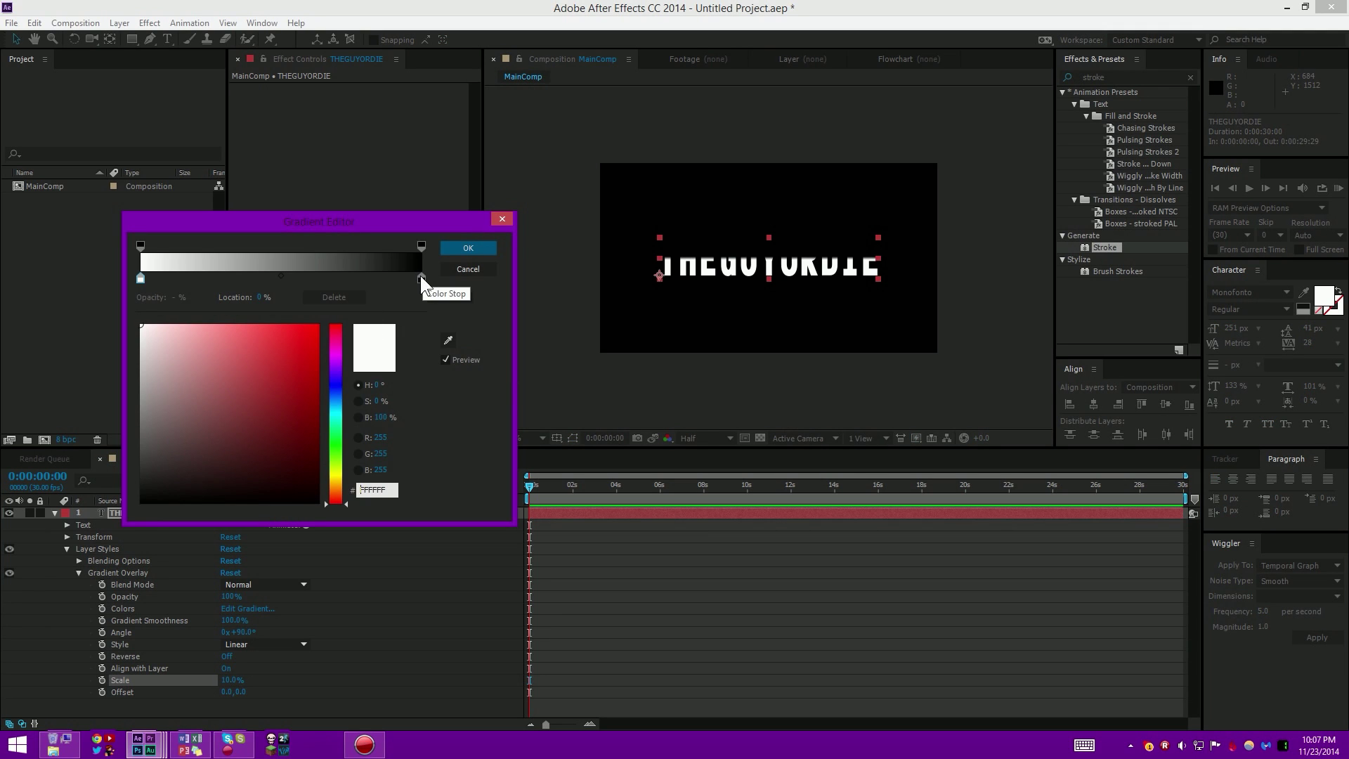
drag(420, 280, 307, 284)
drag(139, 279, 302, 285)
click(478, 247)
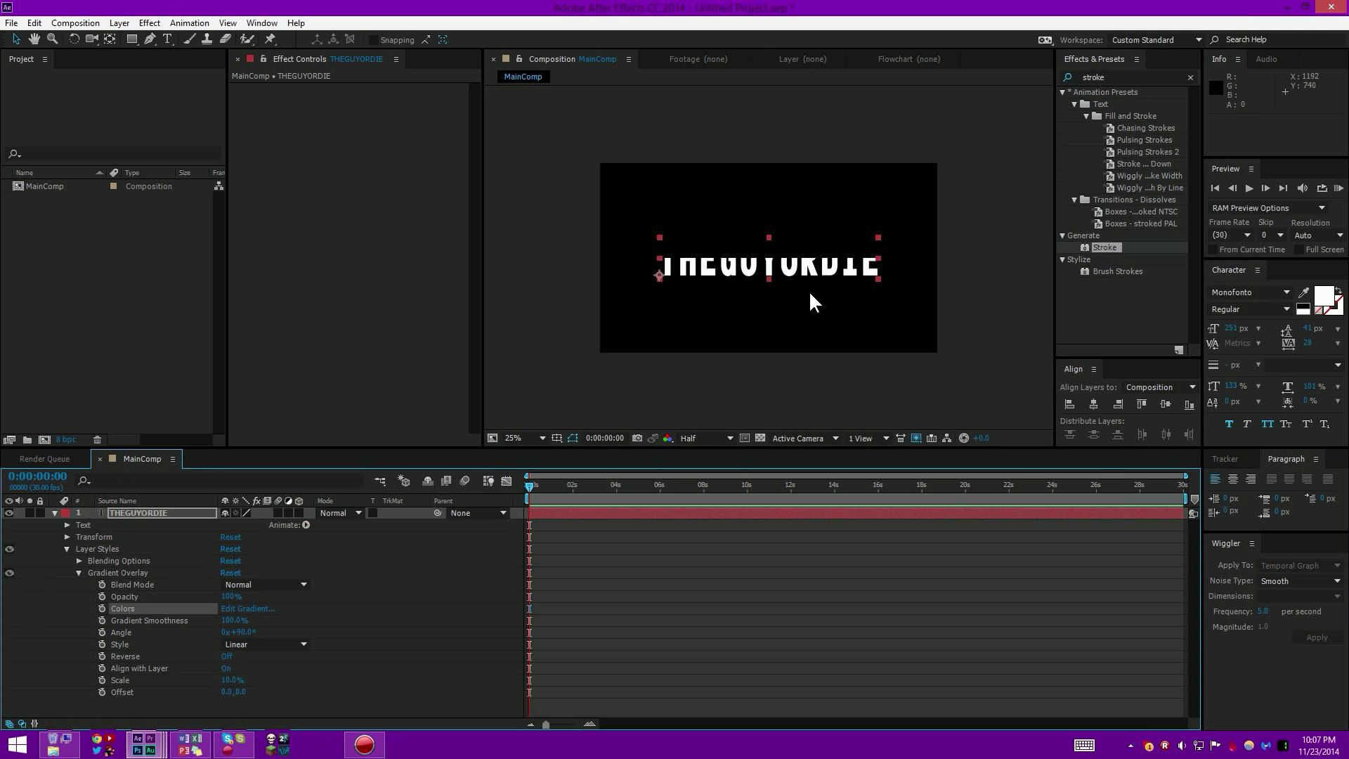
Step: Reverse the Gradient Overlay and offset it to -26,0, leaving the angle unchanged
click(227, 657)
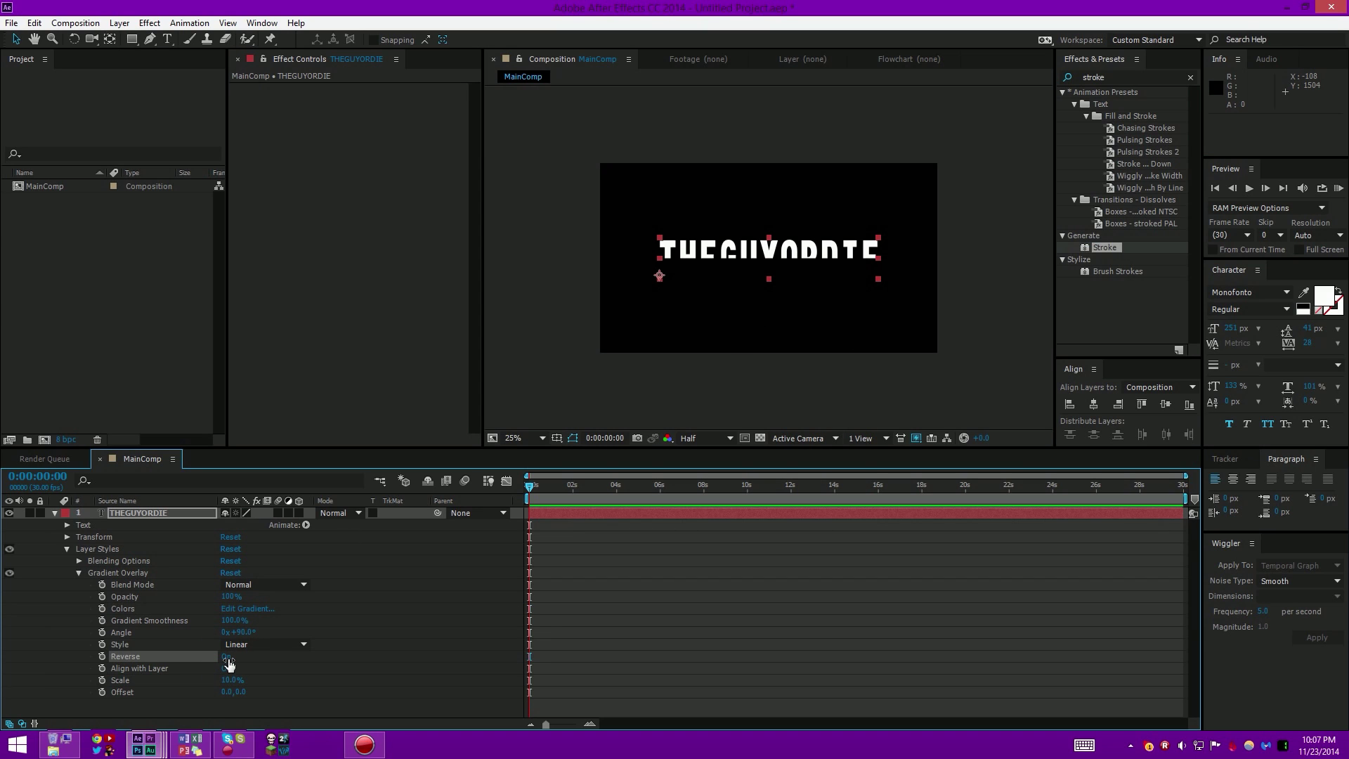
key(period)
key(comma)
click(138, 573)
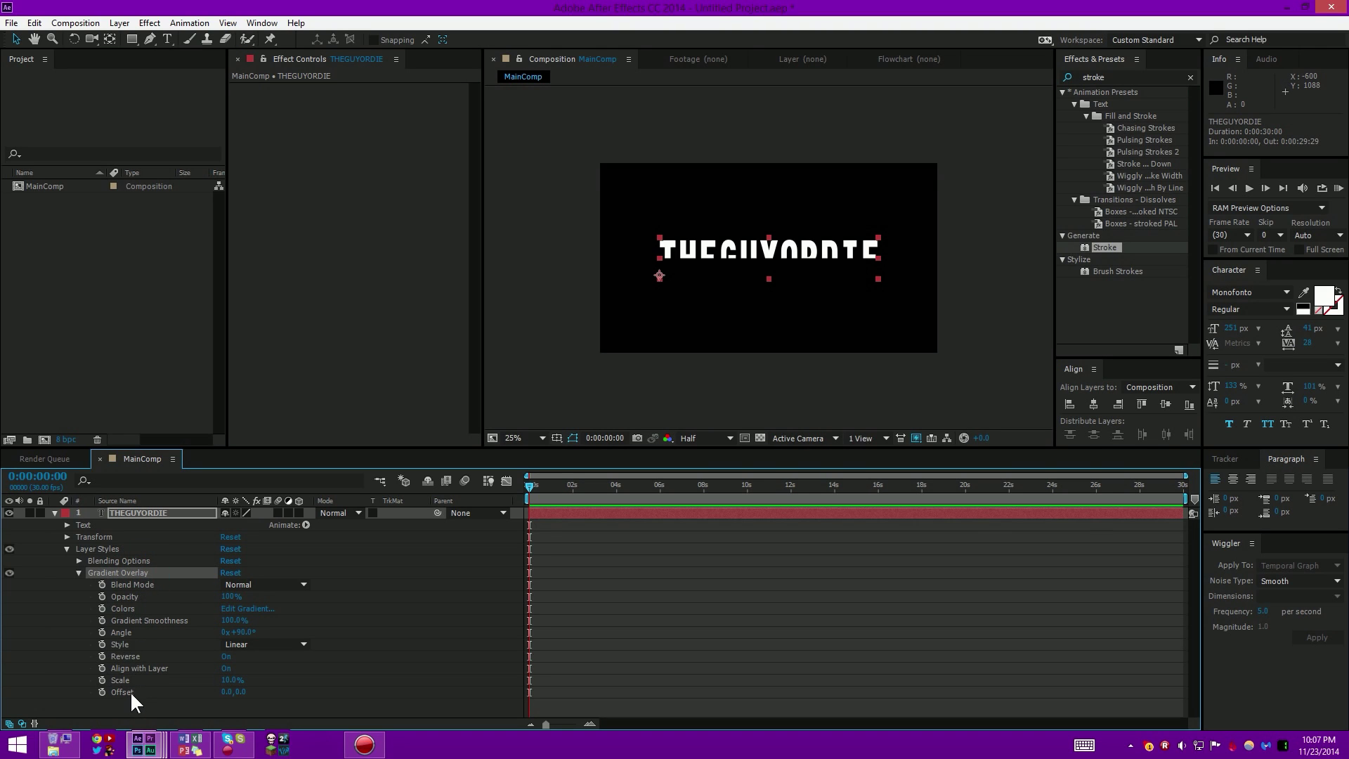
drag(225, 693, 184, 697)
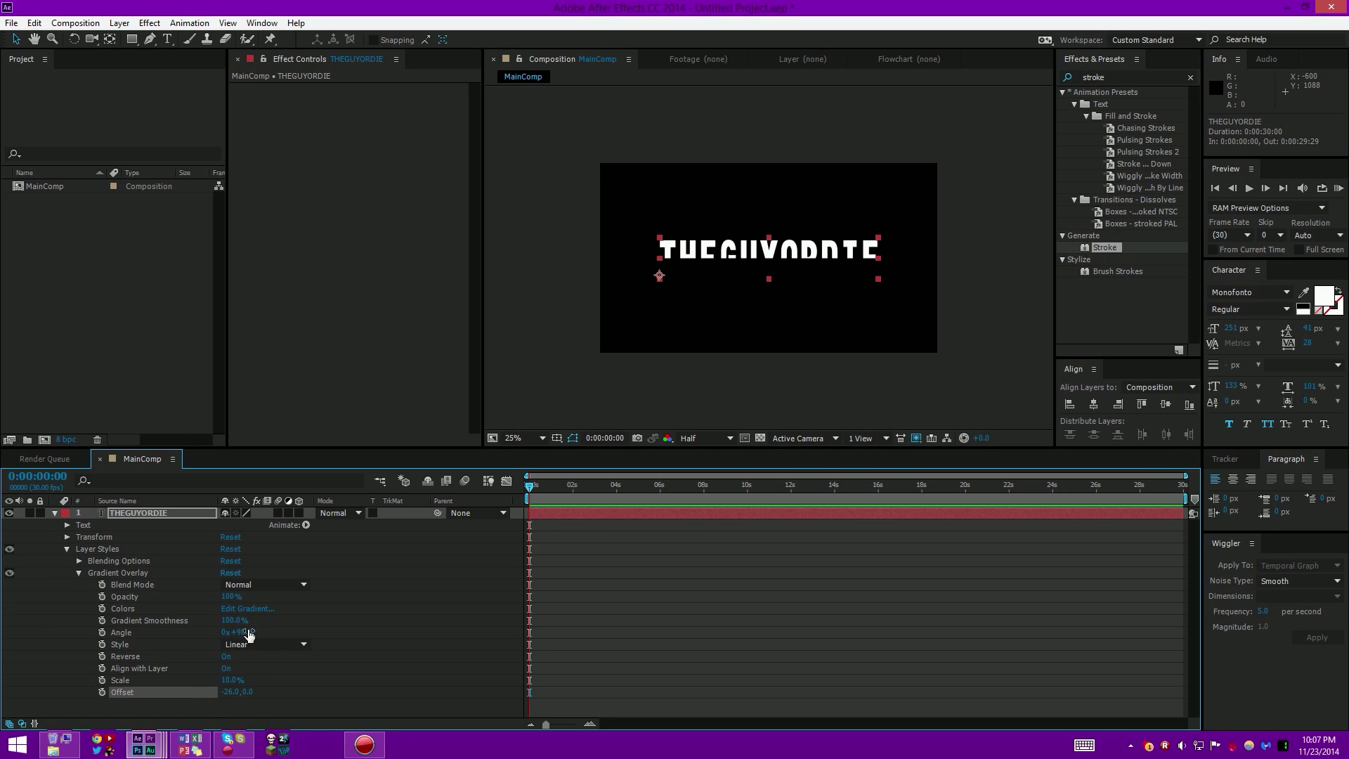
drag(228, 630, 290, 644)
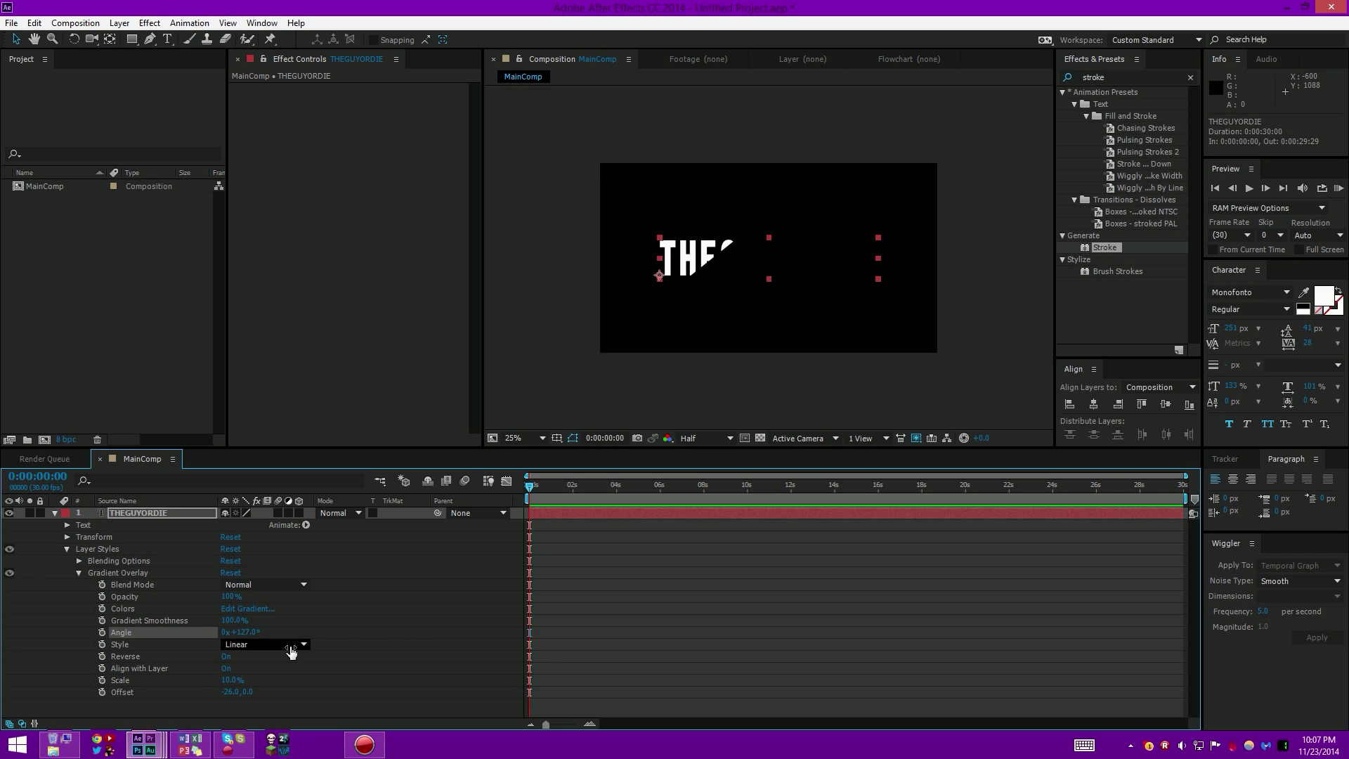
key(ctrl+z)
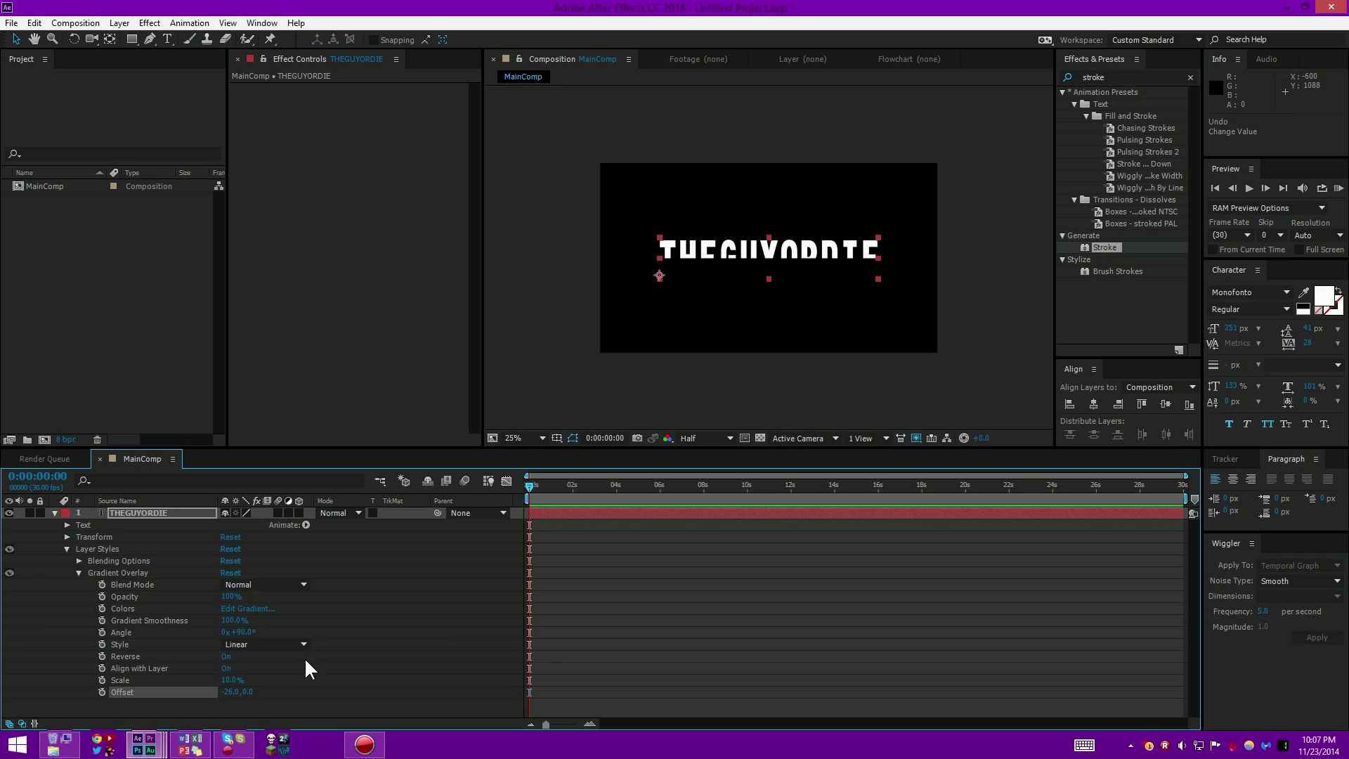
Step: Keep the gradient style Linear with 0% smoothness and lower its opacity to 37%
click(255, 643)
click(260, 613)
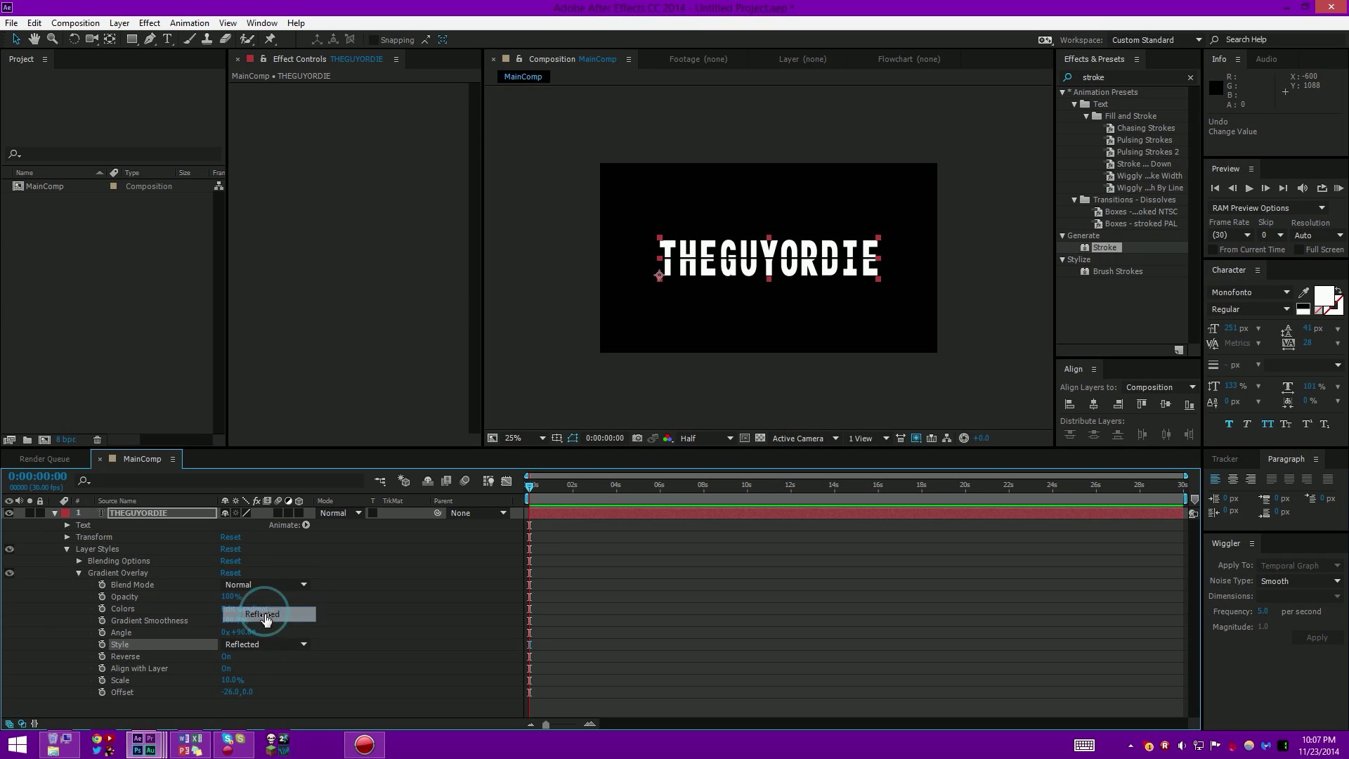
click(261, 644)
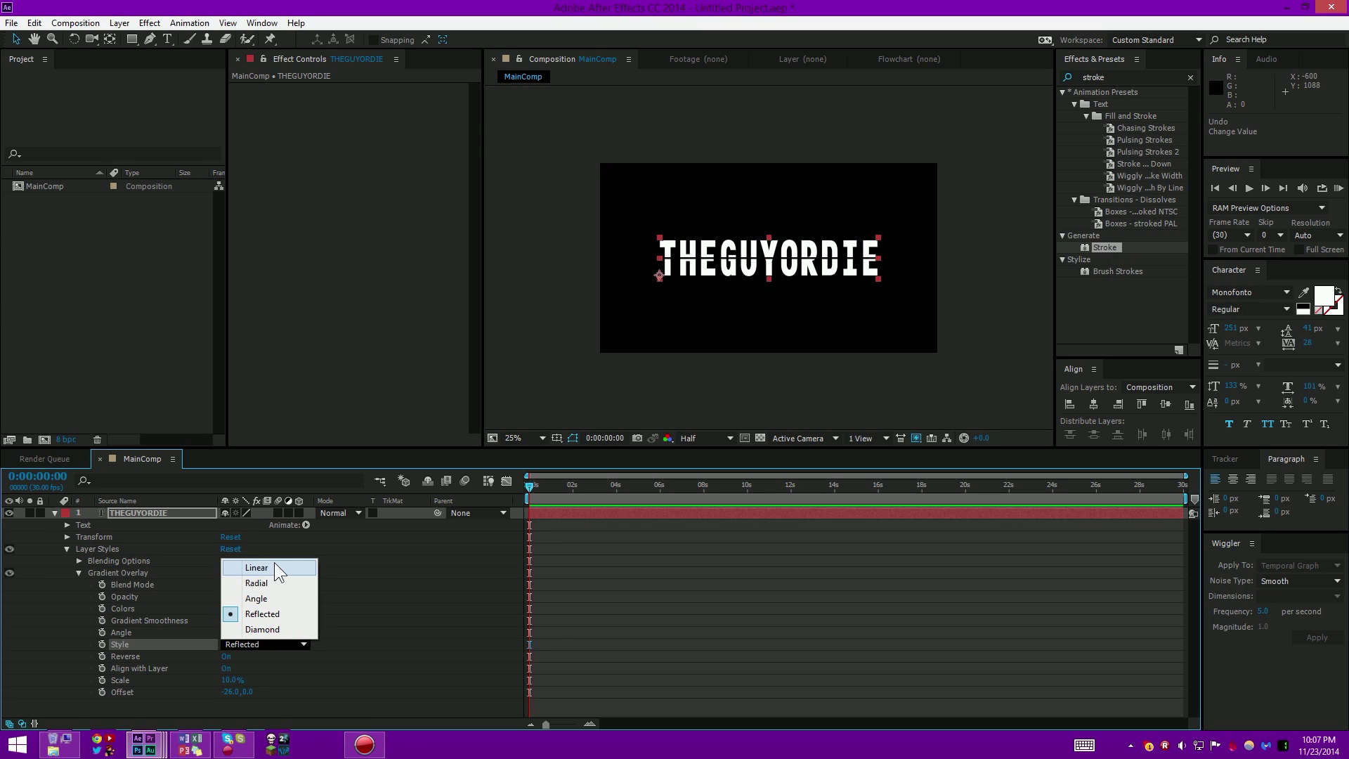
click(256, 567)
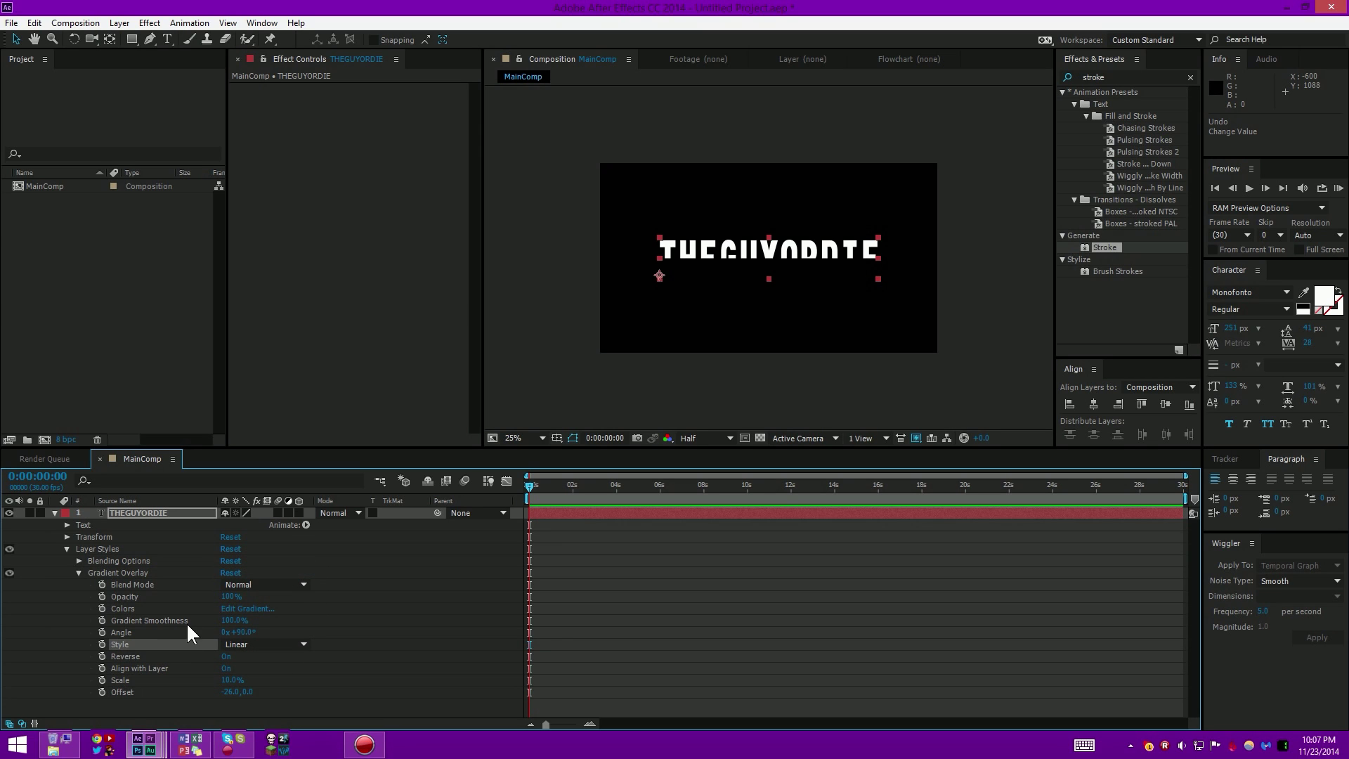
drag(226, 620, 168, 636)
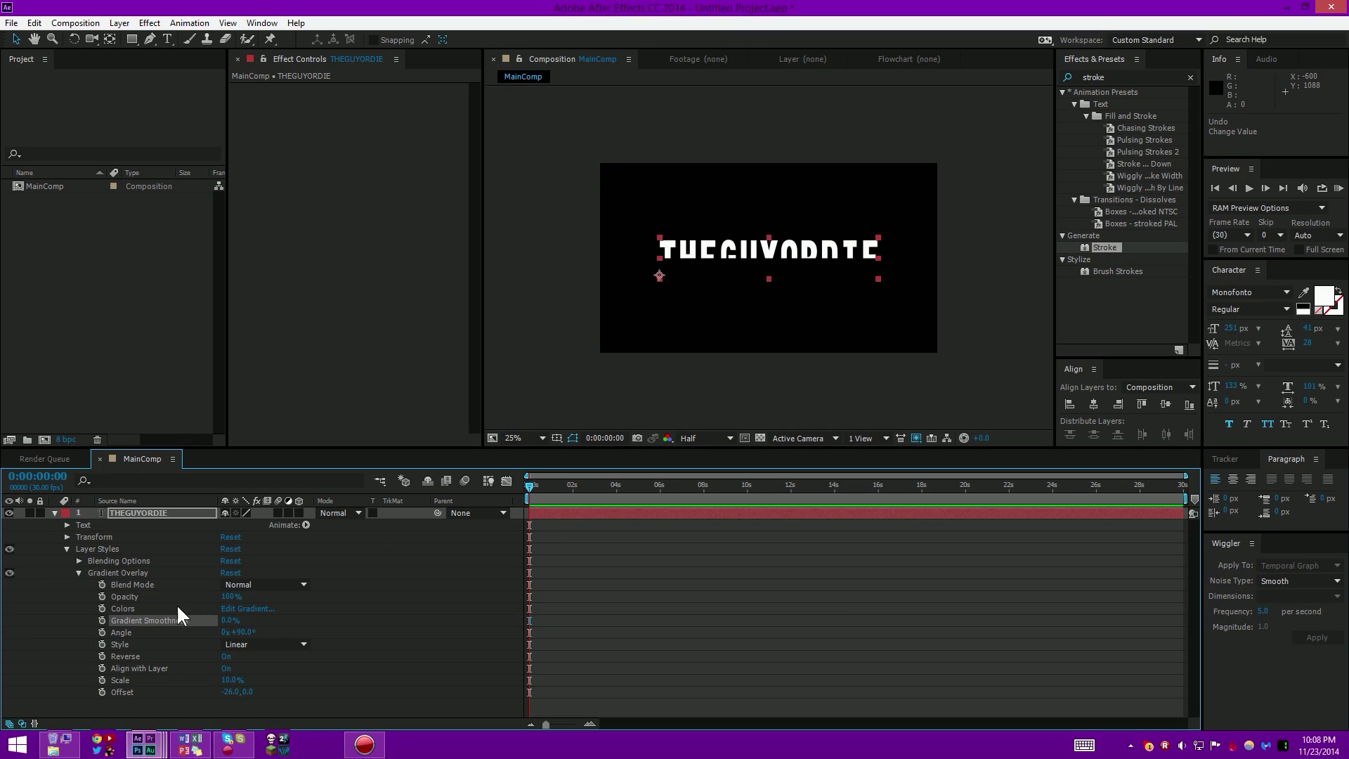
mouse_move(218, 596)
mouse_down()
mouse_move(205, 608)
mouse_move(234, 602)
mouse_move(222, 600)
mouse_up()
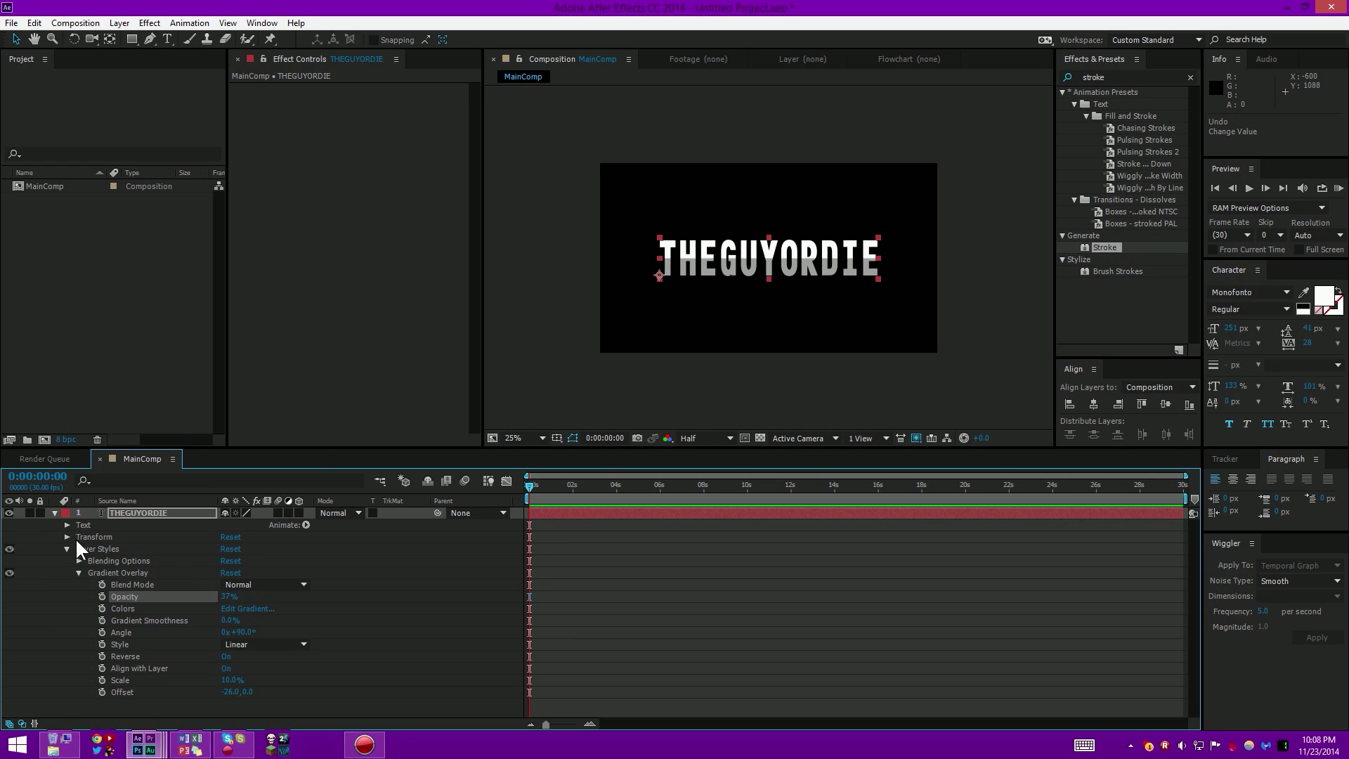
right_click(137, 514)
Step: Add an Inner Glow layer style to the title with 100% opacity
mouse_move(187, 356)
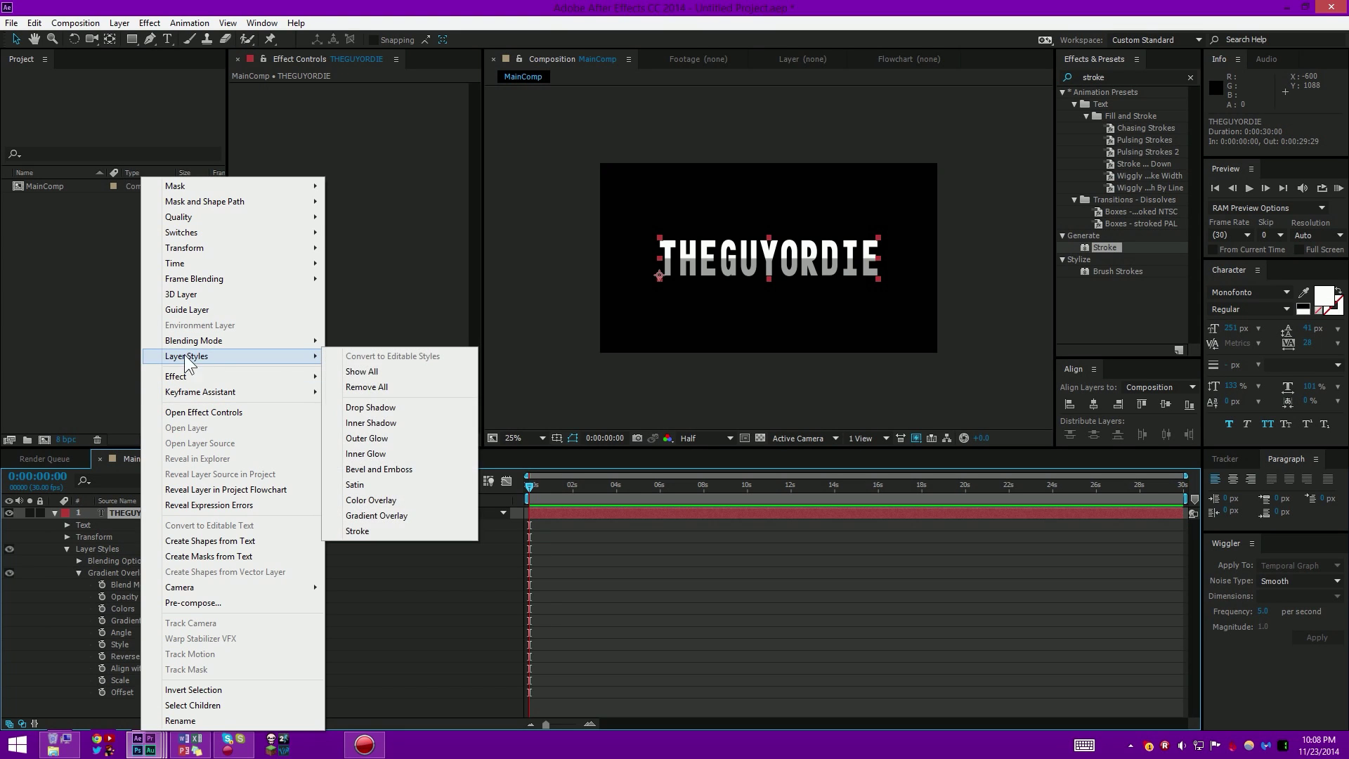
click(366, 453)
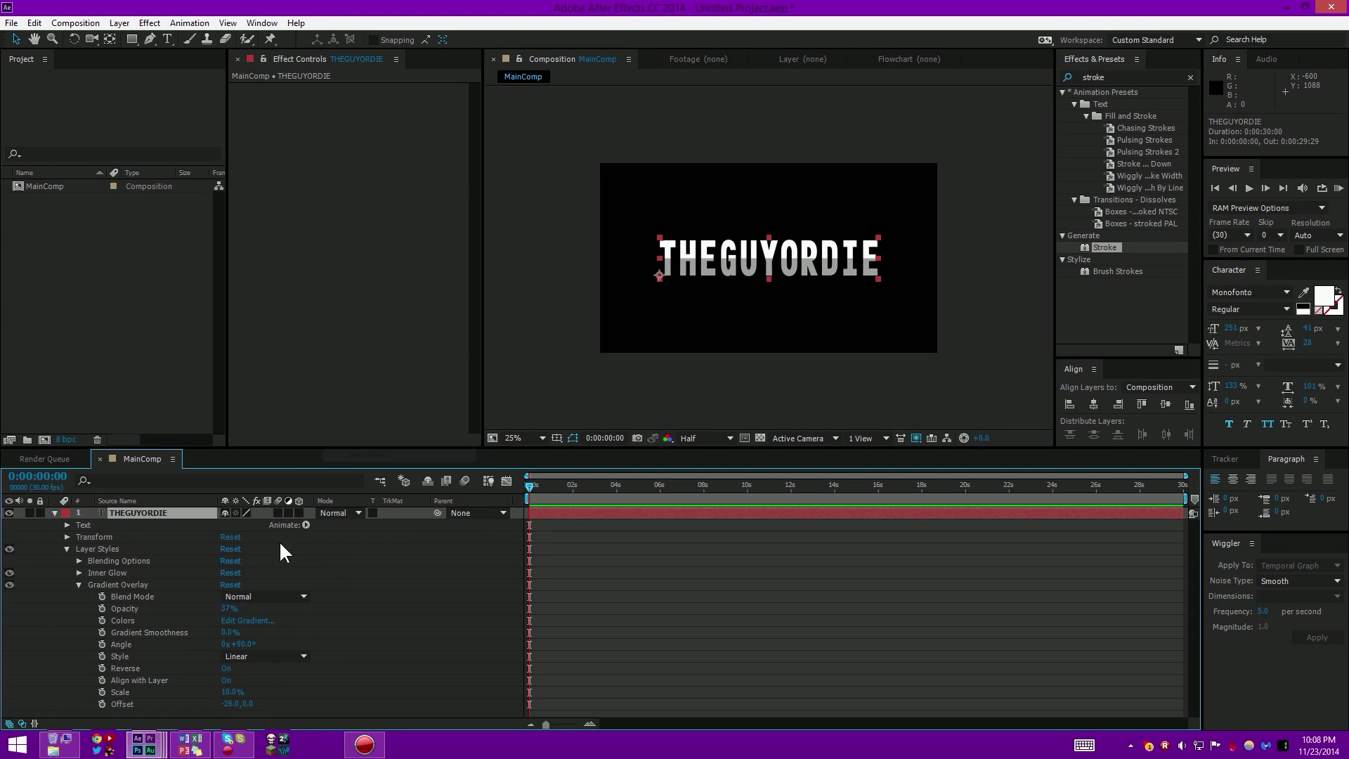
click(80, 584)
click(79, 573)
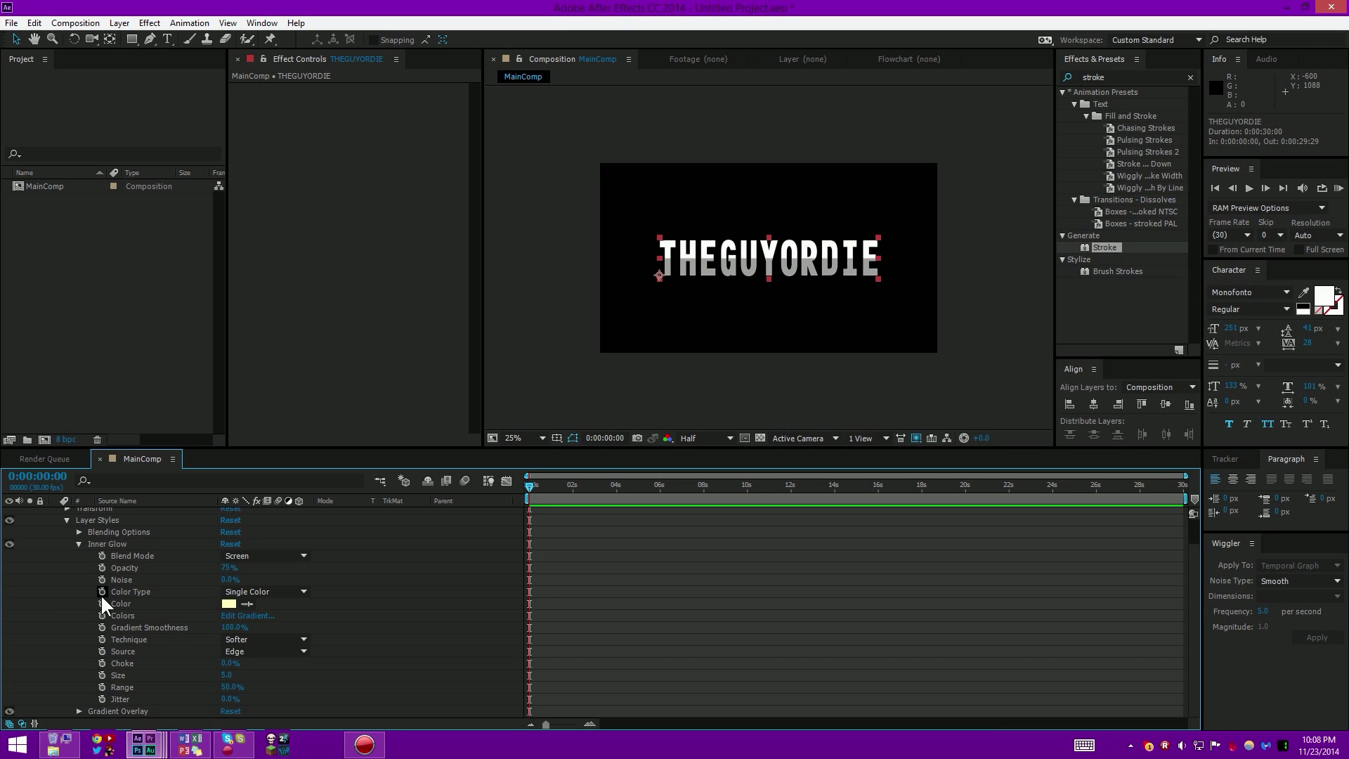
drag(224, 568, 264, 573)
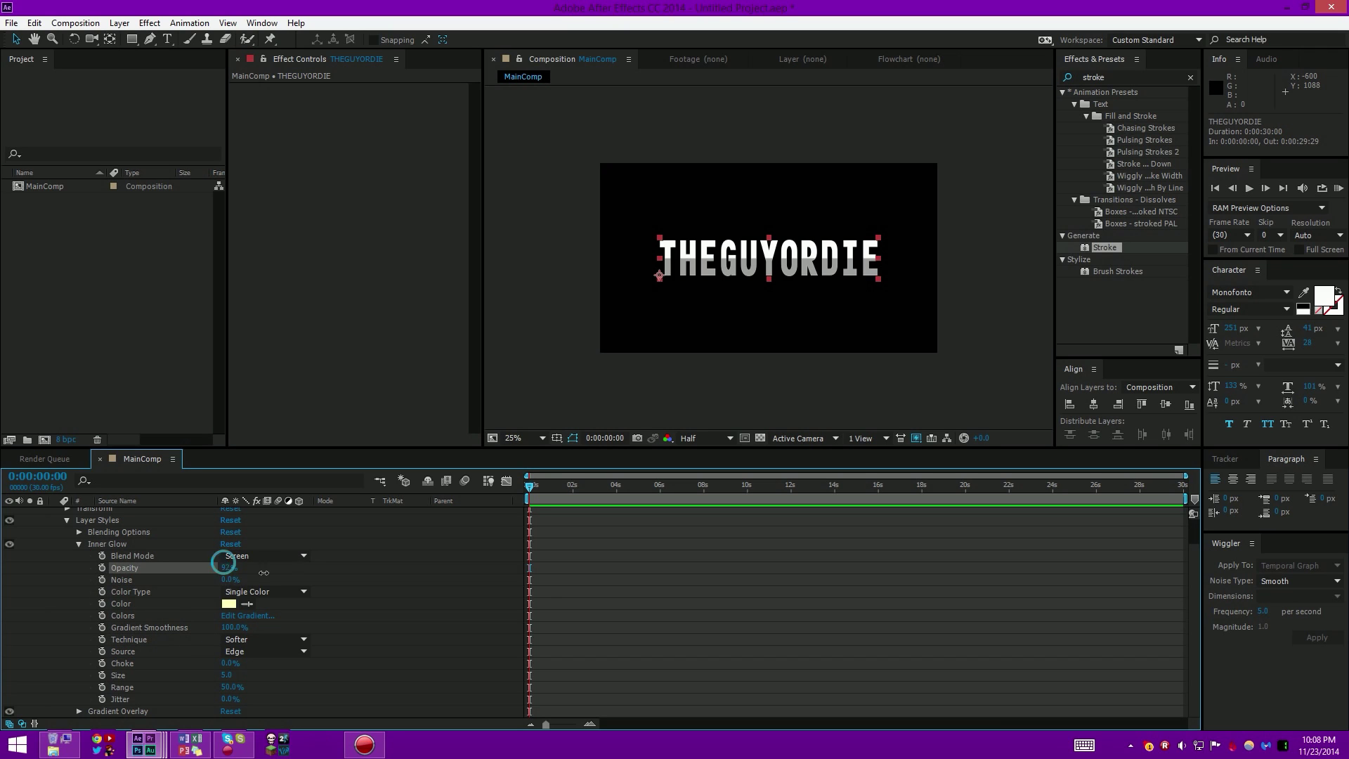
Step: Keyframe the Inner Glow Size at 50 around 4 seconds and 0 at the start
drag(226, 674, 268, 687)
key(period)
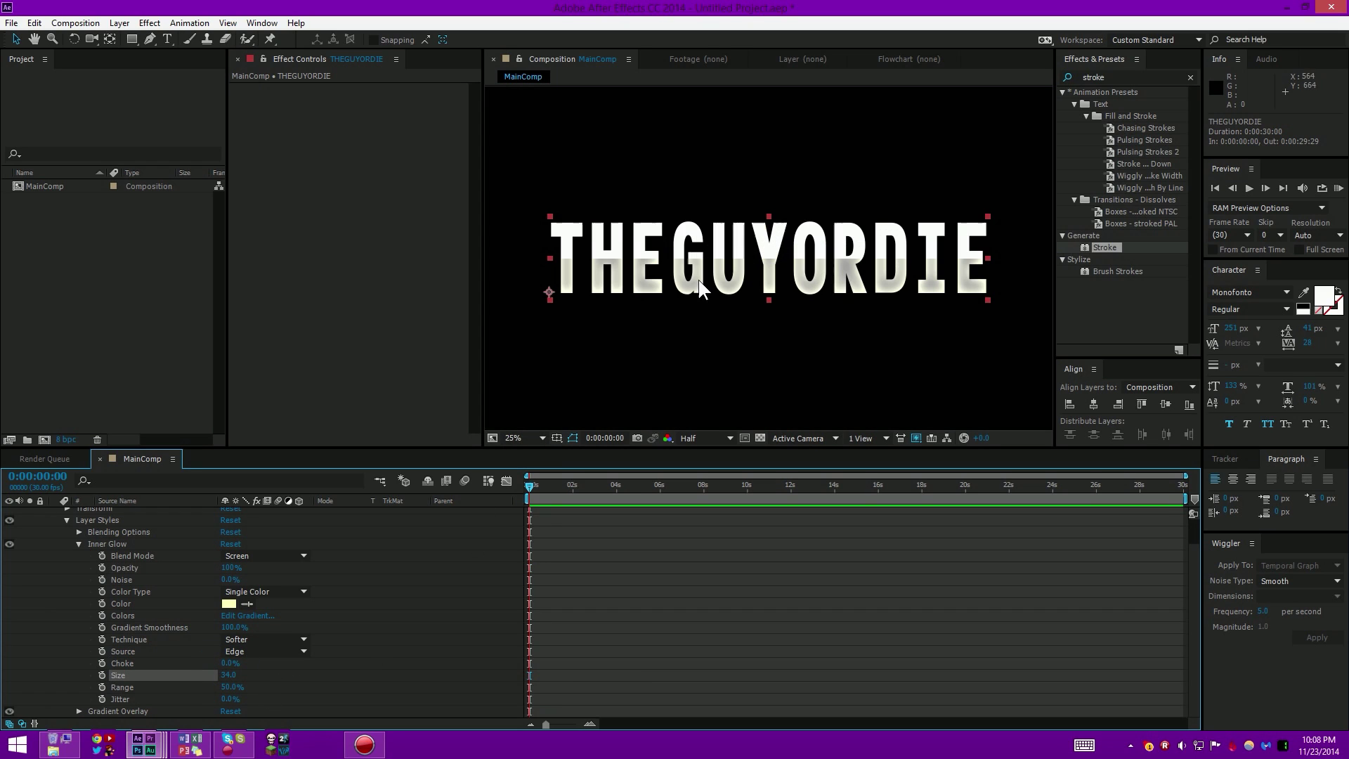
click(231, 687)
click(234, 687)
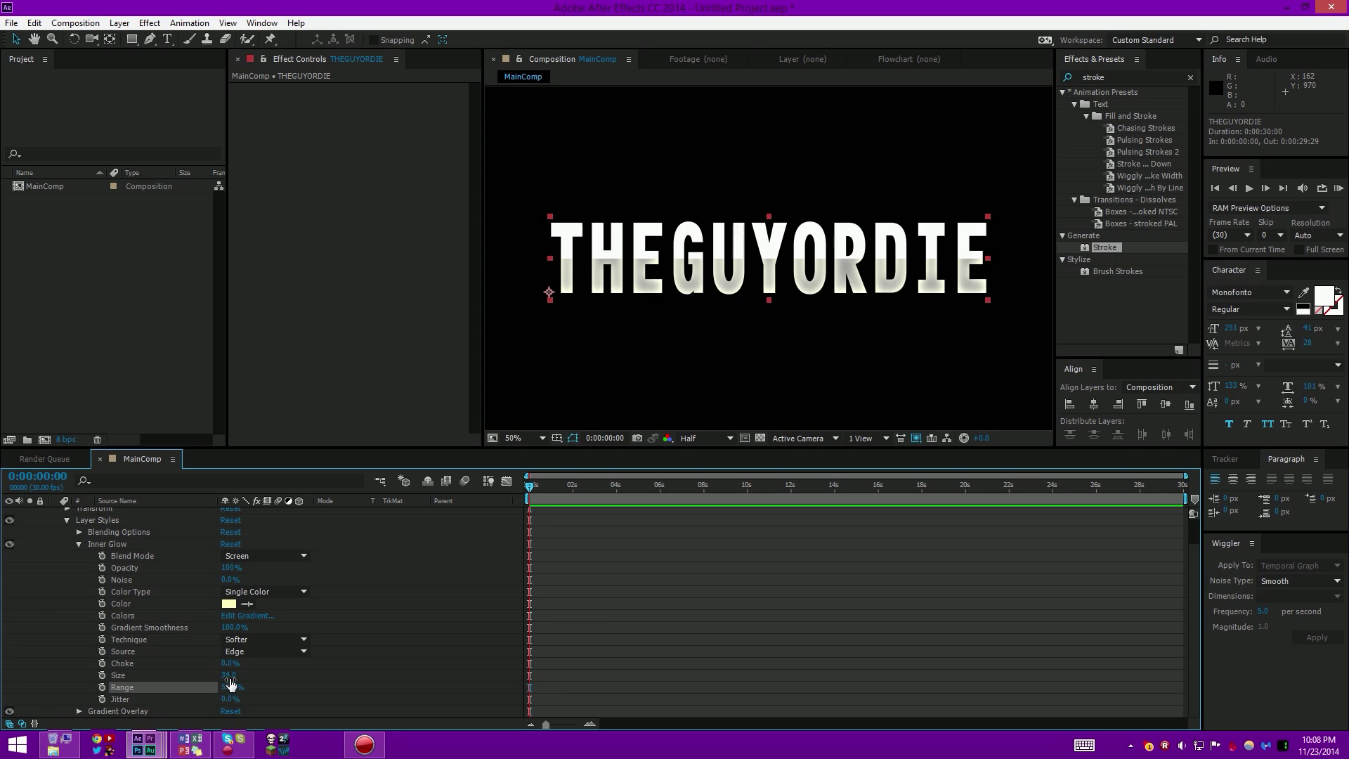
drag(230, 676, 254, 676)
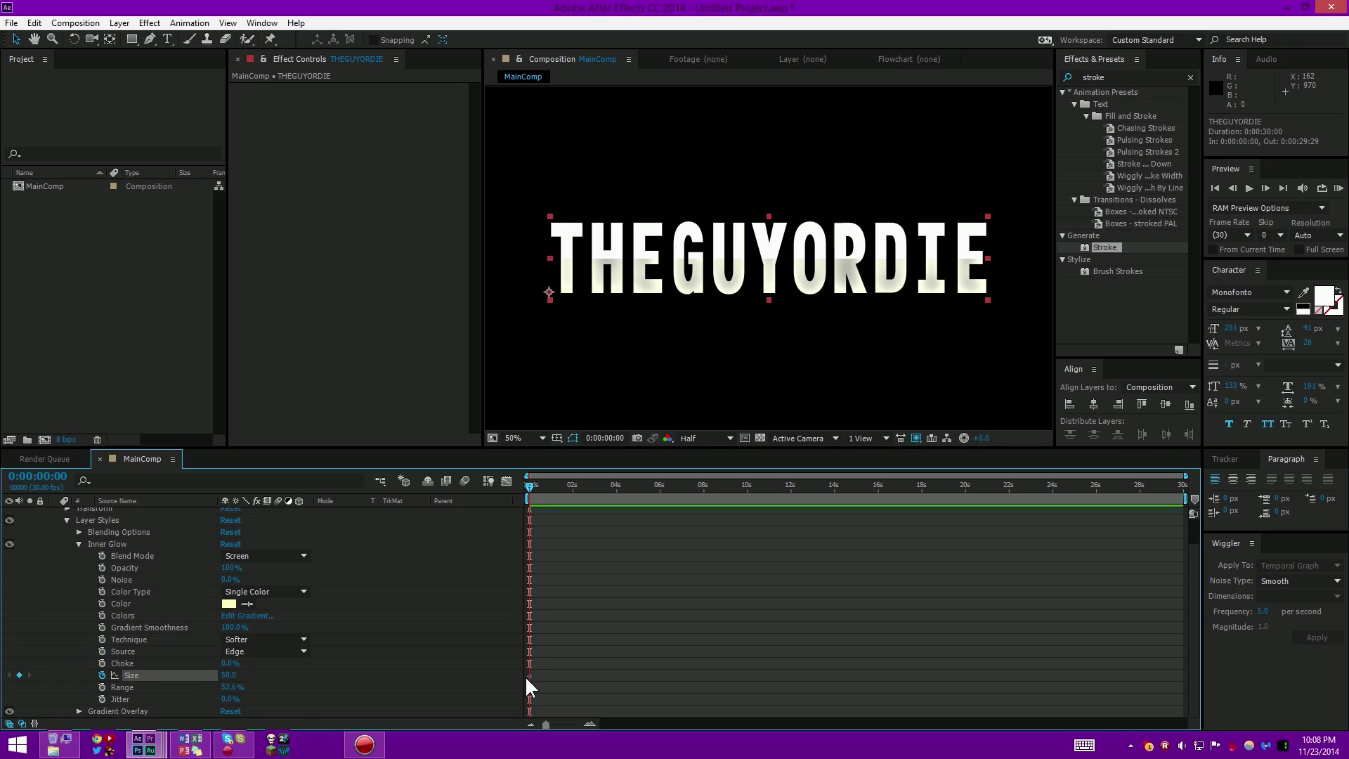
drag(529, 675, 611, 676)
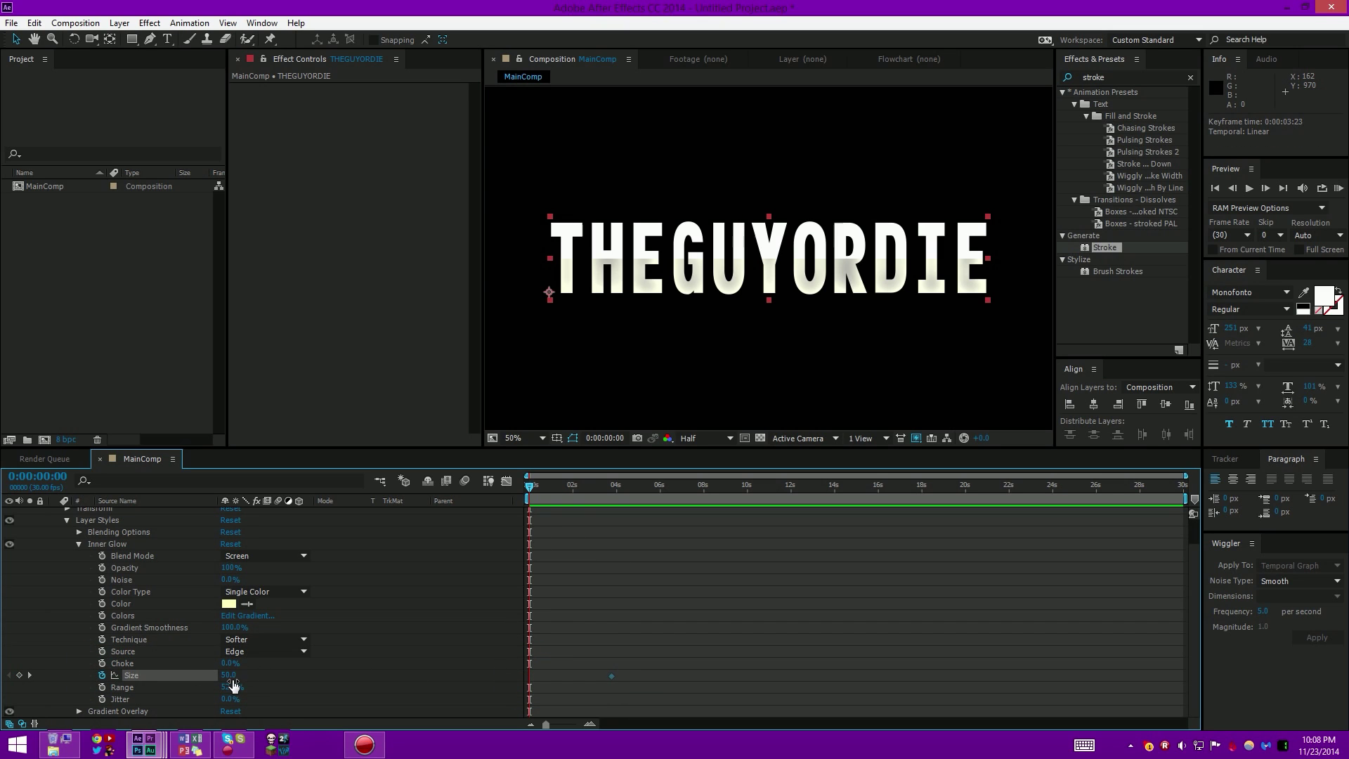
drag(232, 675, 9, 681)
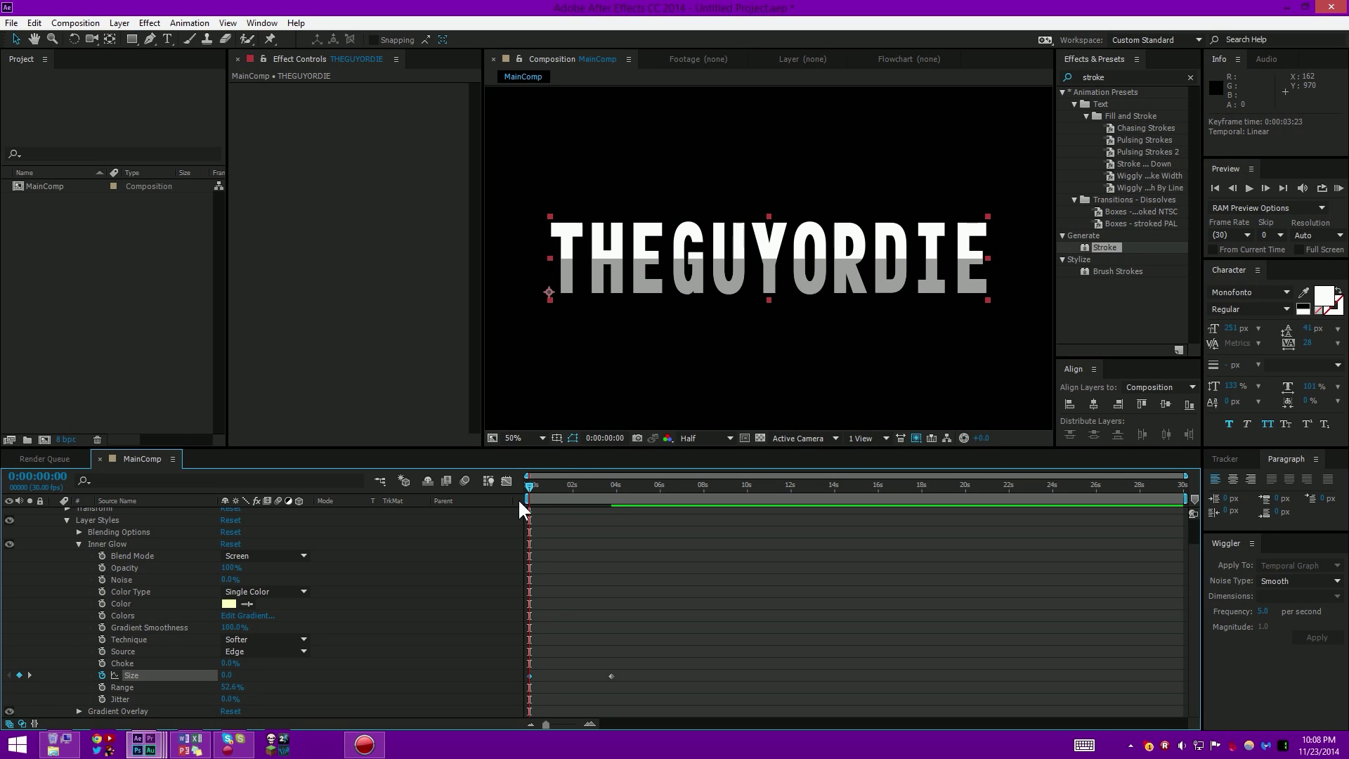
drag(529, 490, 527, 529)
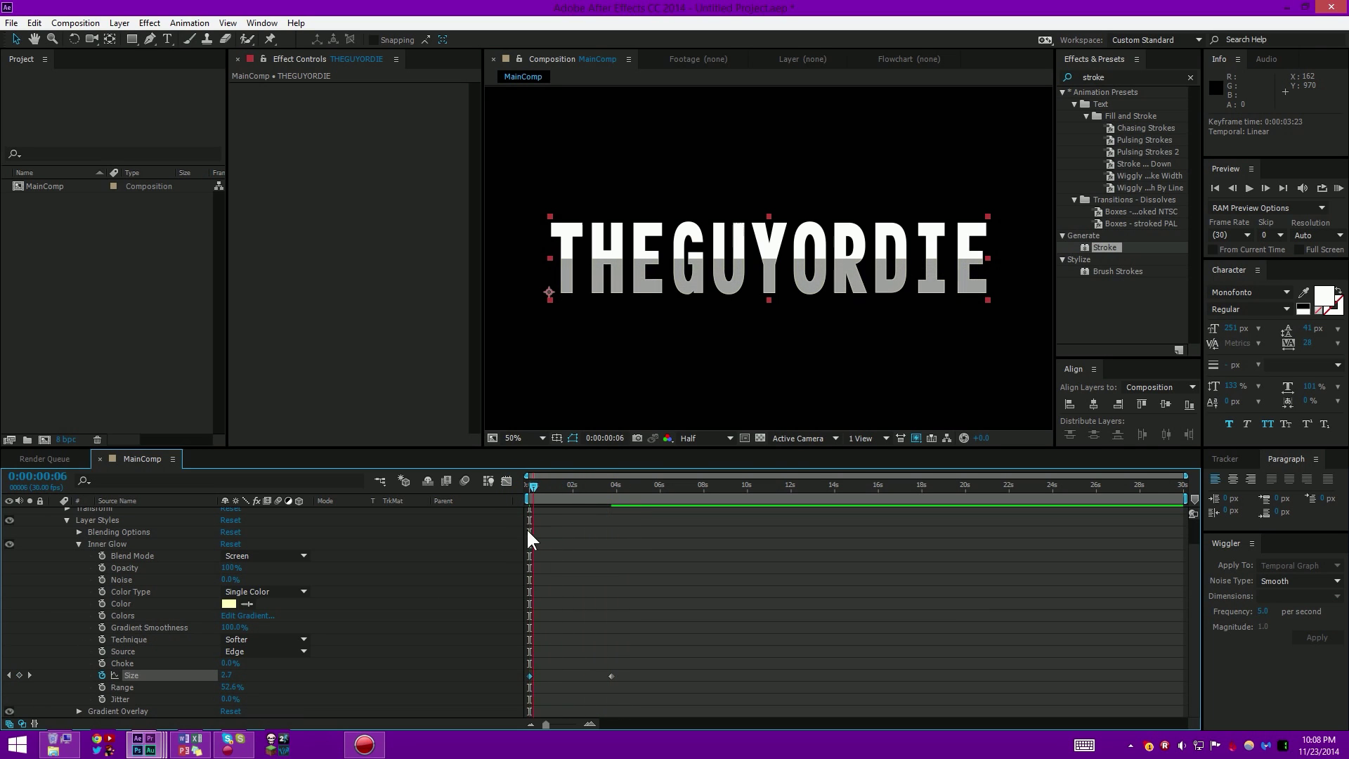
click(78, 544)
Step: Add a Drop Shadow layer style to the title and show the transparency grid
right_click(135, 515)
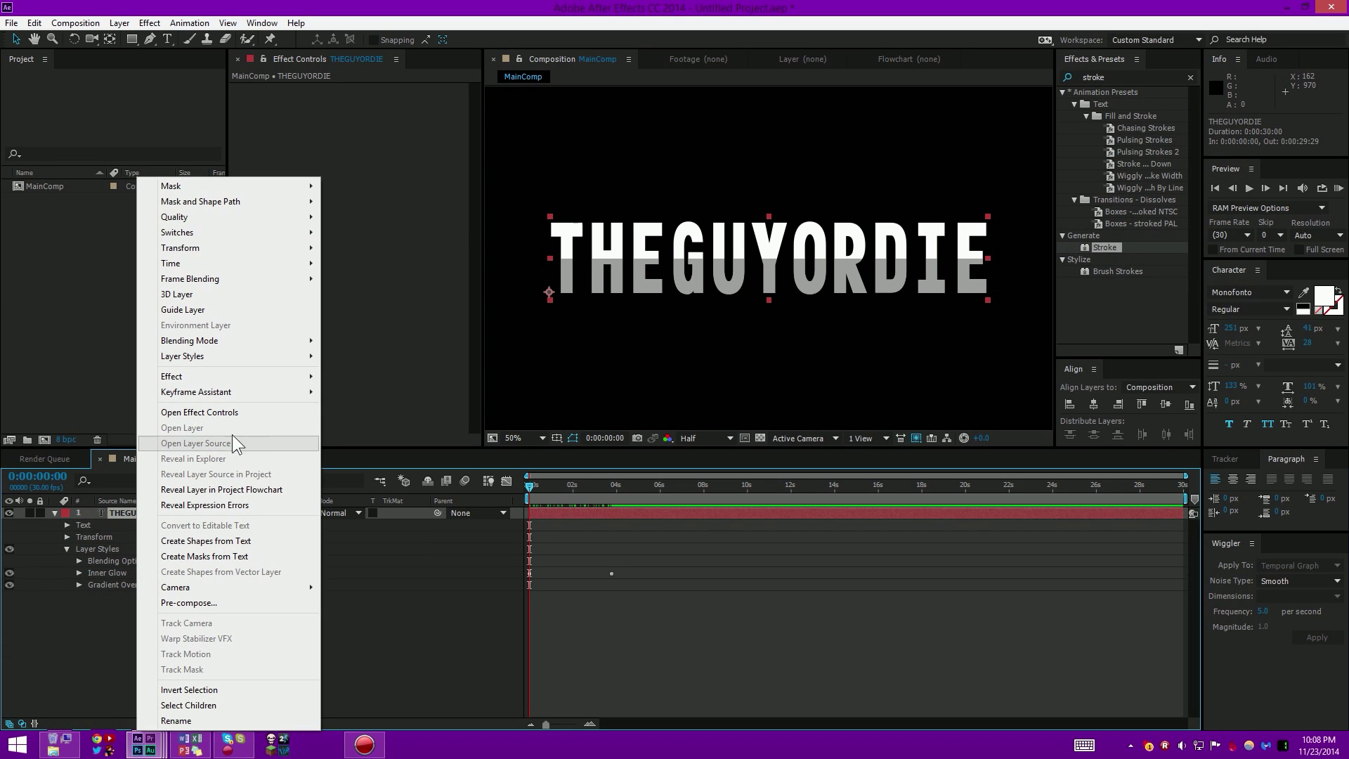
mouse_move(246, 396)
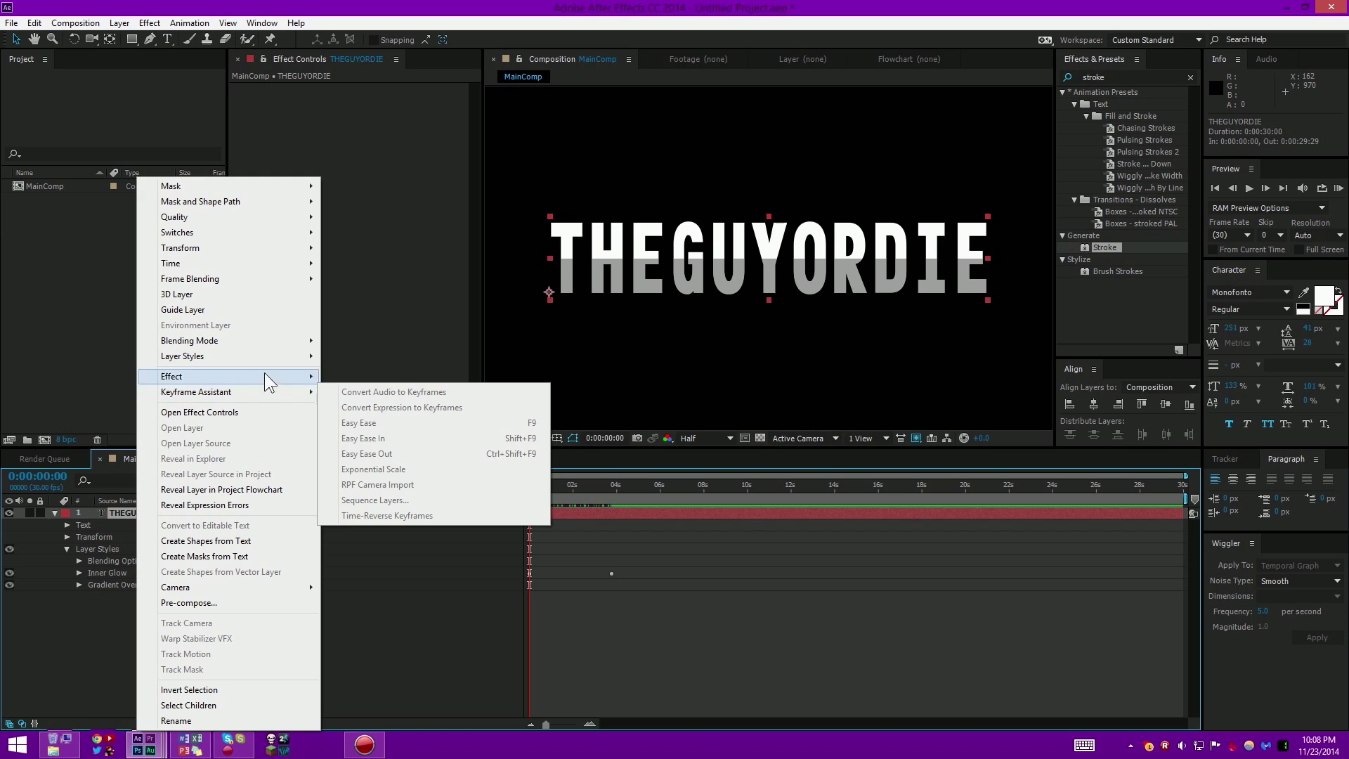
mouse_move(276, 354)
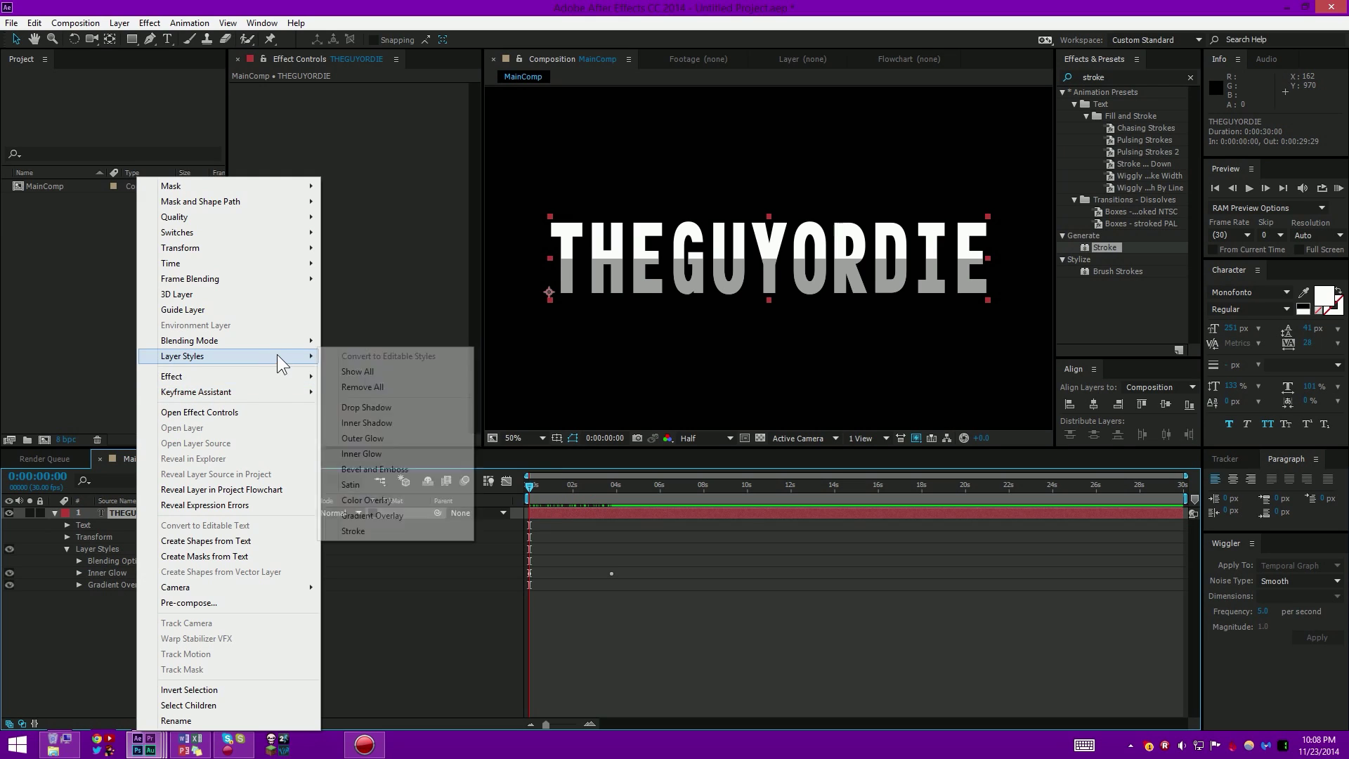
click(364, 517)
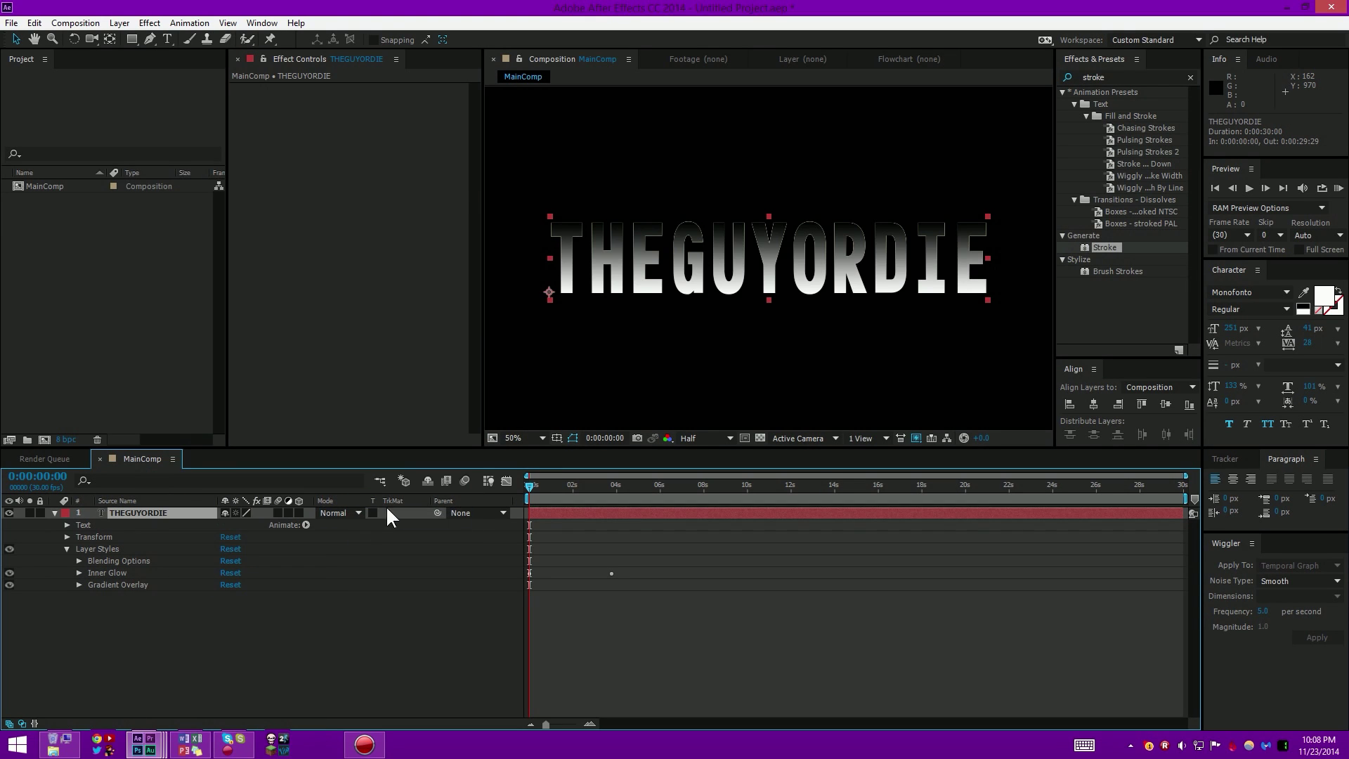
right_click(161, 508)
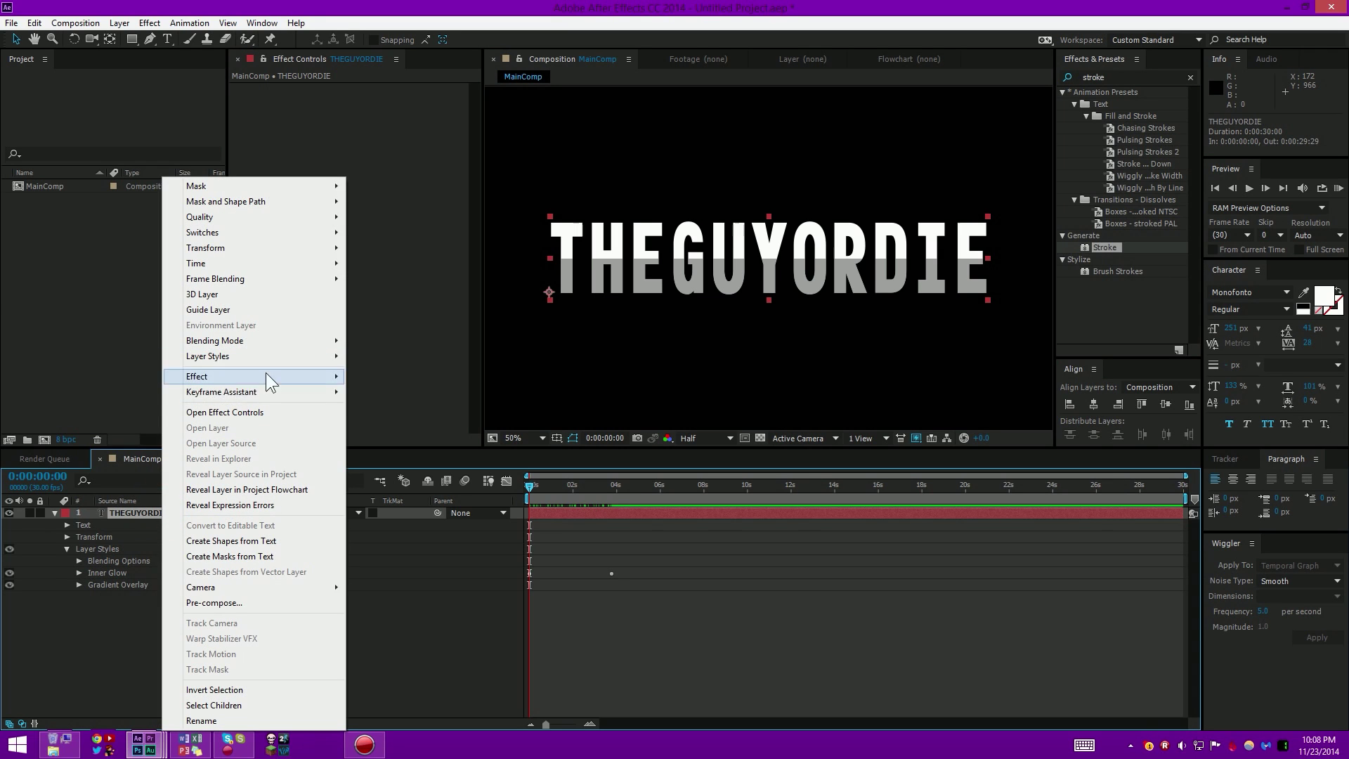
mouse_move(271, 357)
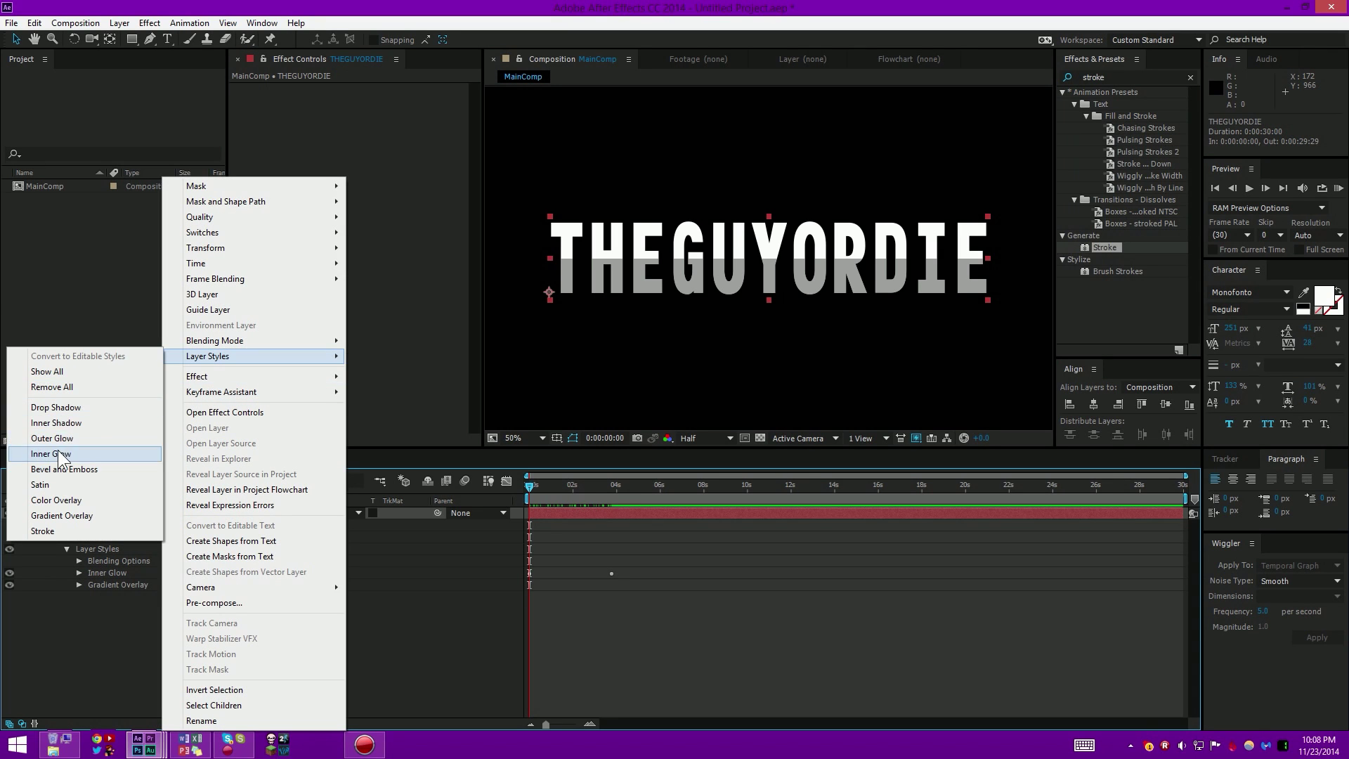
click(63, 407)
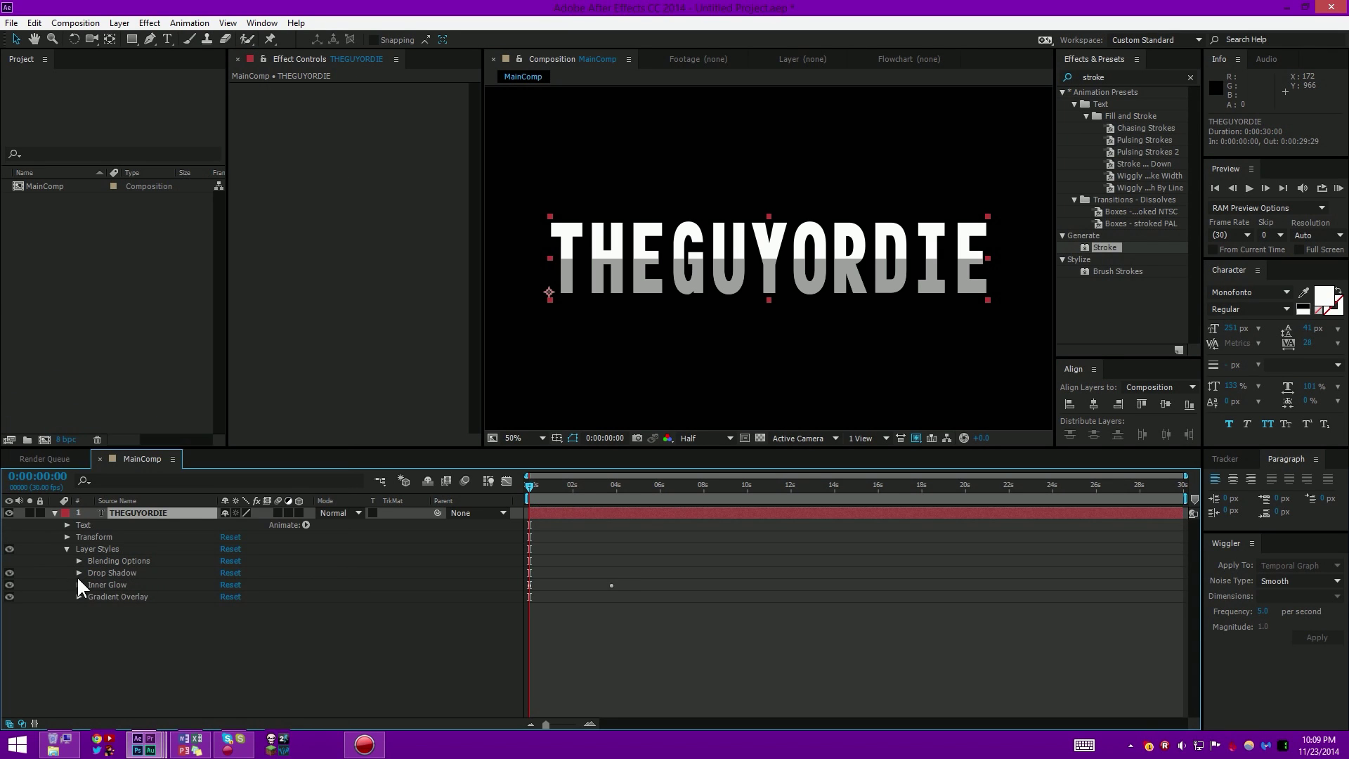
click(79, 572)
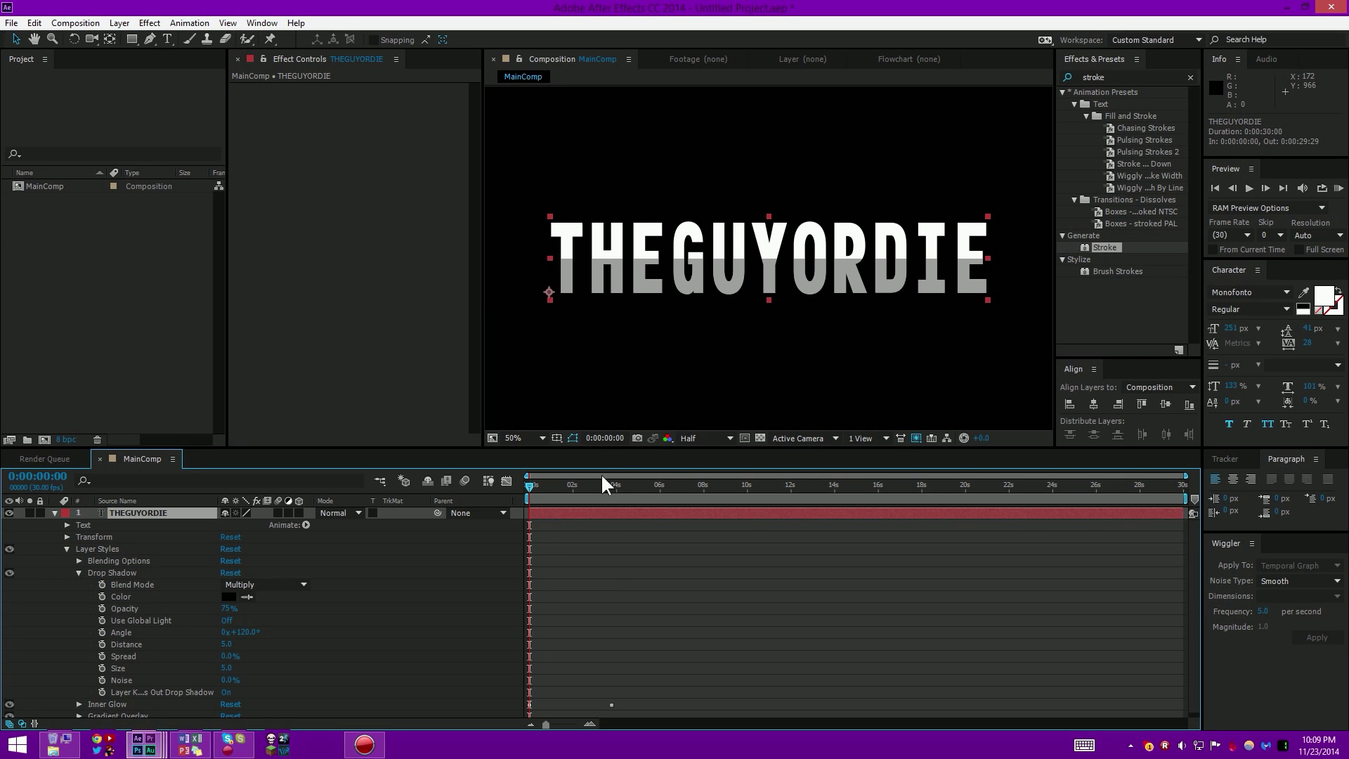
click(759, 438)
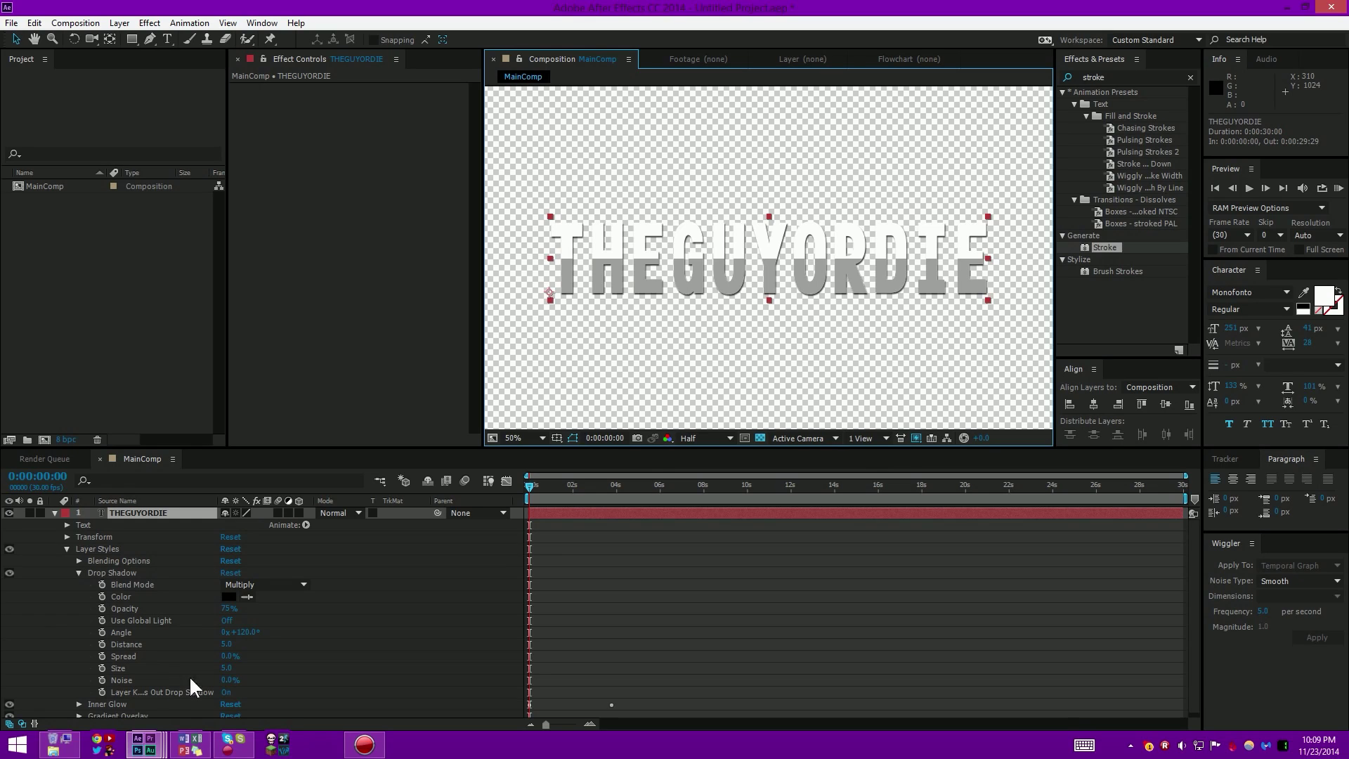
Step: Set the shadow to 100% opacity at 90°, animating Distance from 0 to 23 by 3:23
click(223, 668)
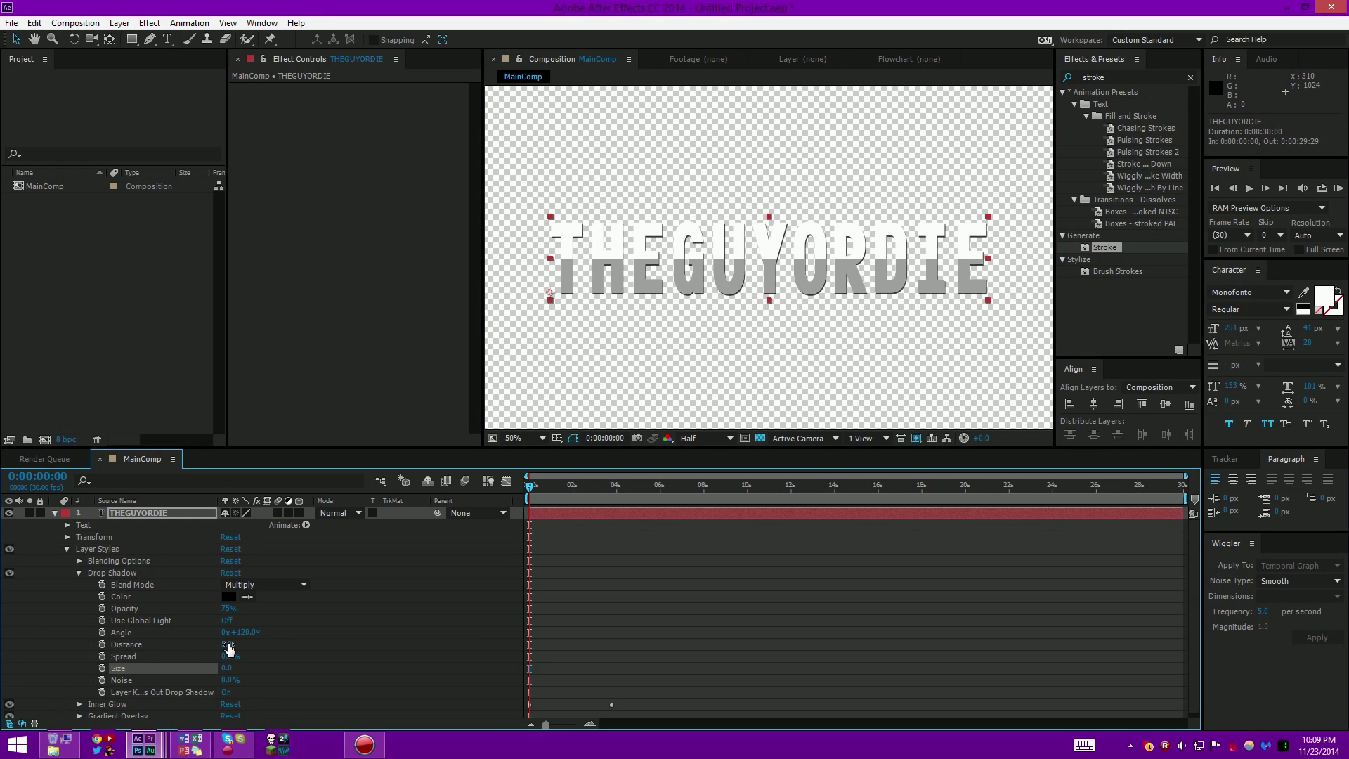
drag(228, 647, 197, 646)
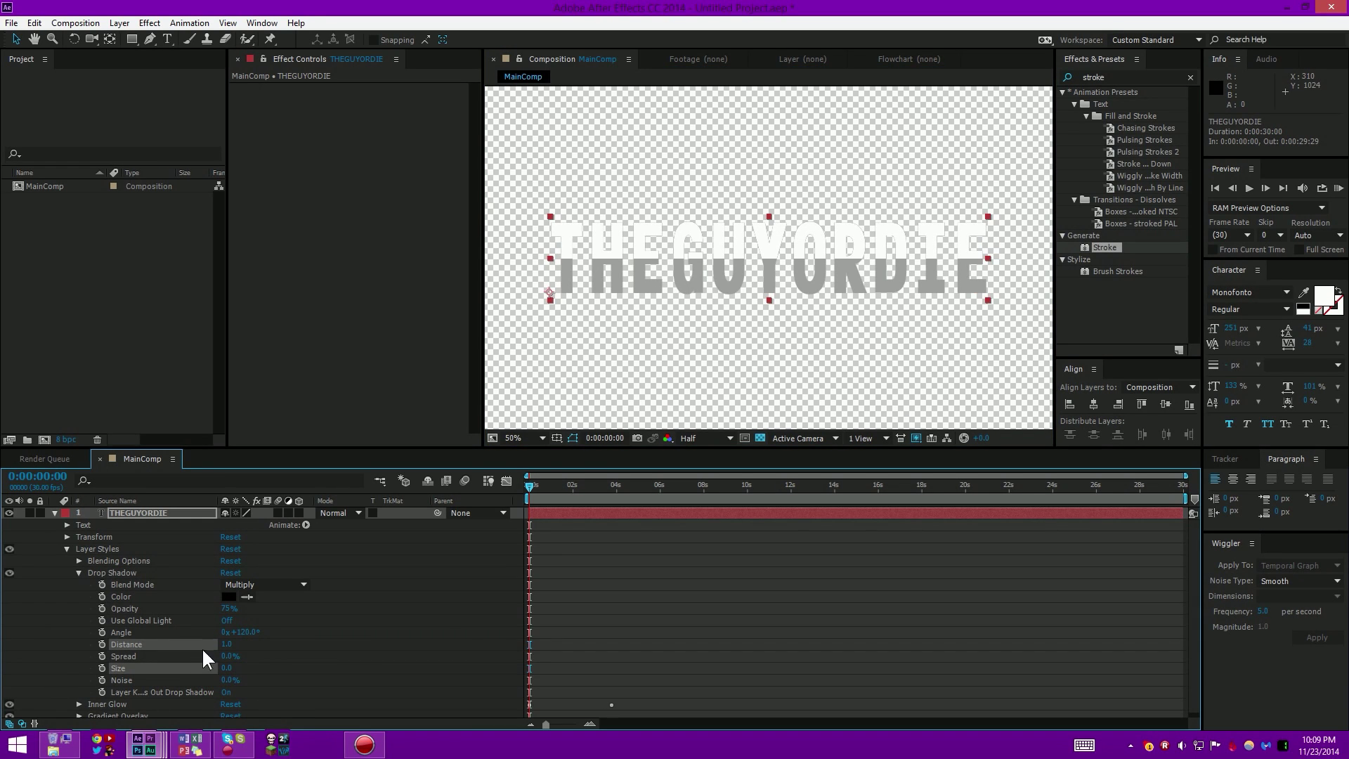
click(203, 647)
drag(225, 610, 417, 622)
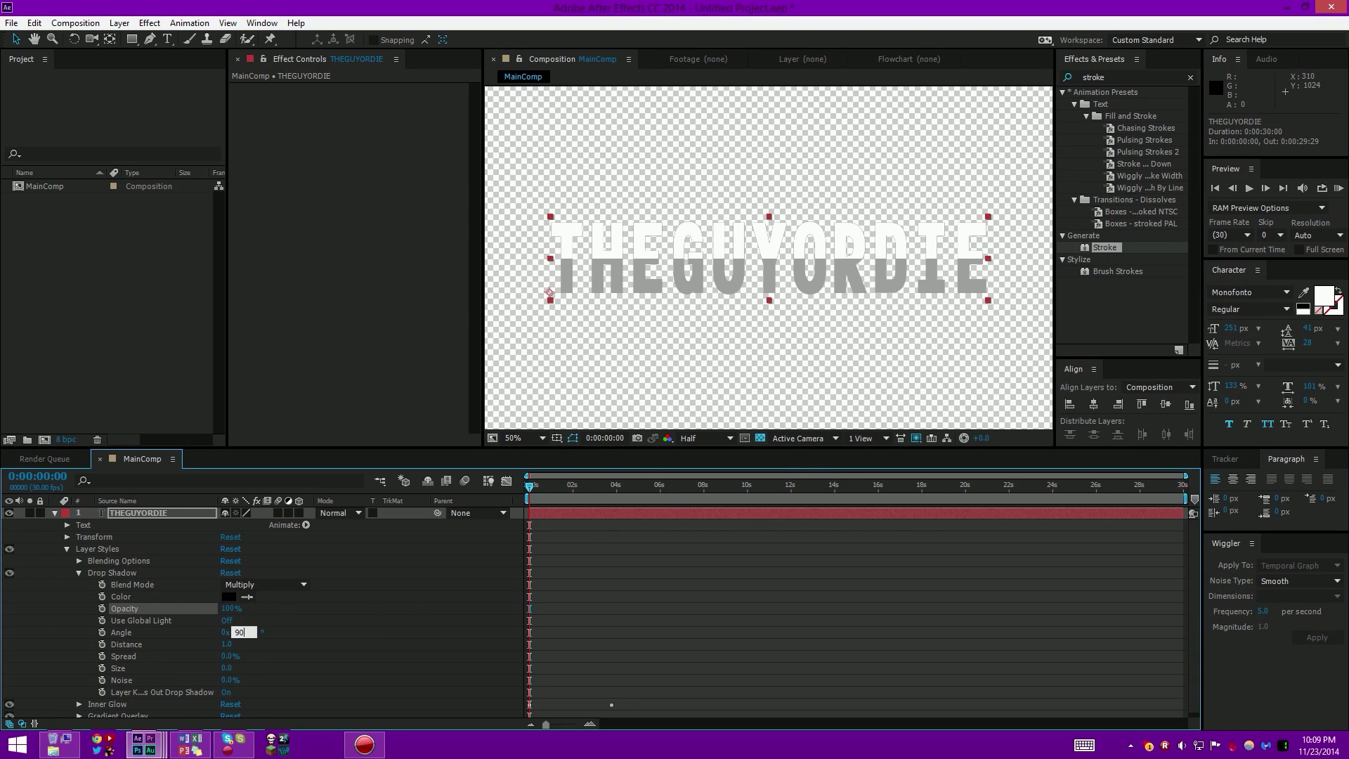
text(90)
key(Return)
drag(228, 643, 167, 651)
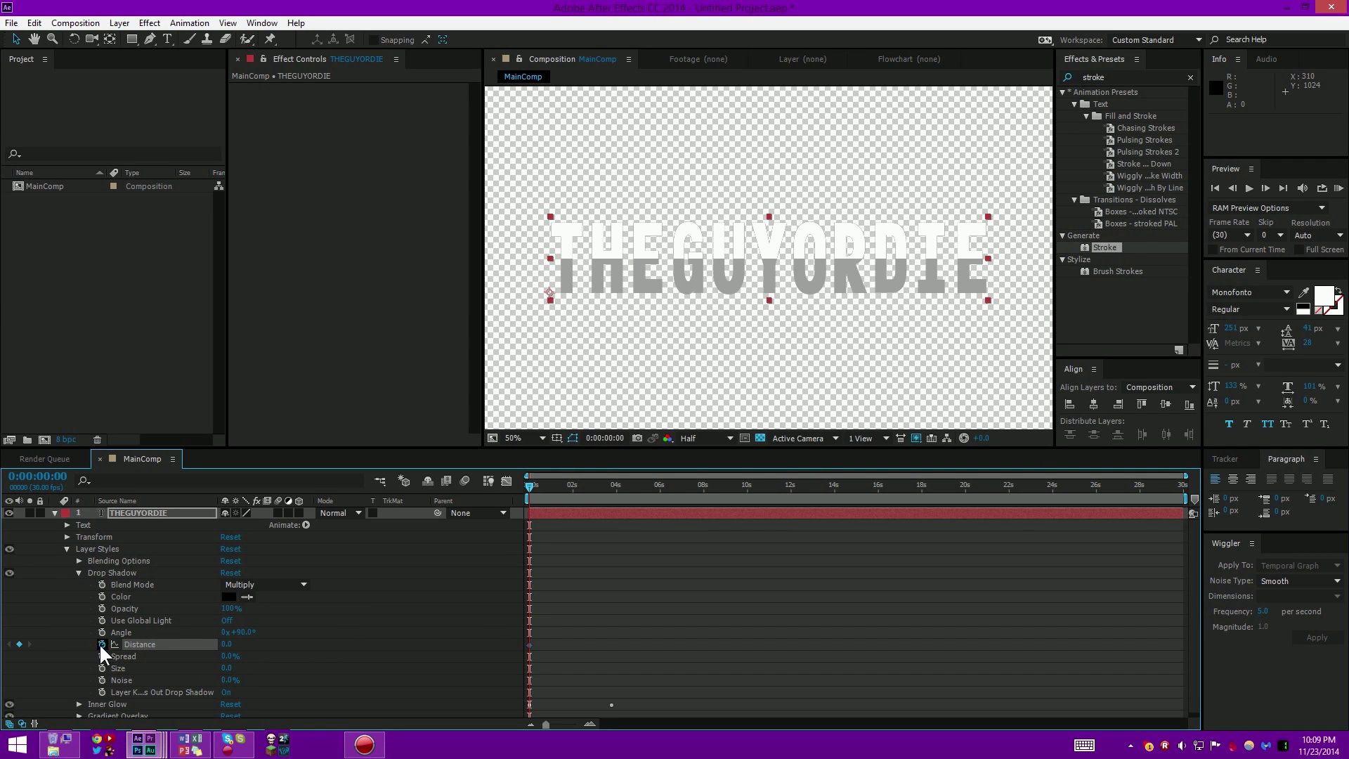
drag(520, 488, 601, 493)
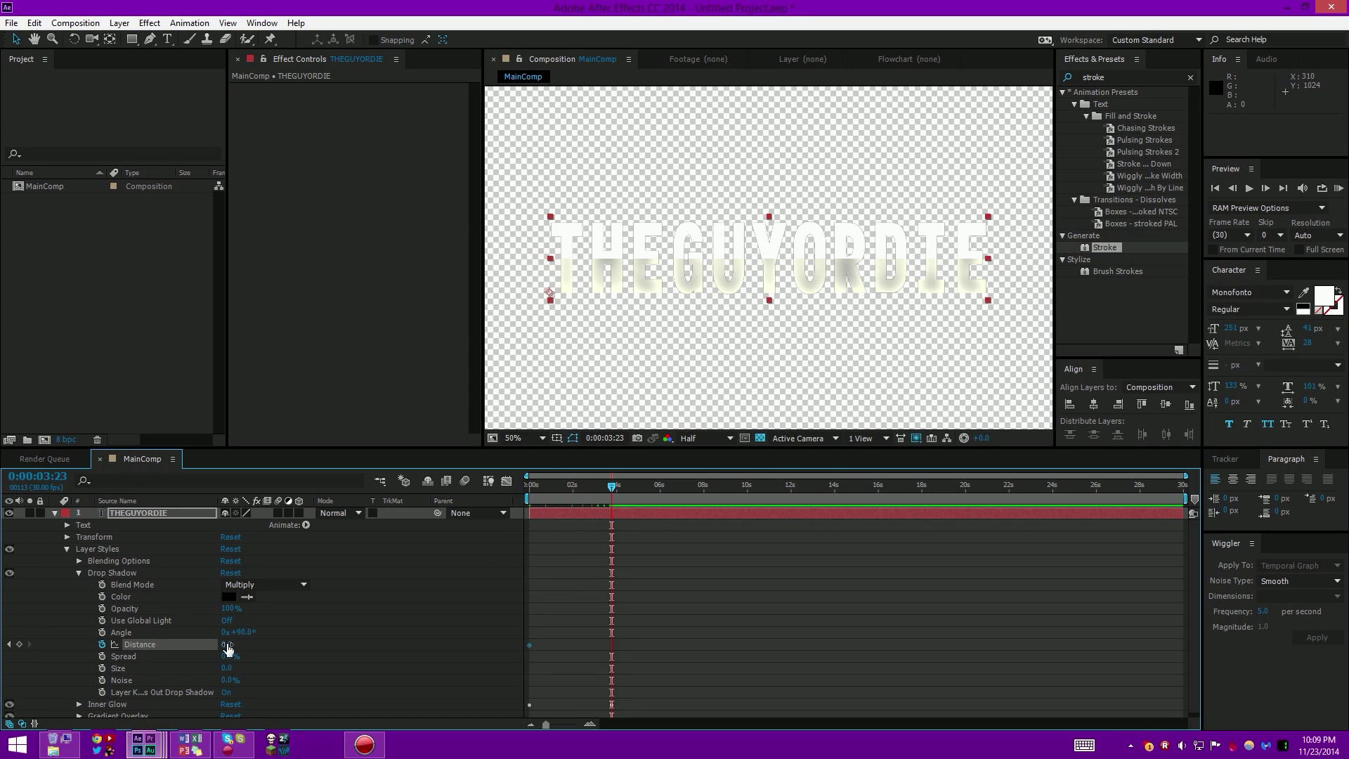
drag(228, 647, 243, 642)
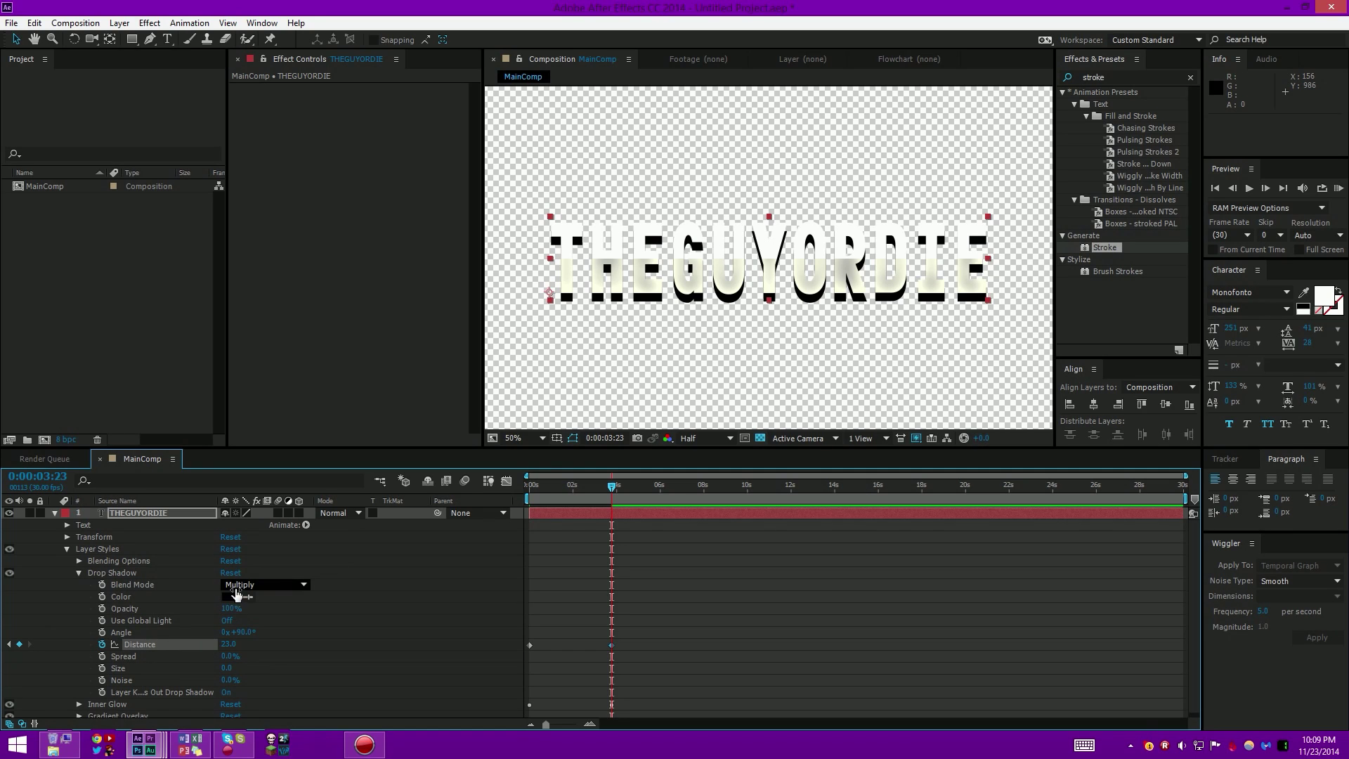
Step: Change the drop shadow colour to dark grey #2A2A2A
click(229, 596)
click(14, 194)
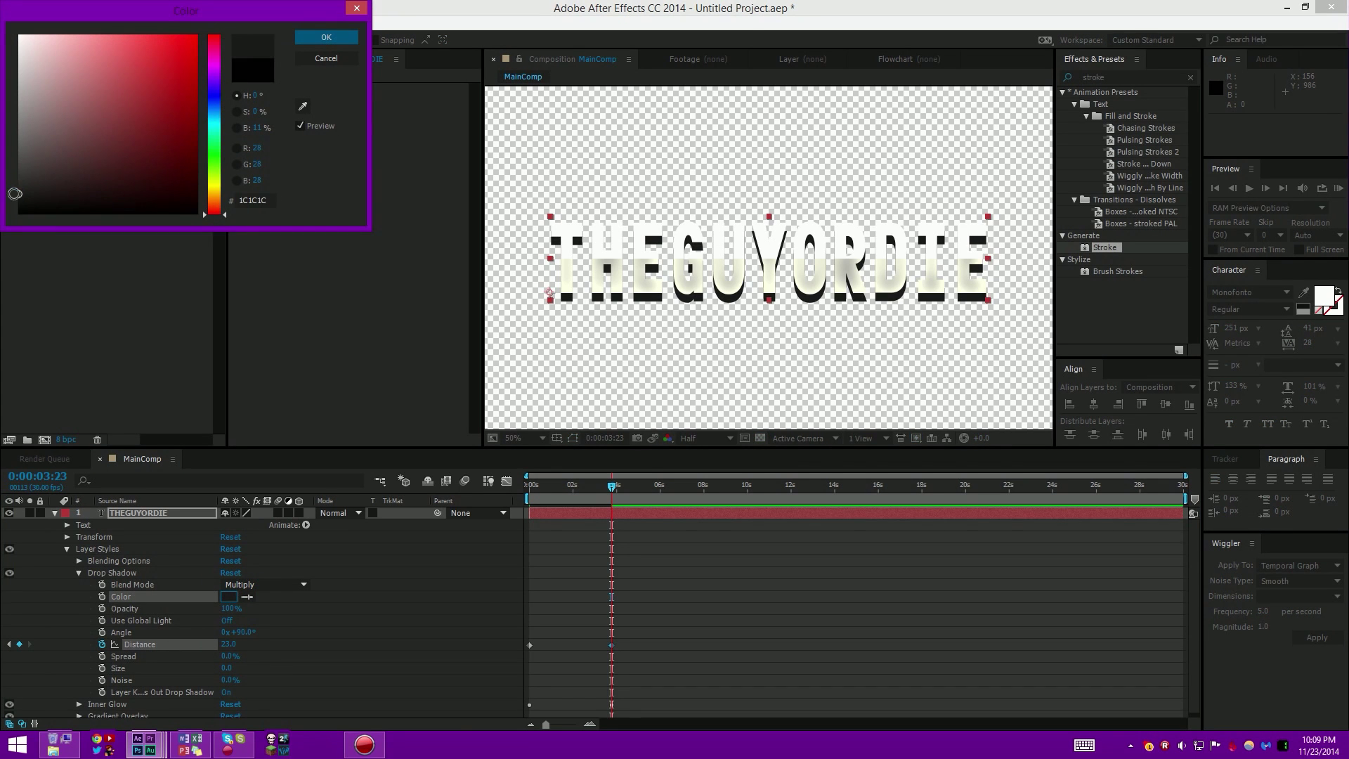
drag(21, 194, 18, 185)
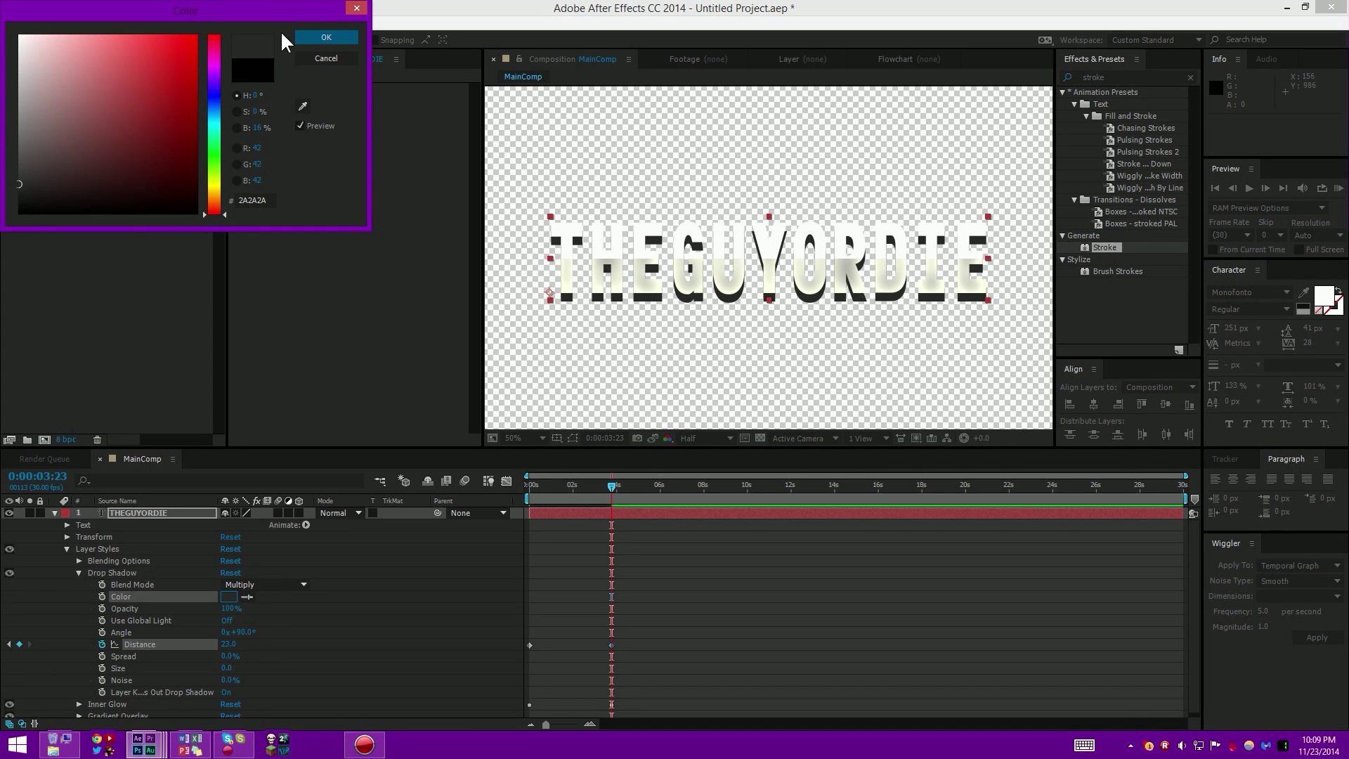
click(324, 38)
Step: Preview the lengthening drop shadow over time, then bring up the layer's Layer Styles menu
key(comma)
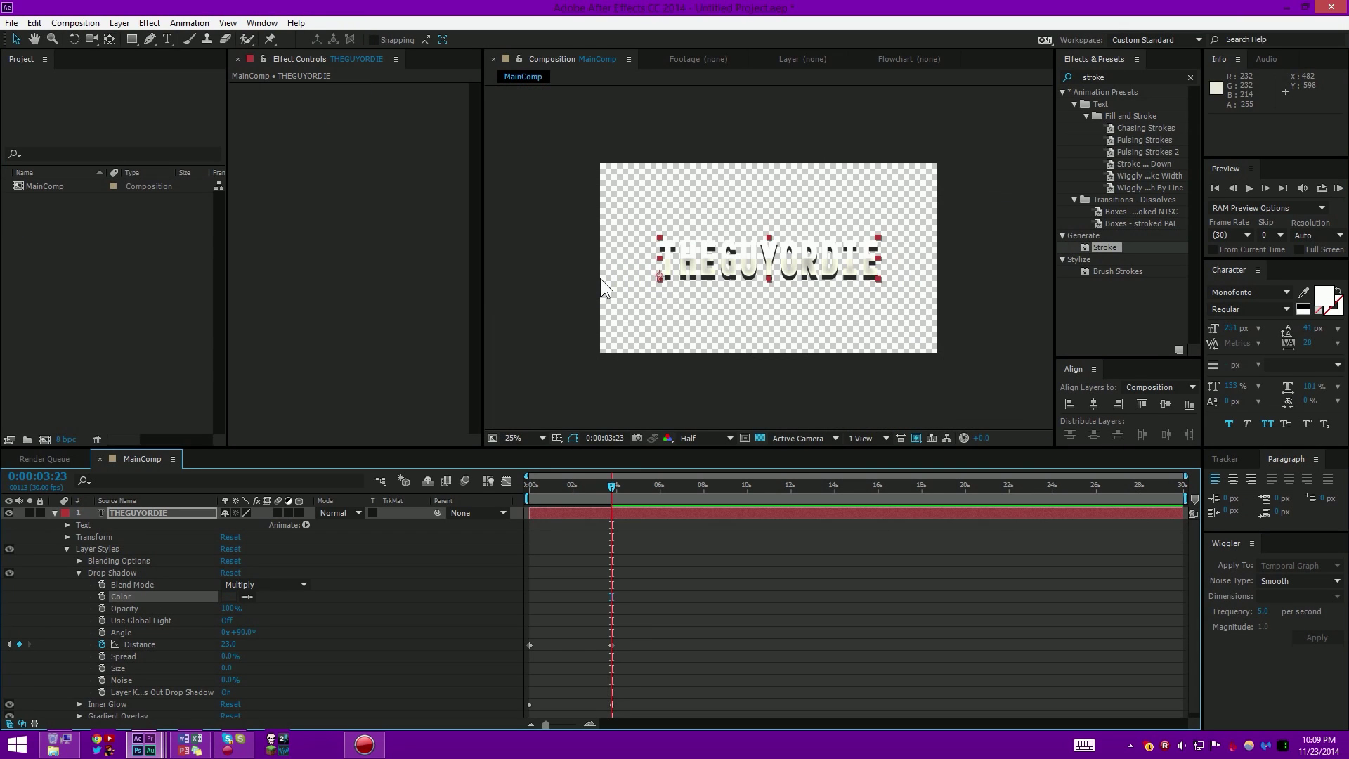
click(520, 263)
key(period)
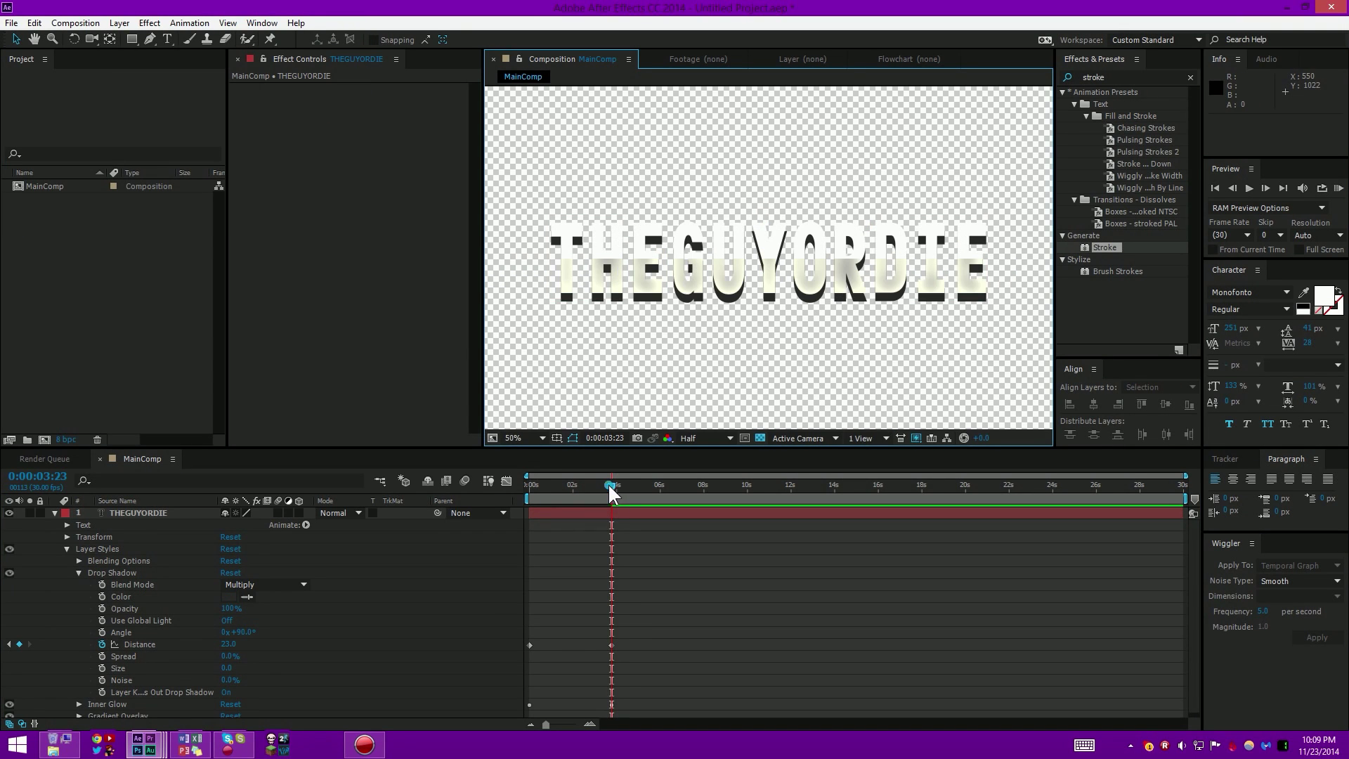
drag(609, 484, 613, 583)
right_click(153, 512)
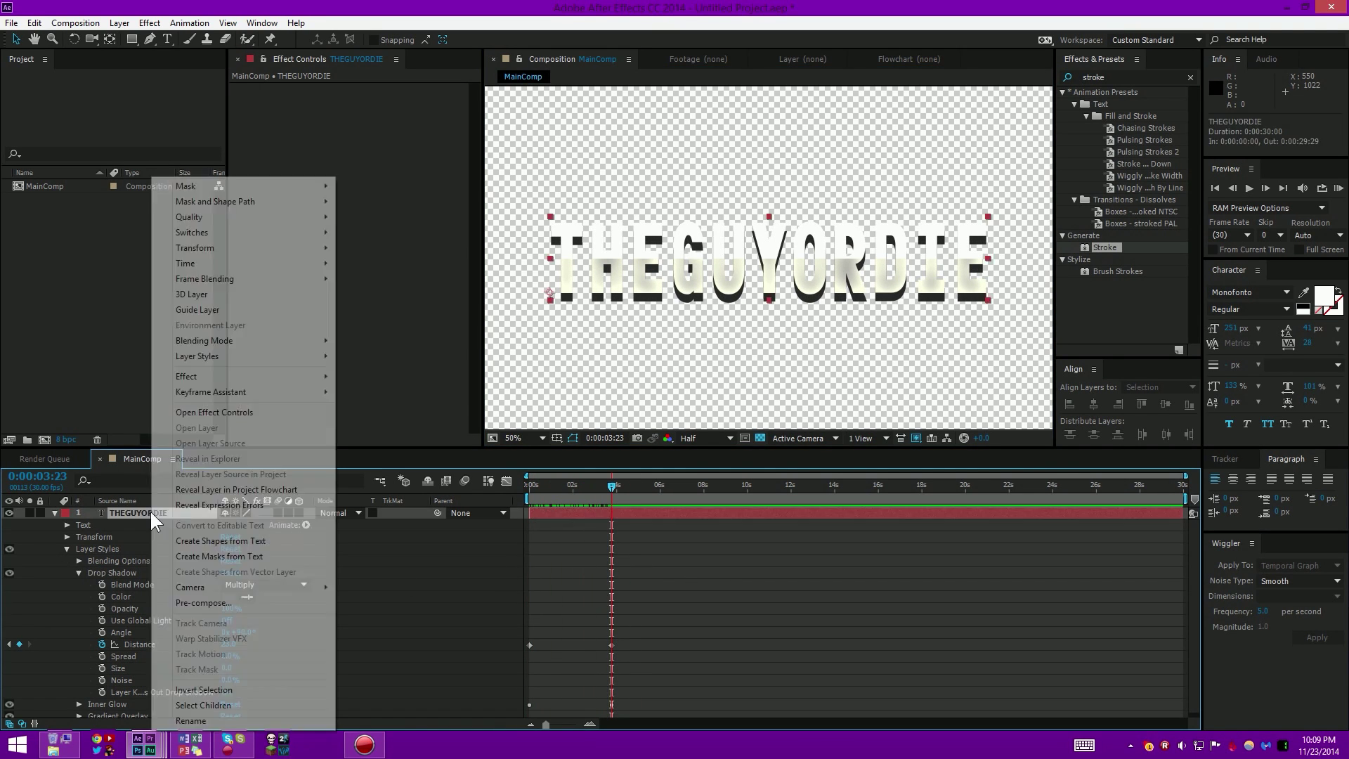
mouse_move(214, 359)
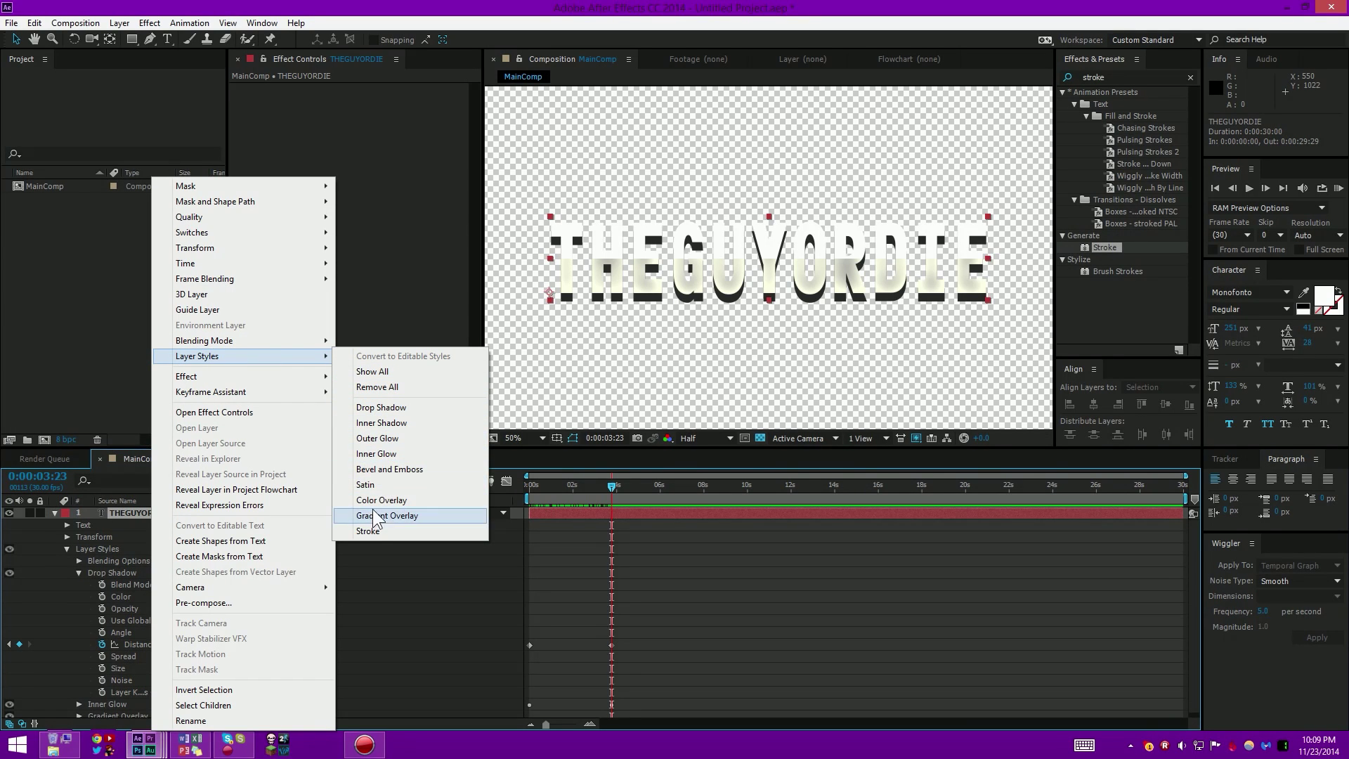
Step: Add a Stroke layer style to the THEGUYORDIE text, then delete it again
click(370, 531)
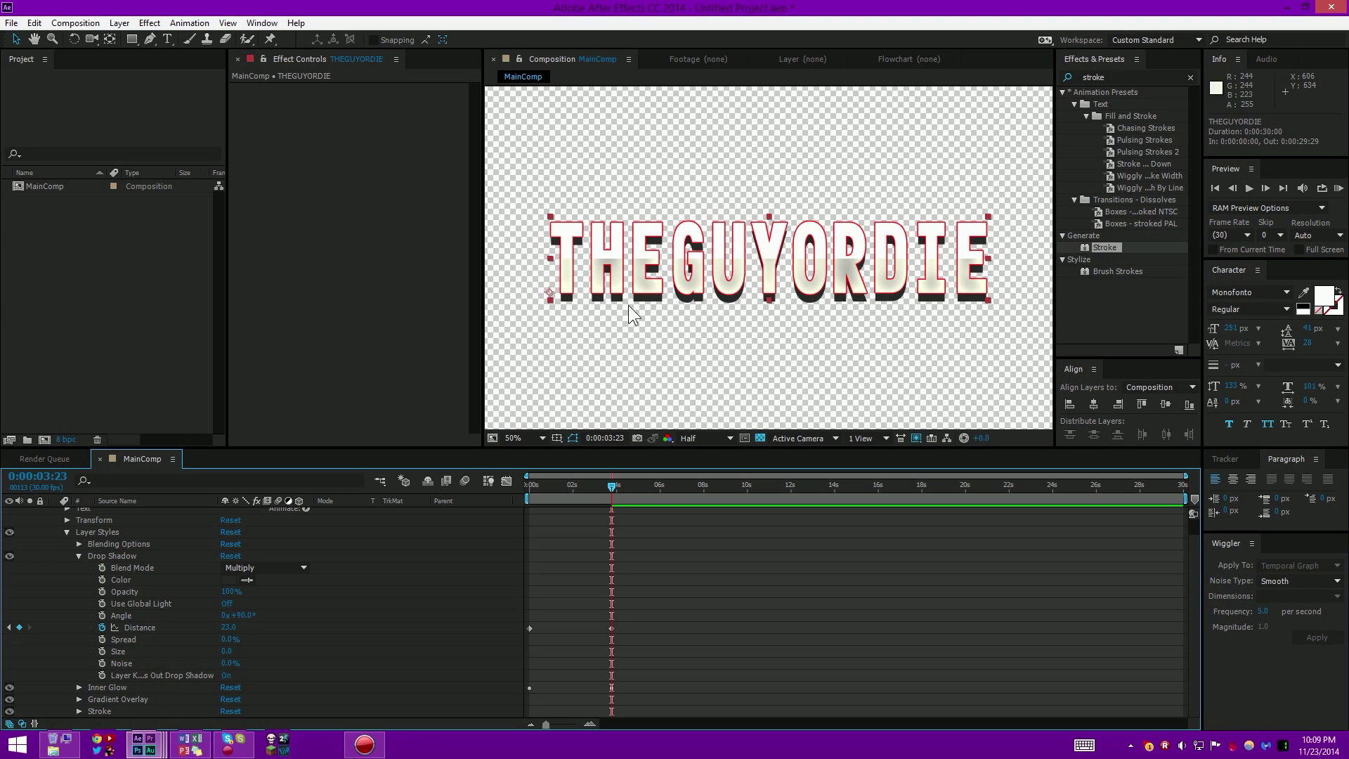
click(78, 554)
click(96, 608)
key(Delete)
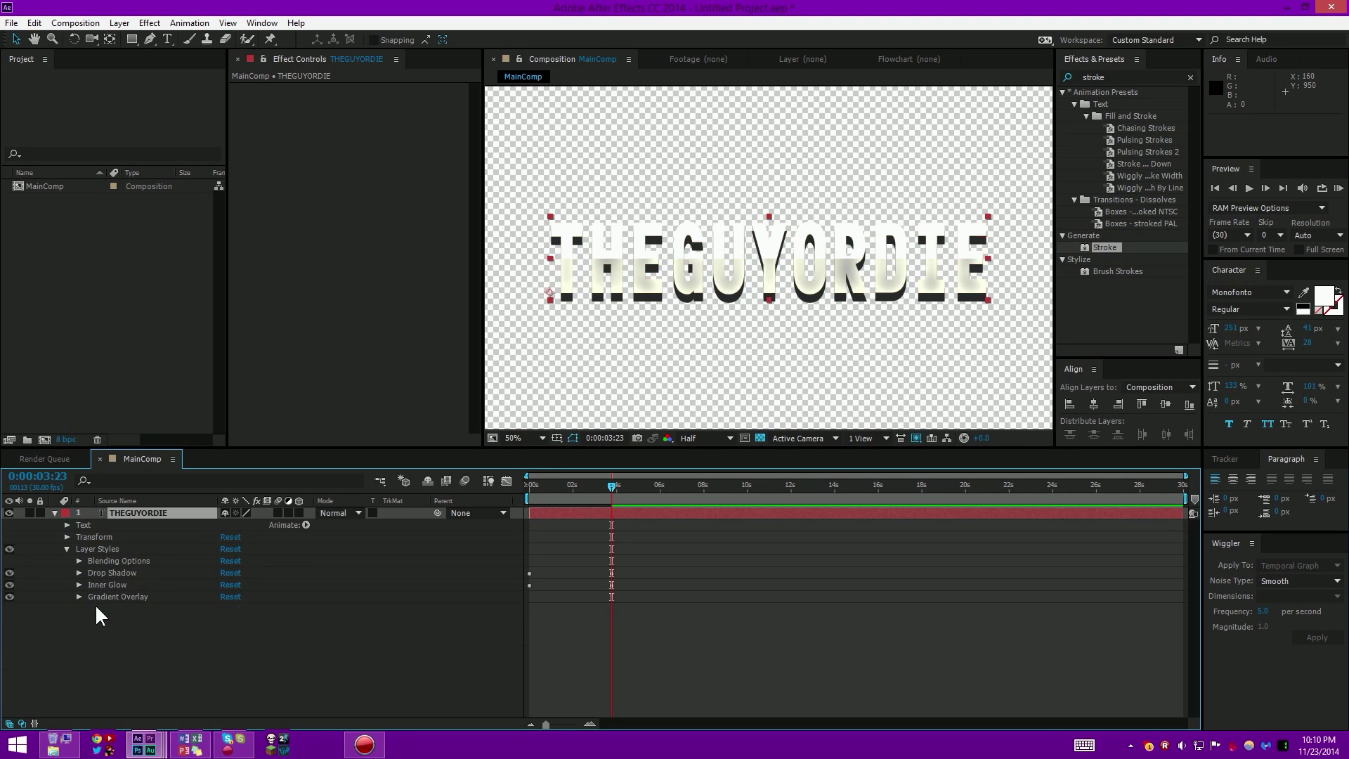
Step: Pre-compose the text layer as 'THEGUYORDIE Comp 1', moving all attributes
right_click(143, 509)
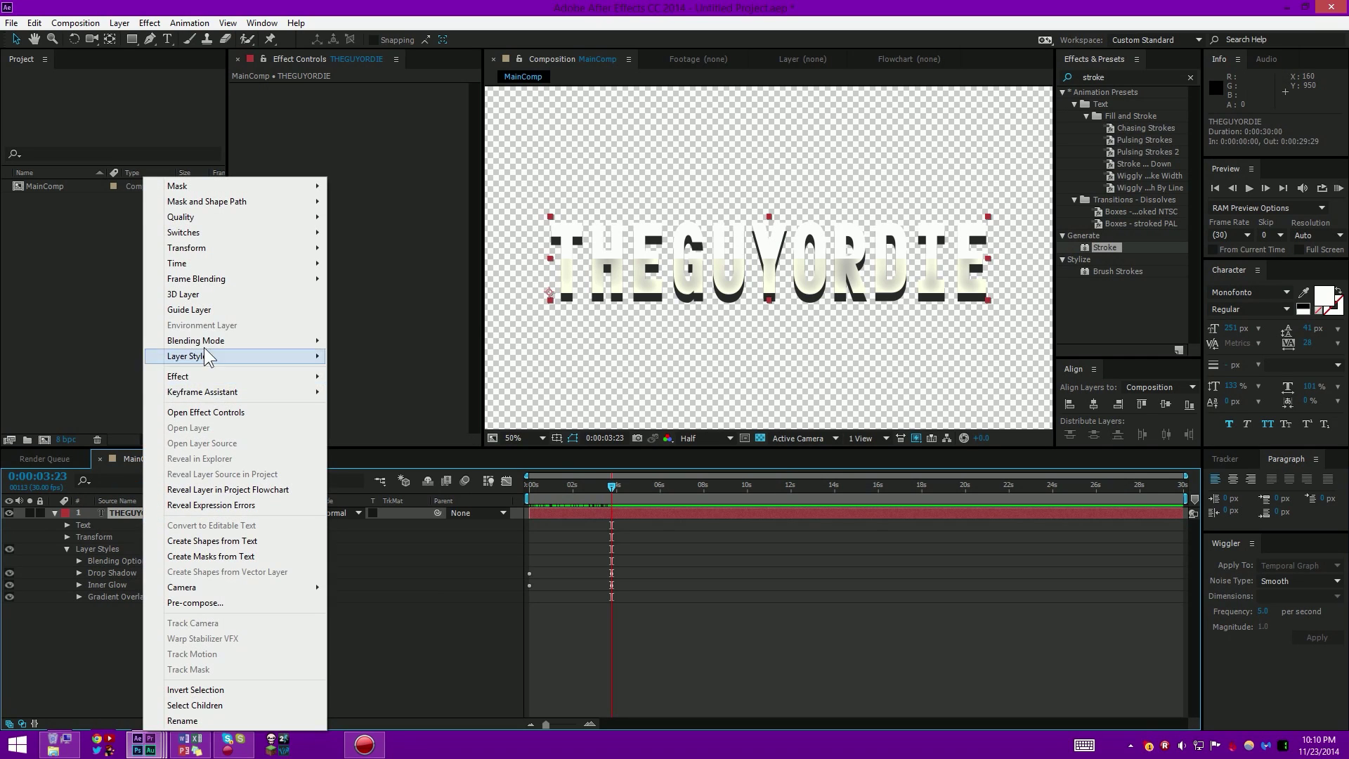
click(204, 603)
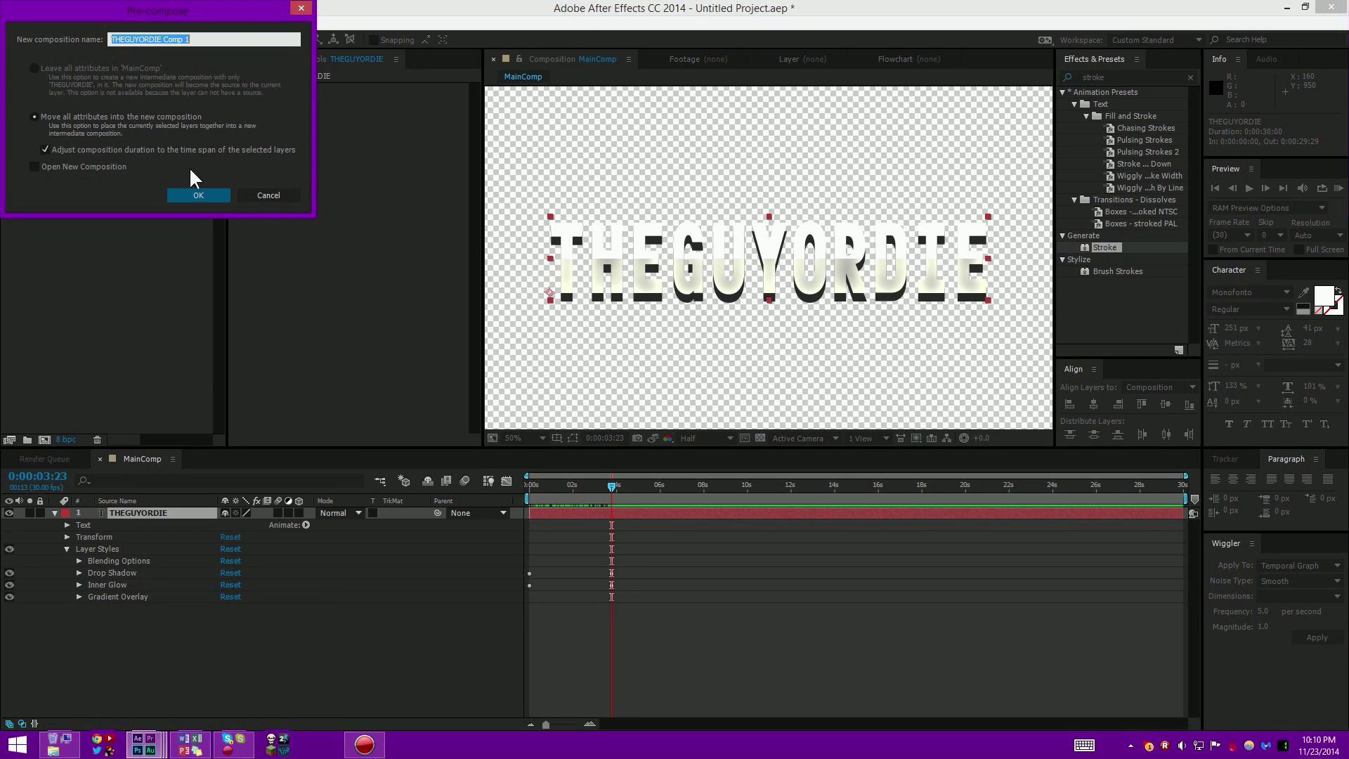
click(196, 192)
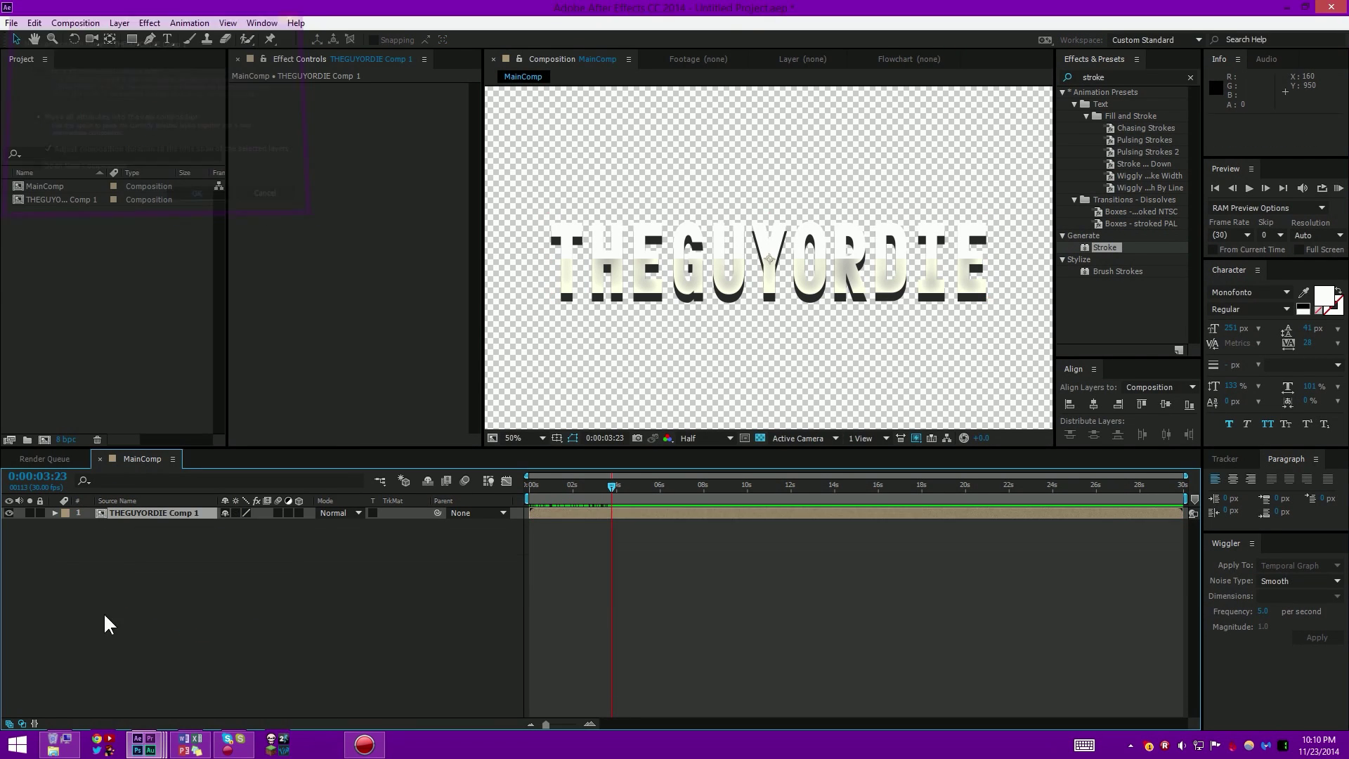
right_click(161, 515)
Step: Add a Stroke style to THEGUYORDIE Comp 1 with an eyedropped dark colour and size 6.9
right_click(159, 519)
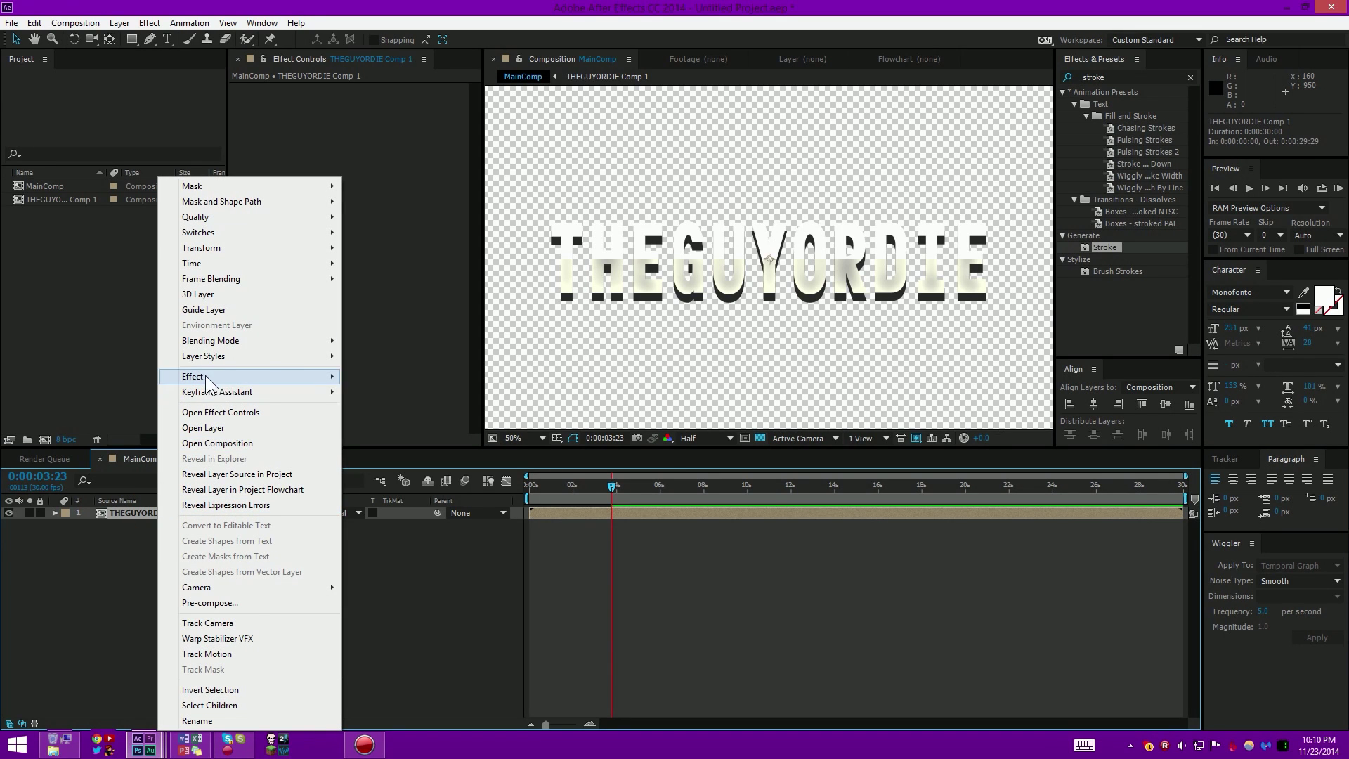
mouse_move(309, 356)
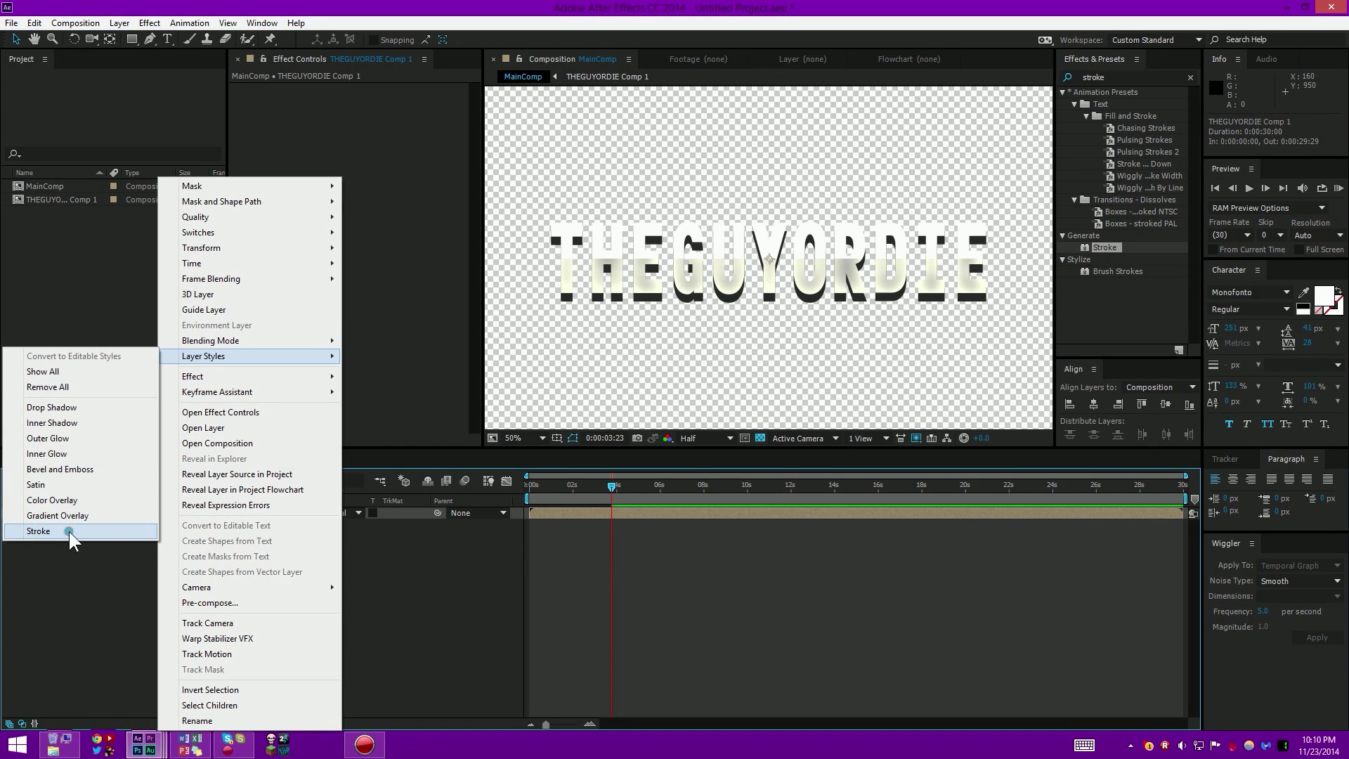
click(38, 531)
key(period)
key(period)
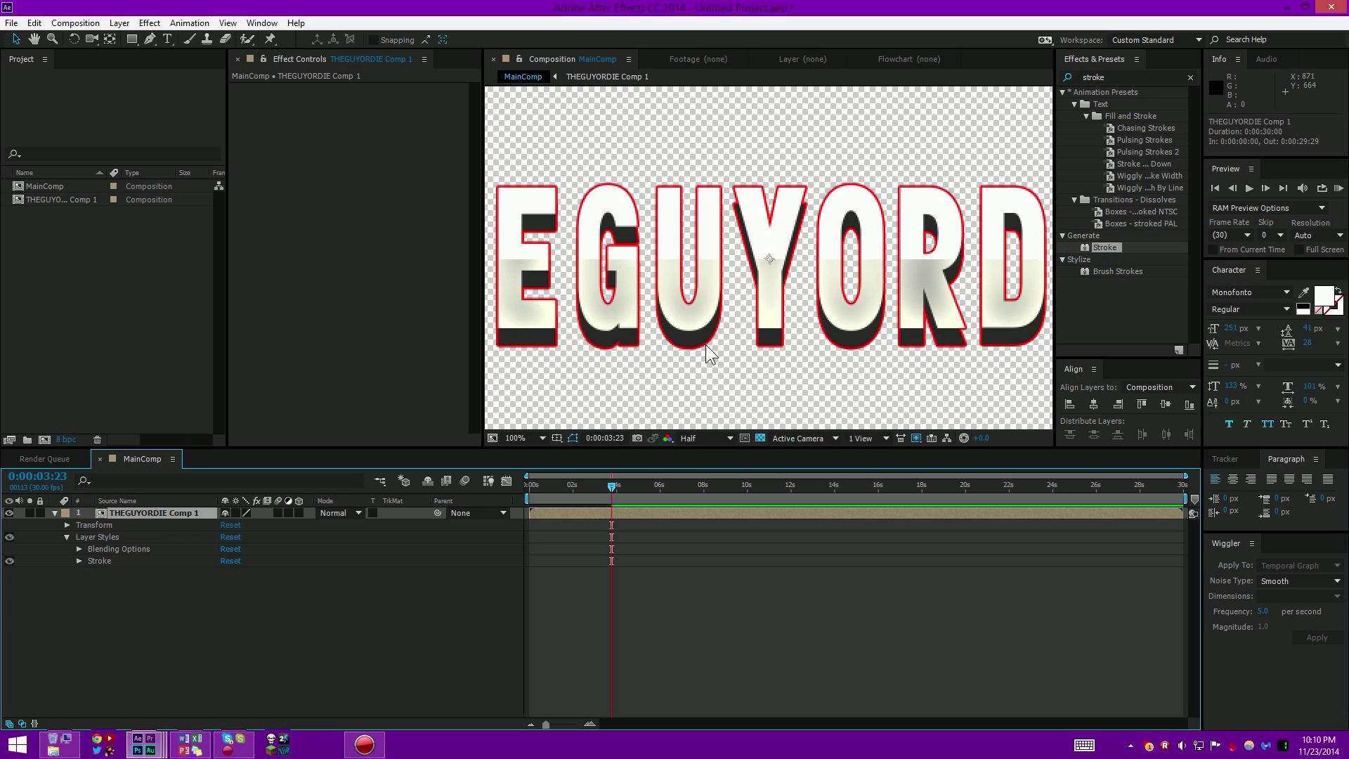
click(80, 560)
click(246, 585)
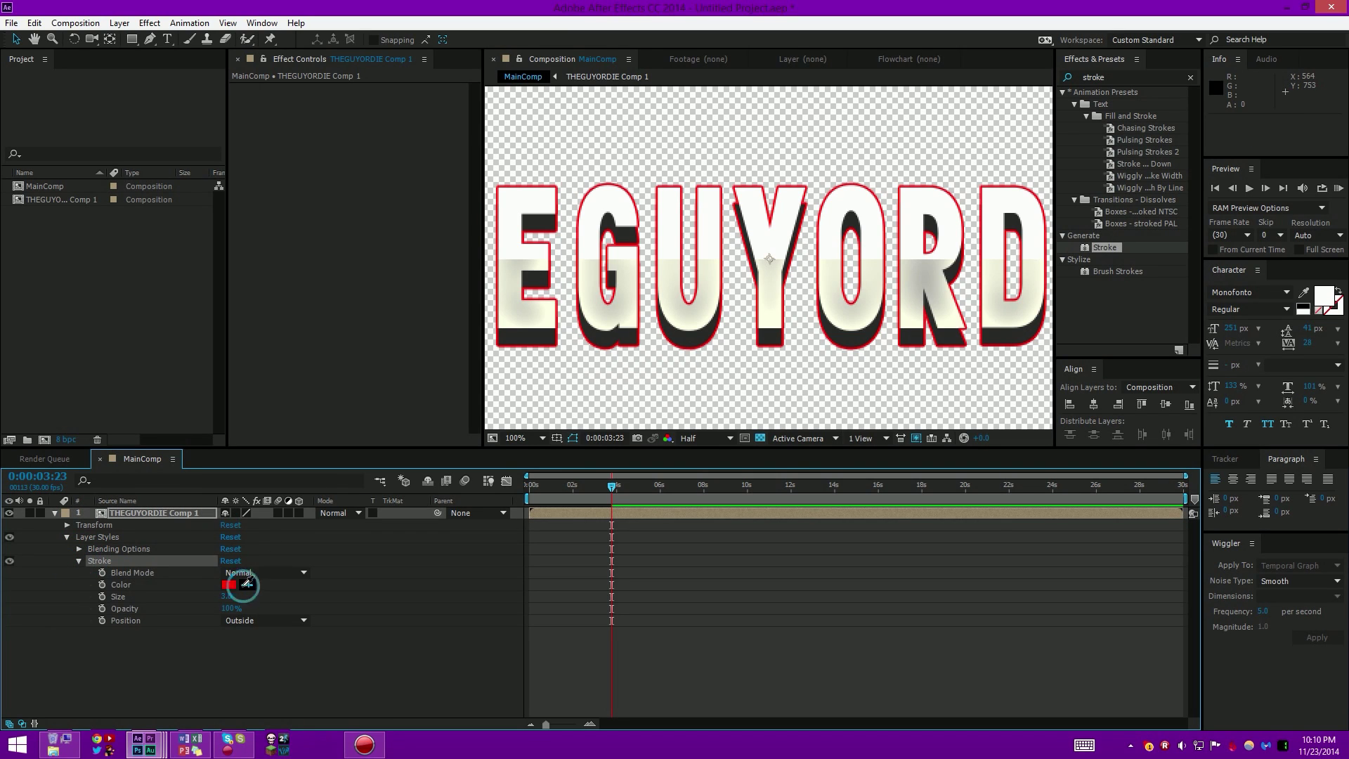
click(545, 326)
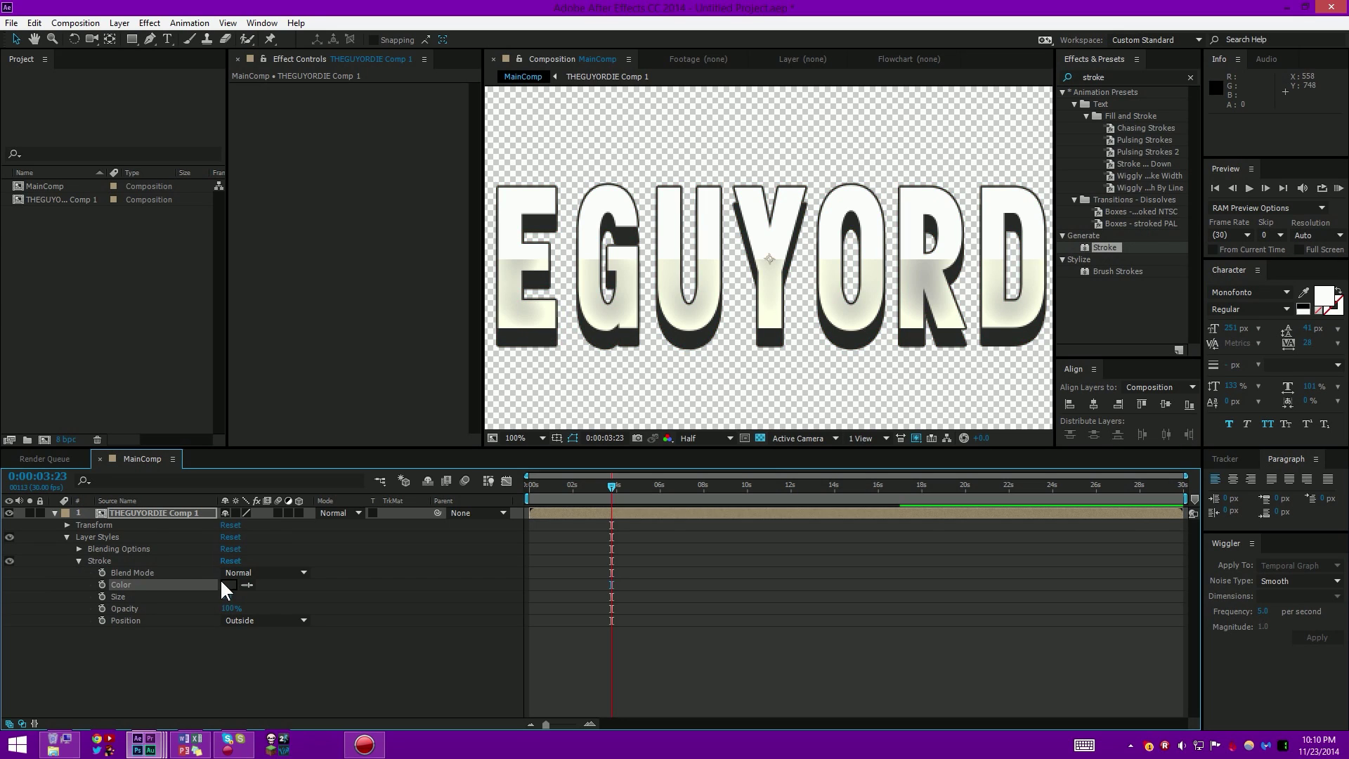
drag(227, 596, 263, 604)
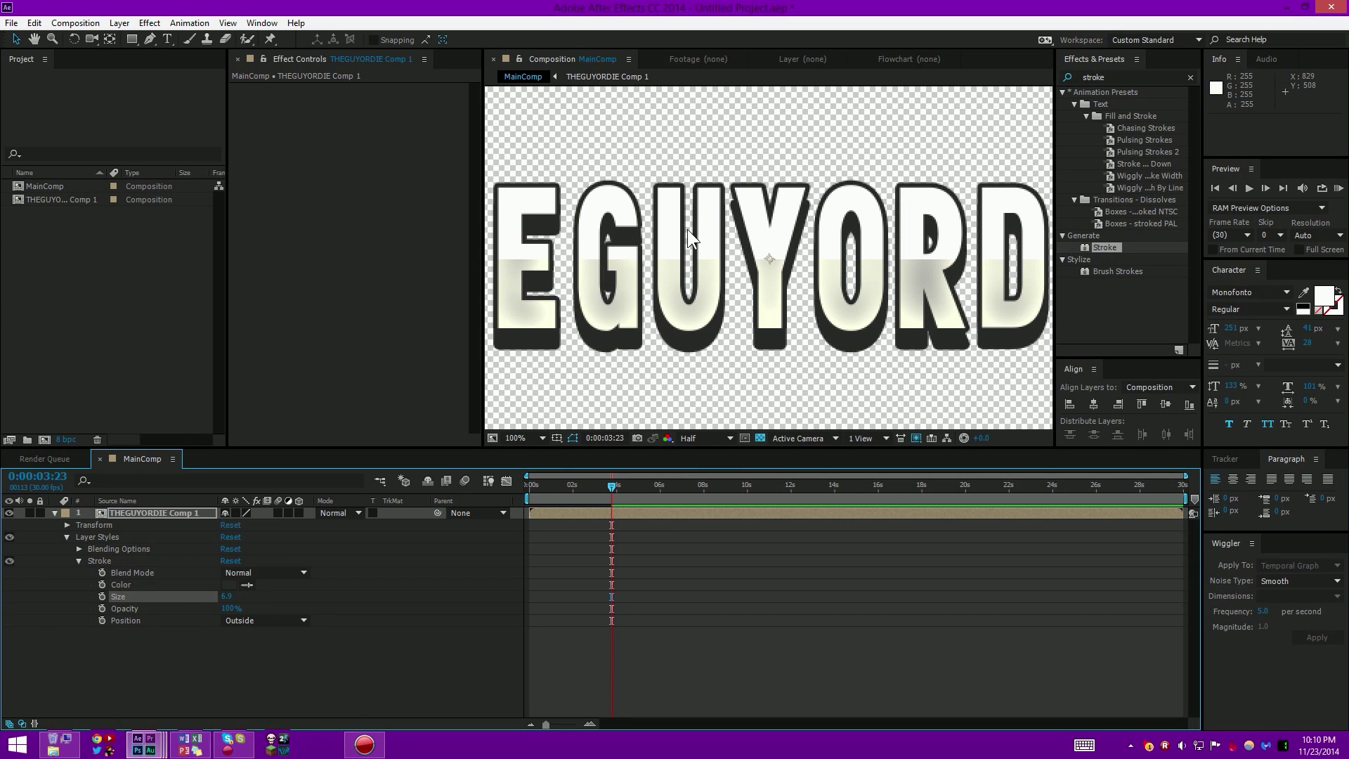
key(comma)
Step: RAM-preview and scrub the MainComp title animation, then open the THEGUYORDIE Comp 1 pre-comp
key(KP_0)
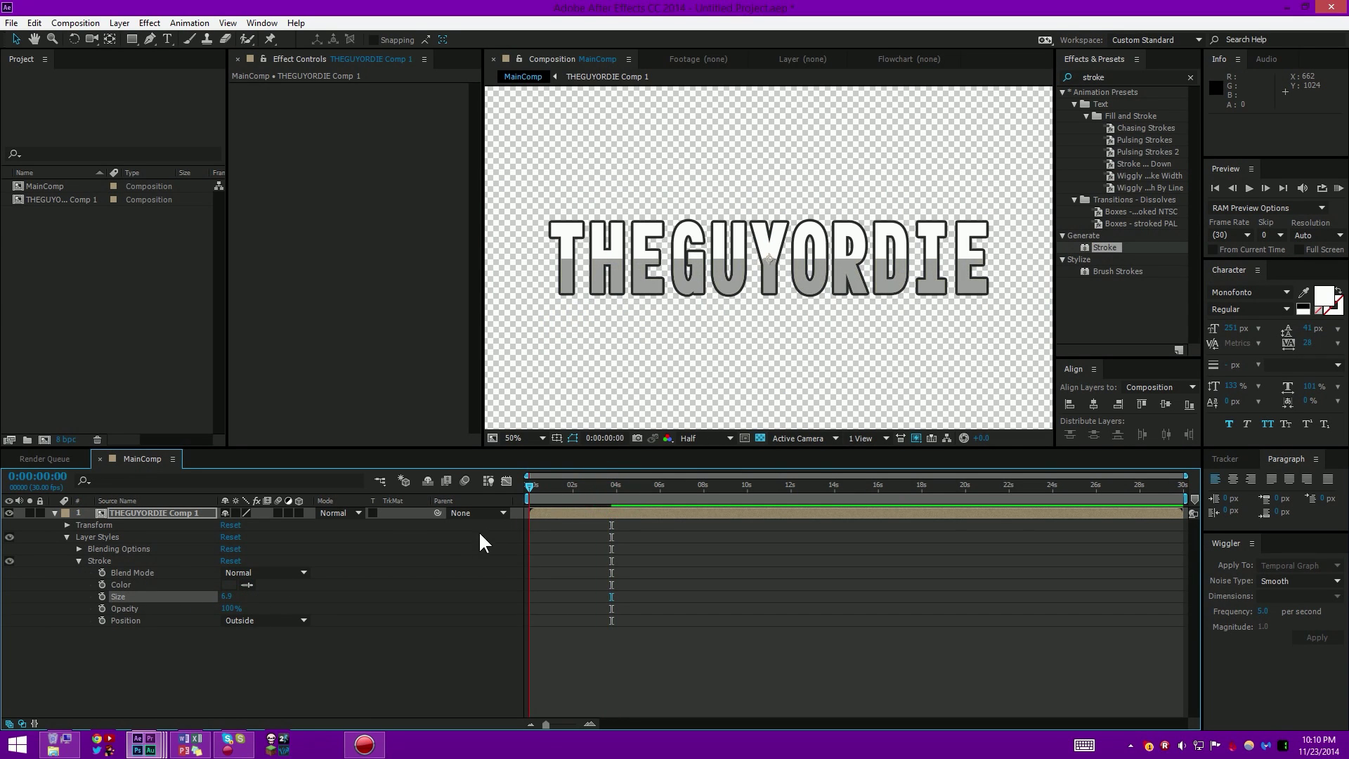
key(KP_0)
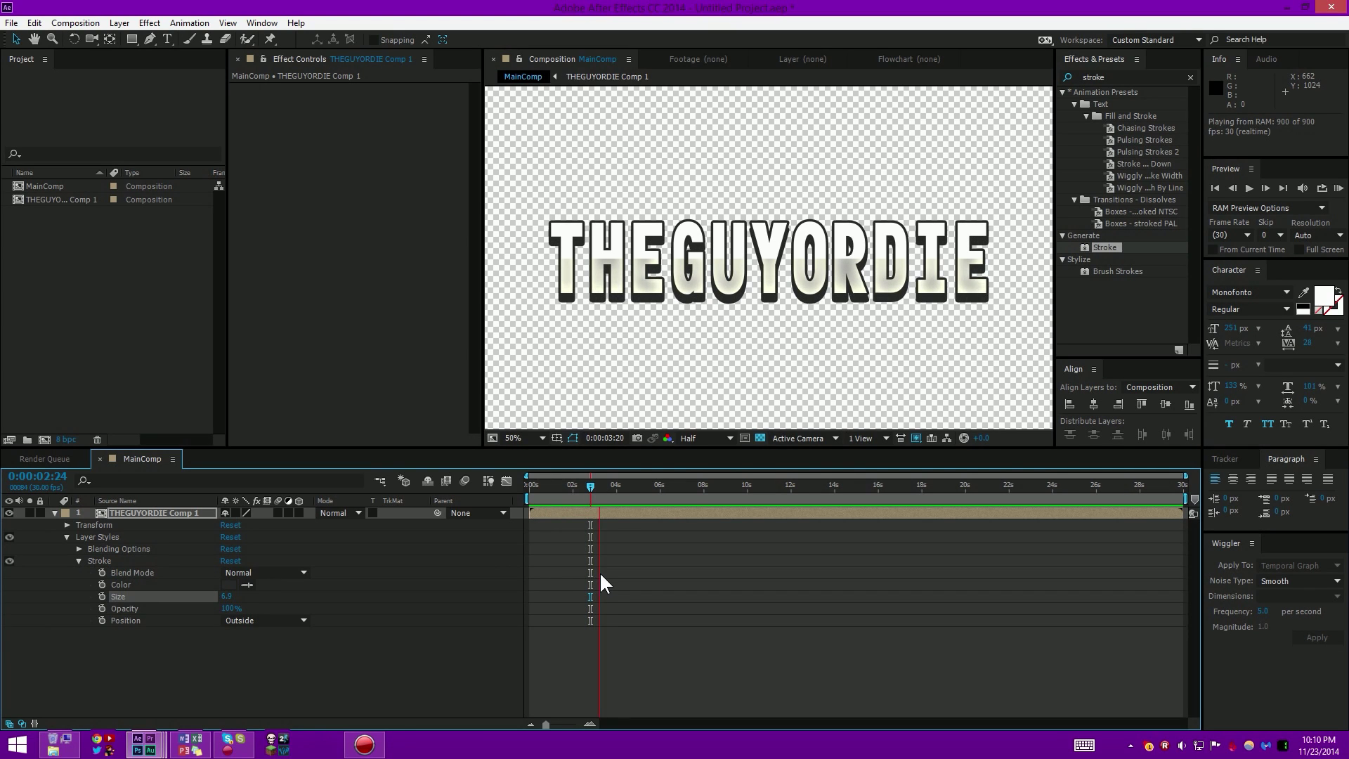
key(space)
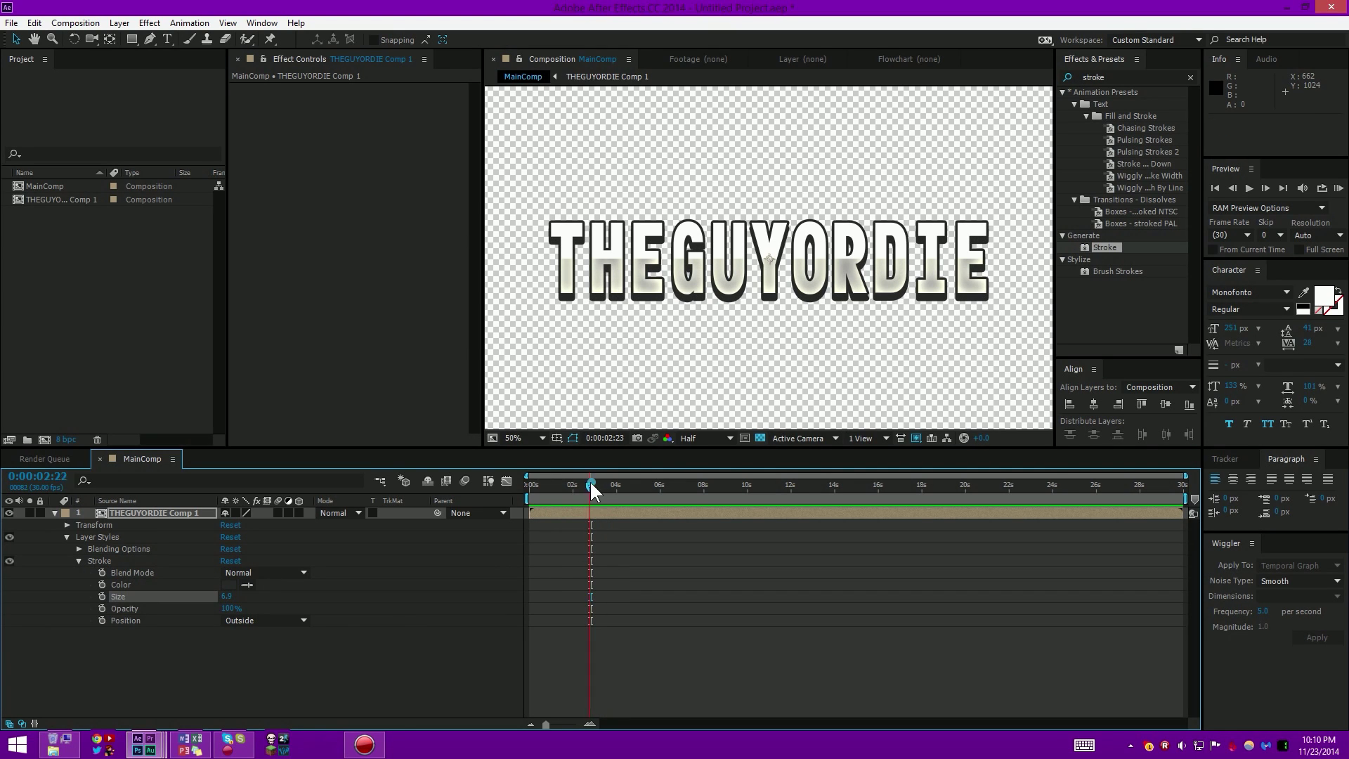
key(Home)
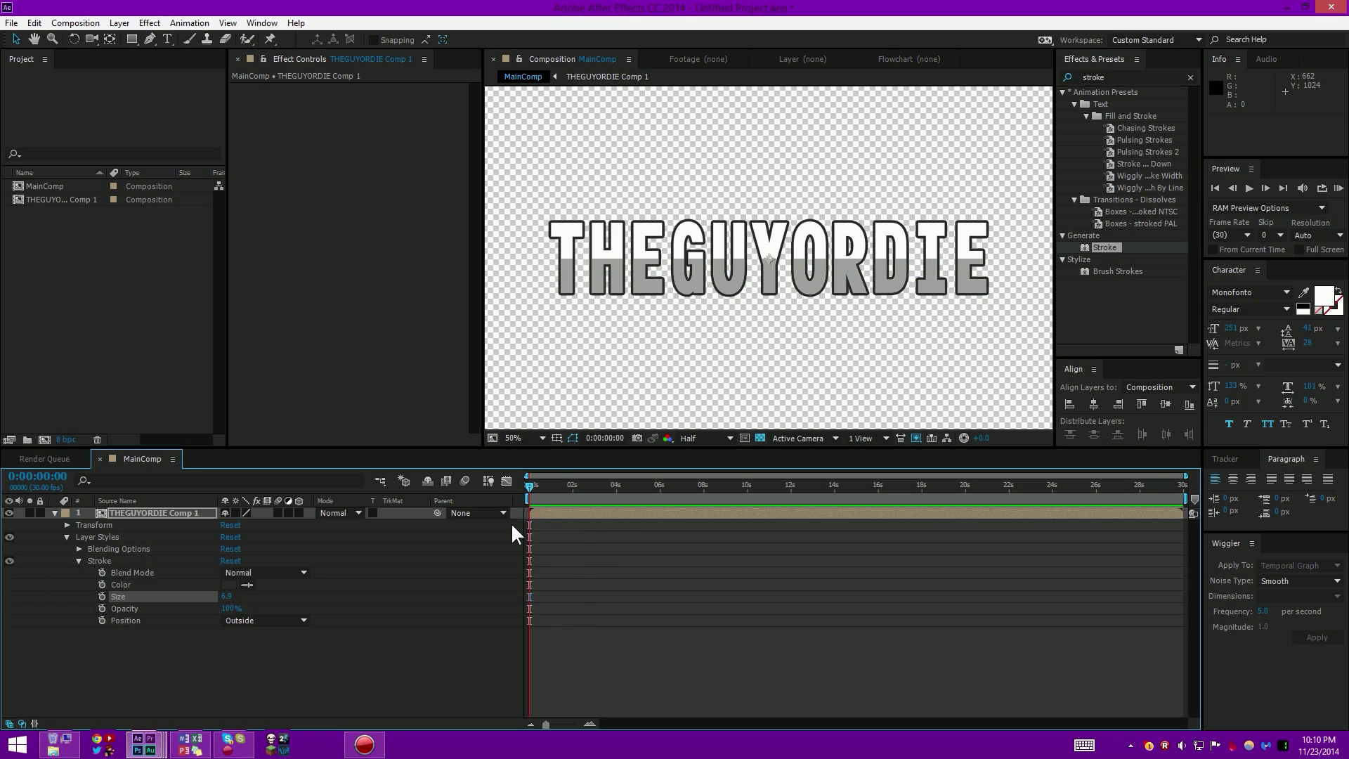
key(space)
drag(528, 486, 319, 572)
double_click(153, 513)
Step: Drag the Distance and Size end keyframes from about 4 seconds to 0:00:01:08, then return to MainComp
drag(539, 529, 650, 623)
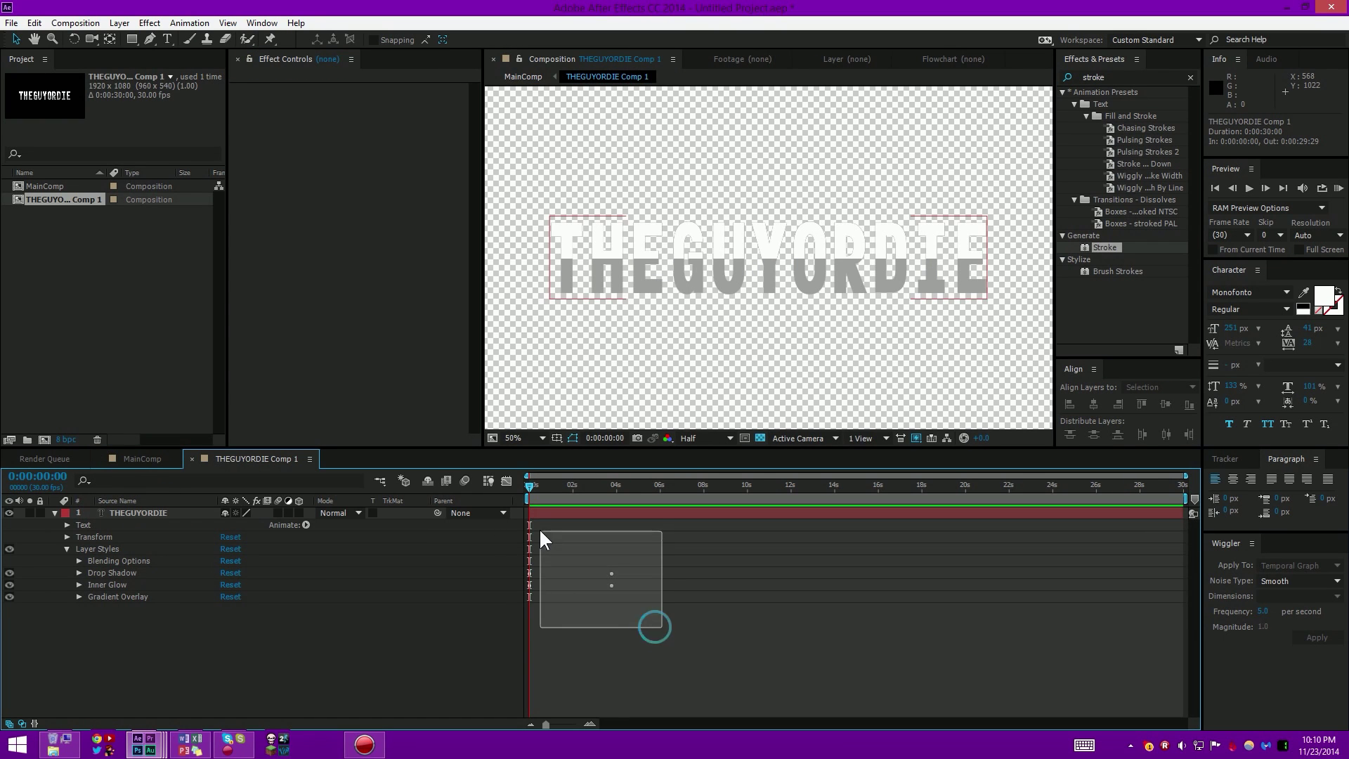
click(618, 509)
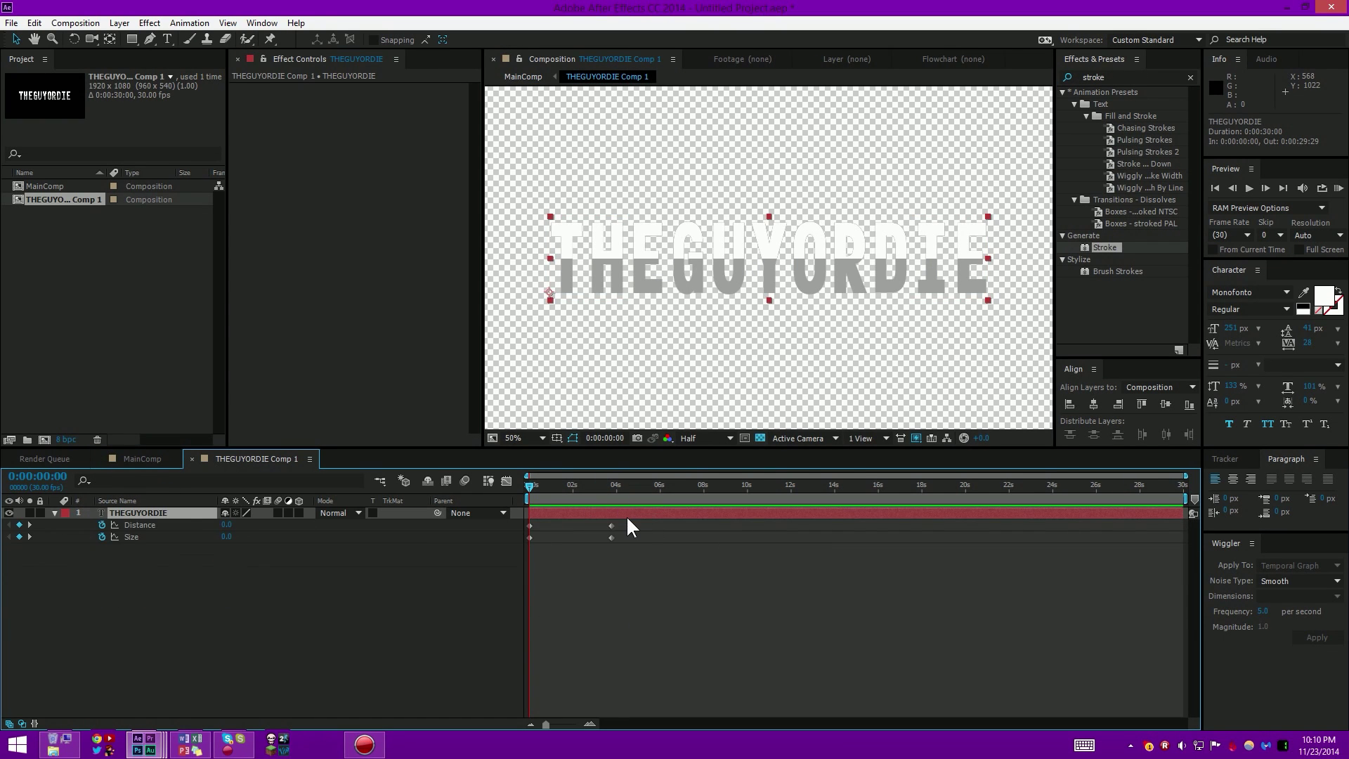
key(u)
drag(652, 604, 553, 528)
click(576, 581)
click(139, 511)
click(140, 460)
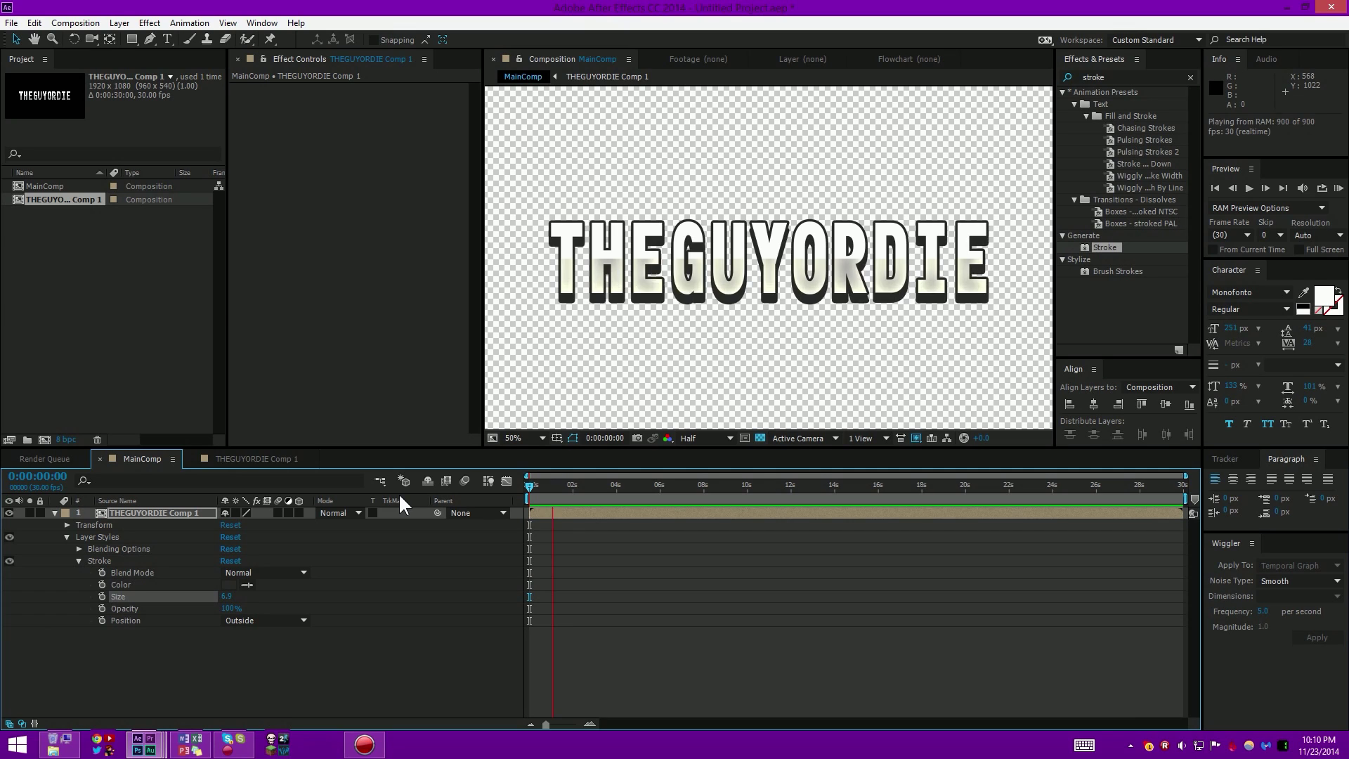
scroll(673, 232, down, 4)
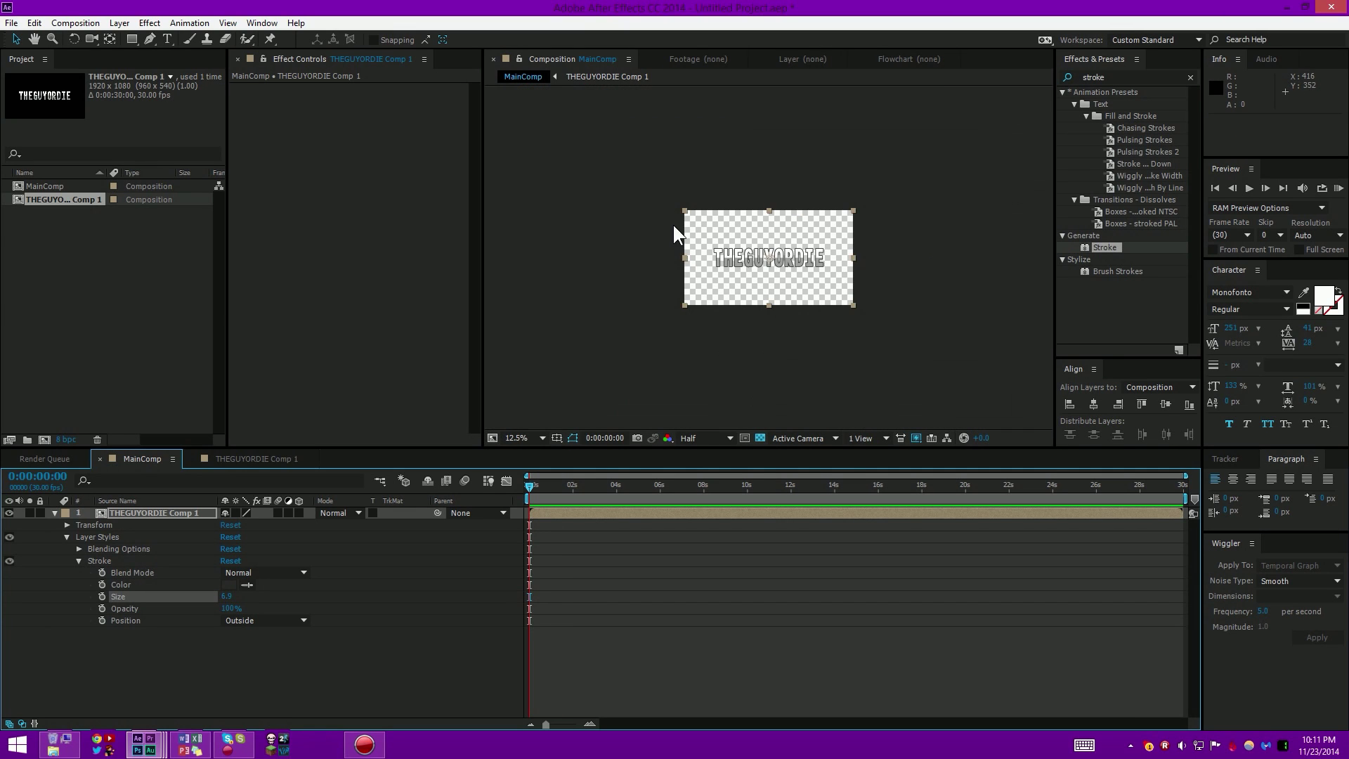
click(622, 242)
scroll(632, 246, up, 4)
mouse_move(532, 482)
mouse_down()
mouse_move(568, 500)
mouse_move(526, 512)
mouse_move(556, 524)
mouse_move(567, 516)
mouse_move(537, 508)
mouse_move(564, 513)
mouse_up()
key(comma)
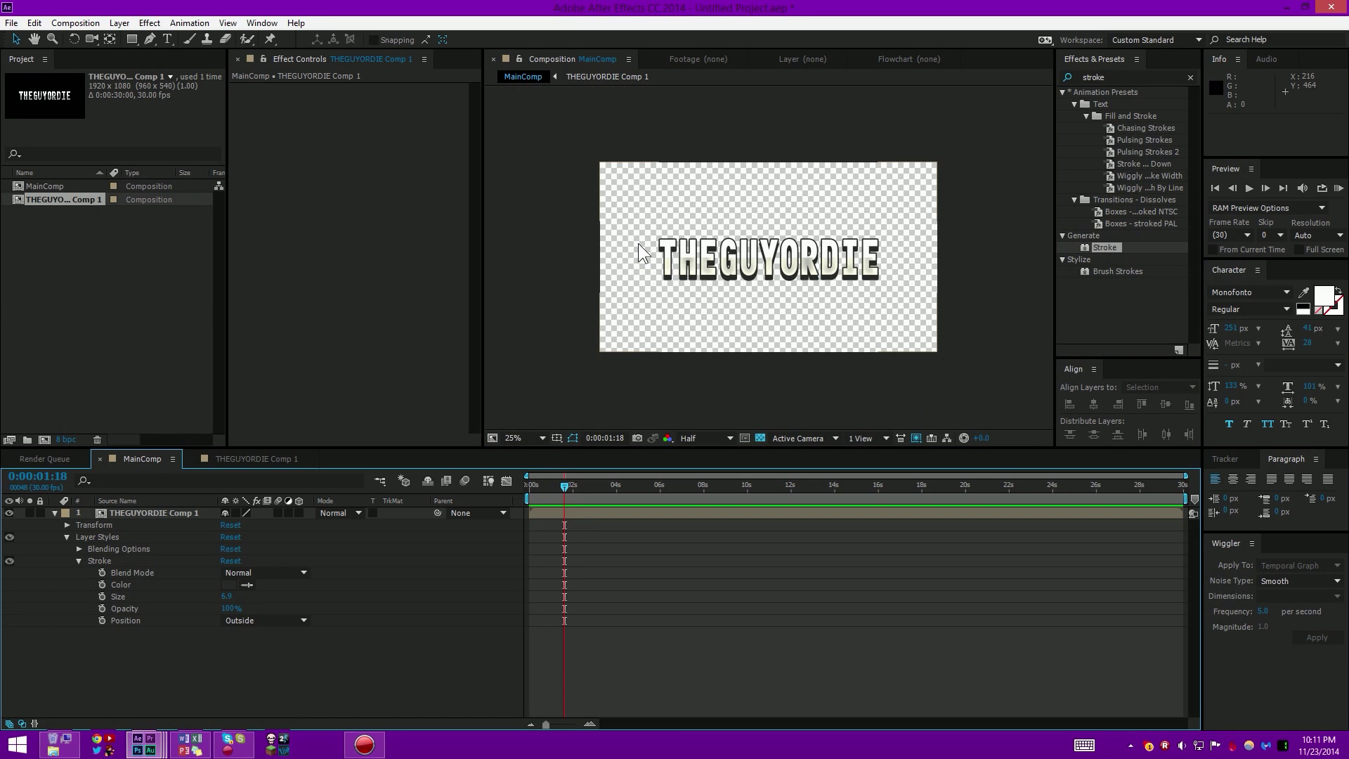
click(711, 257)
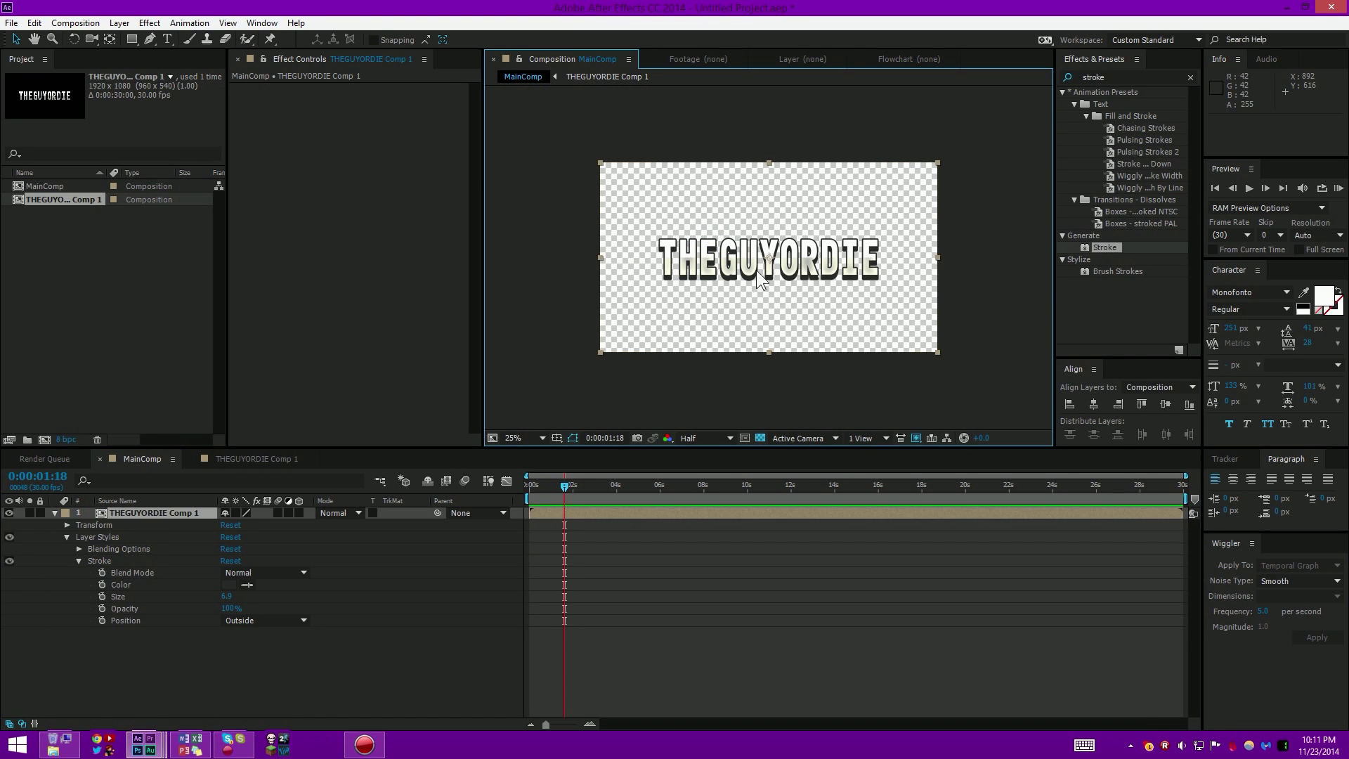
click(684, 372)
mouse_move(564, 487)
mouse_down()
mouse_move(528, 490)
mouse_move(561, 499)
mouse_move(531, 504)
mouse_move(571, 510)
mouse_up()
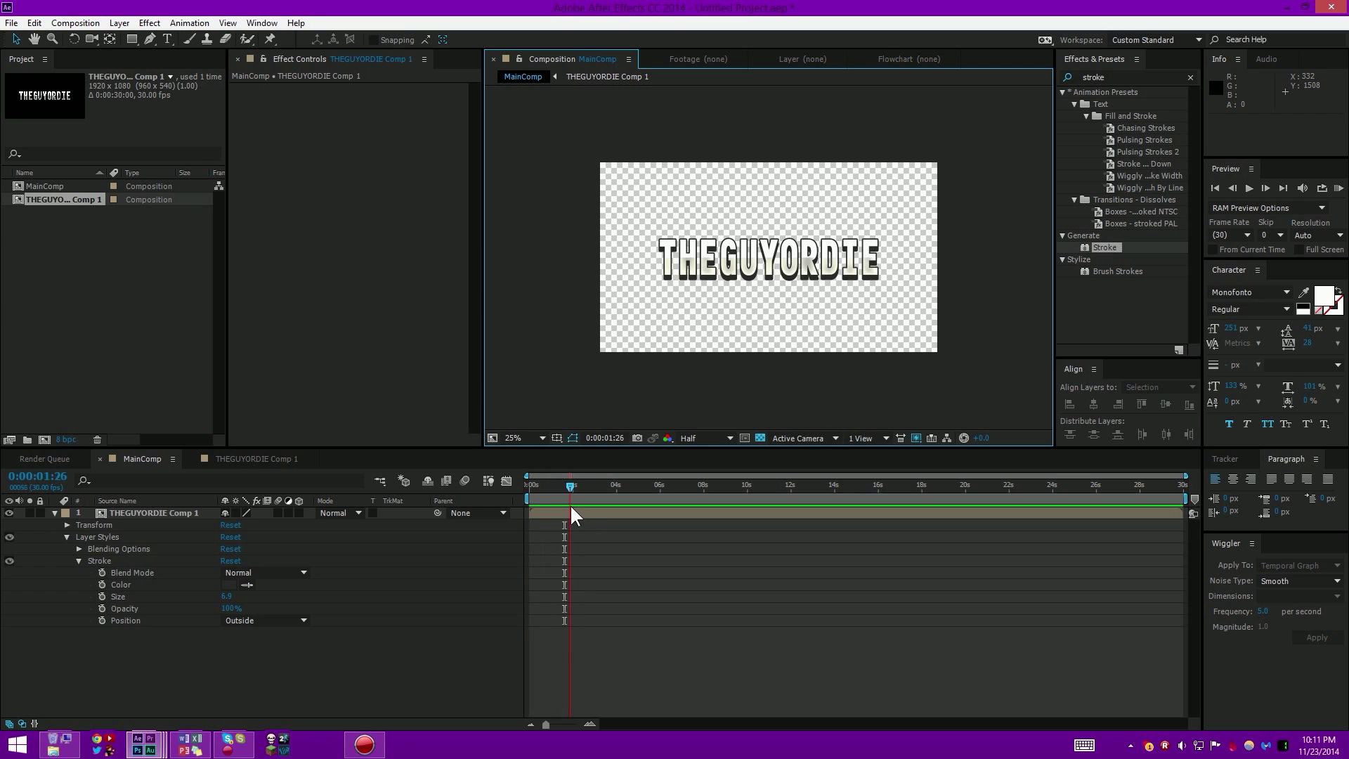
key(space)
Step: Inside THEGUYORDIE Comp 1, hide the Gradient Overlay layer style, then go back to MainComp
double_click(146, 511)
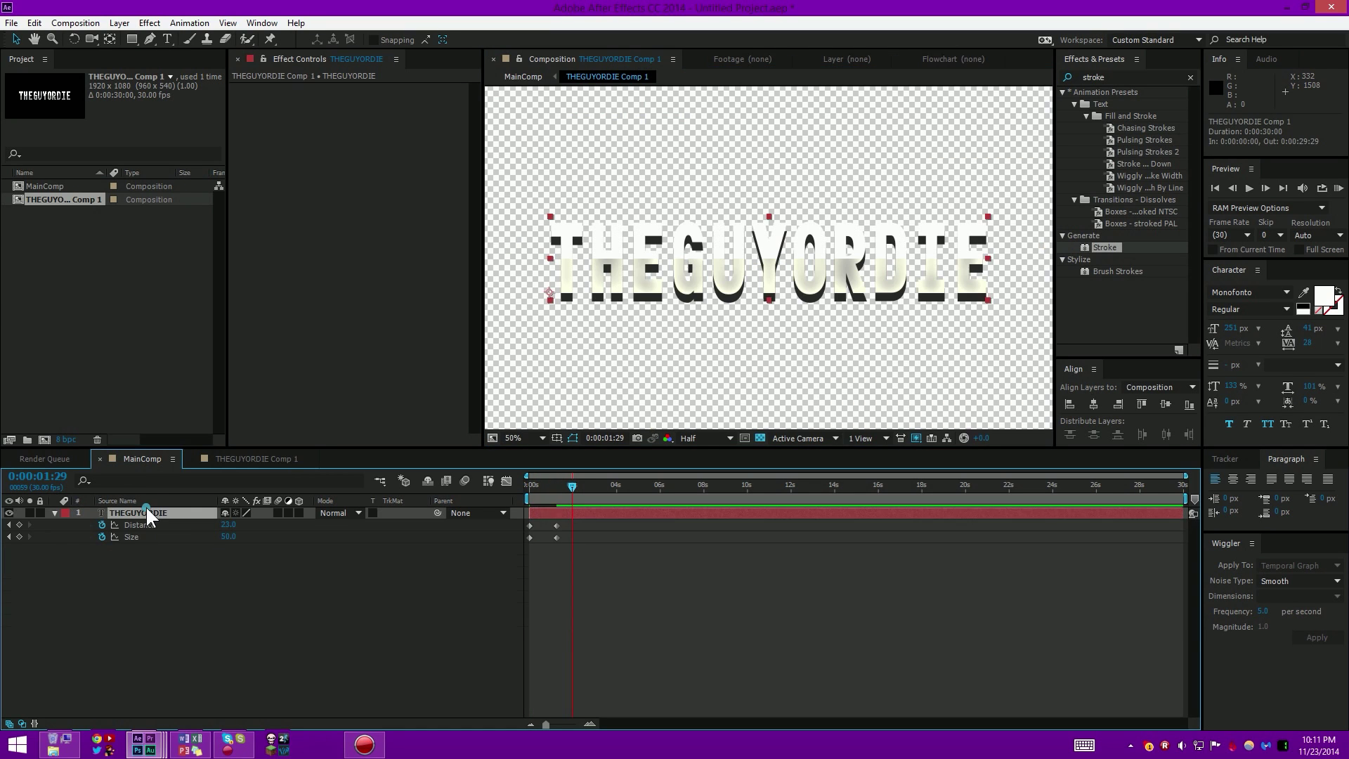
right_click(183, 512)
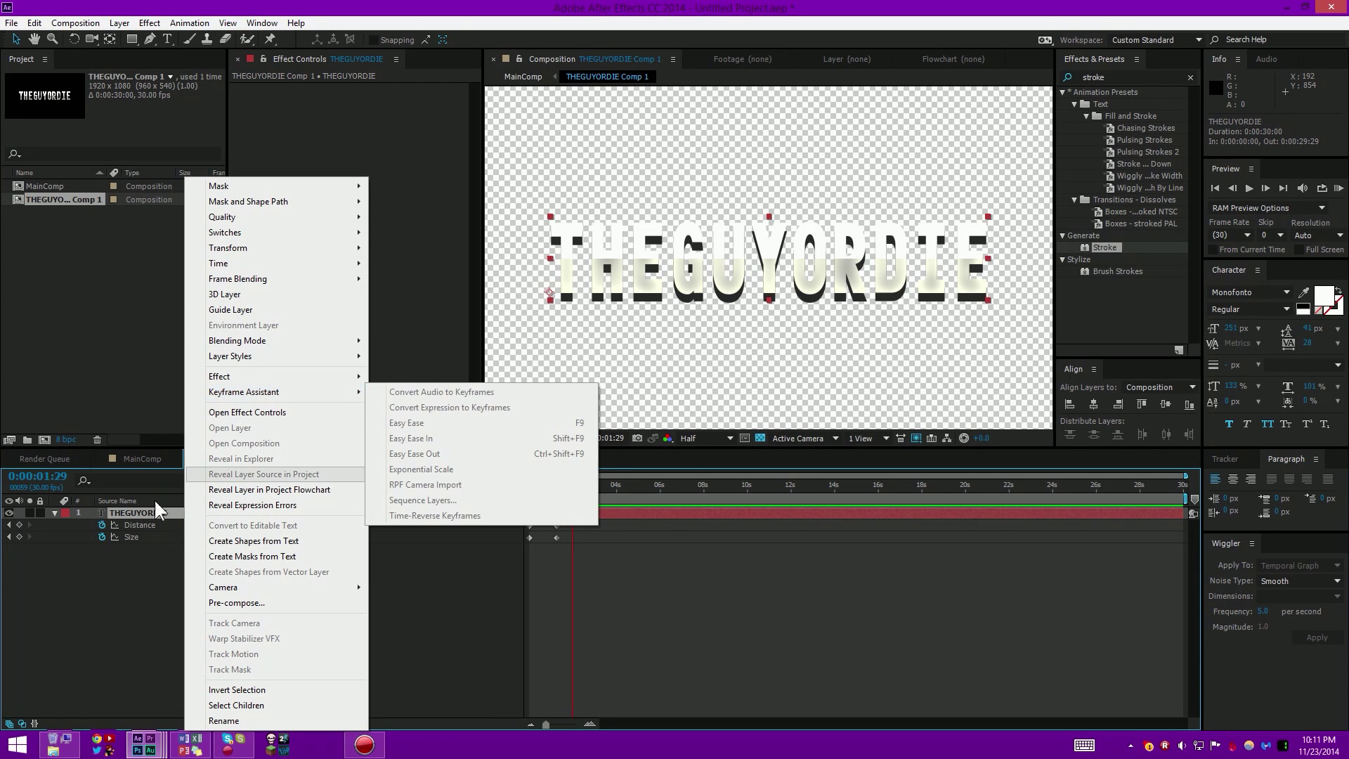
click(106, 528)
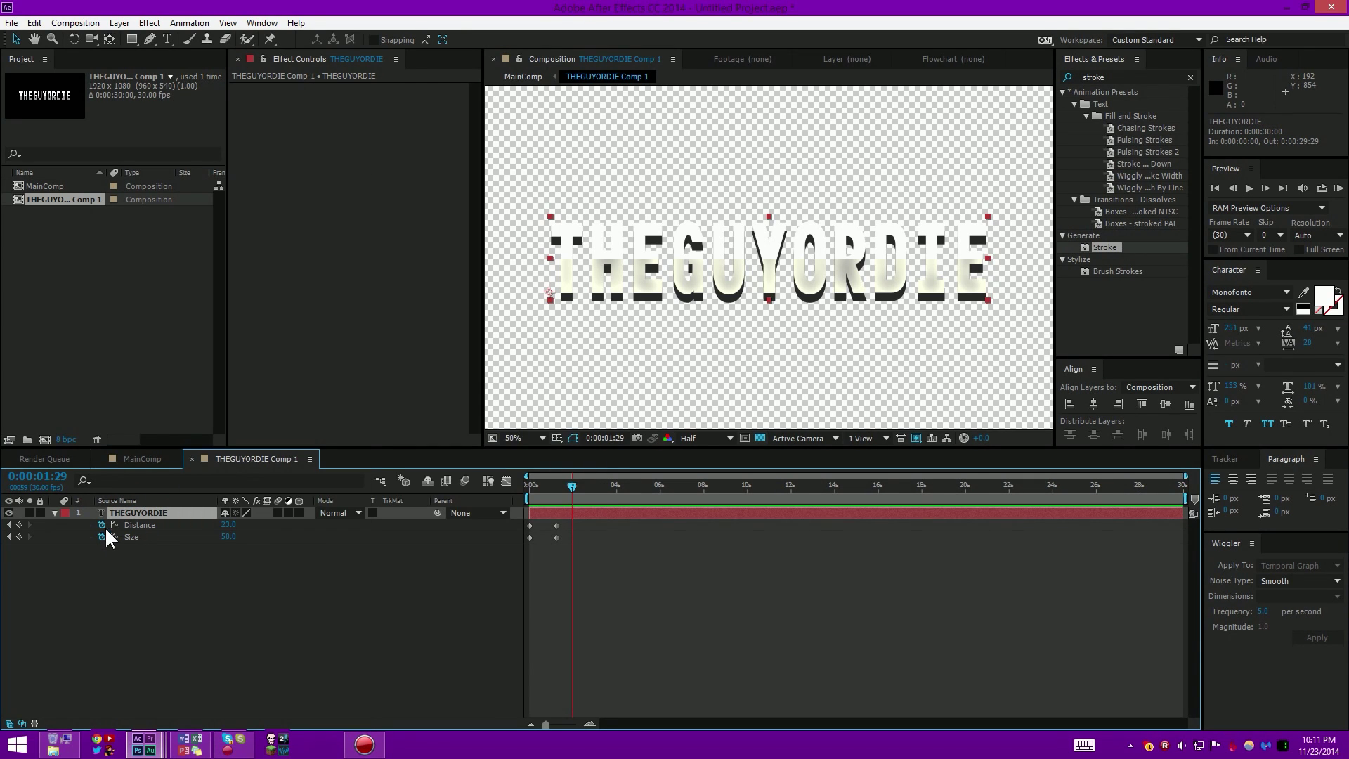
click(53, 511)
click(53, 512)
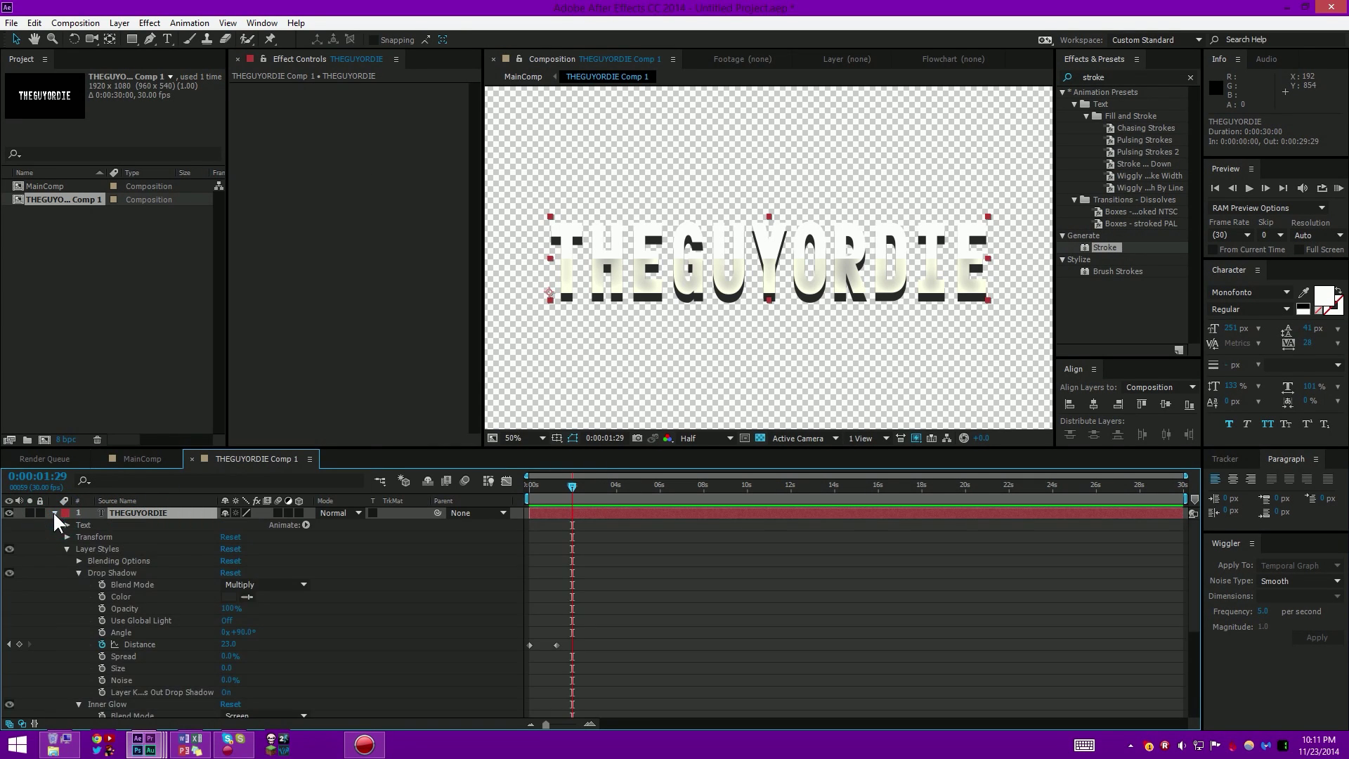
click(79, 572)
click(79, 585)
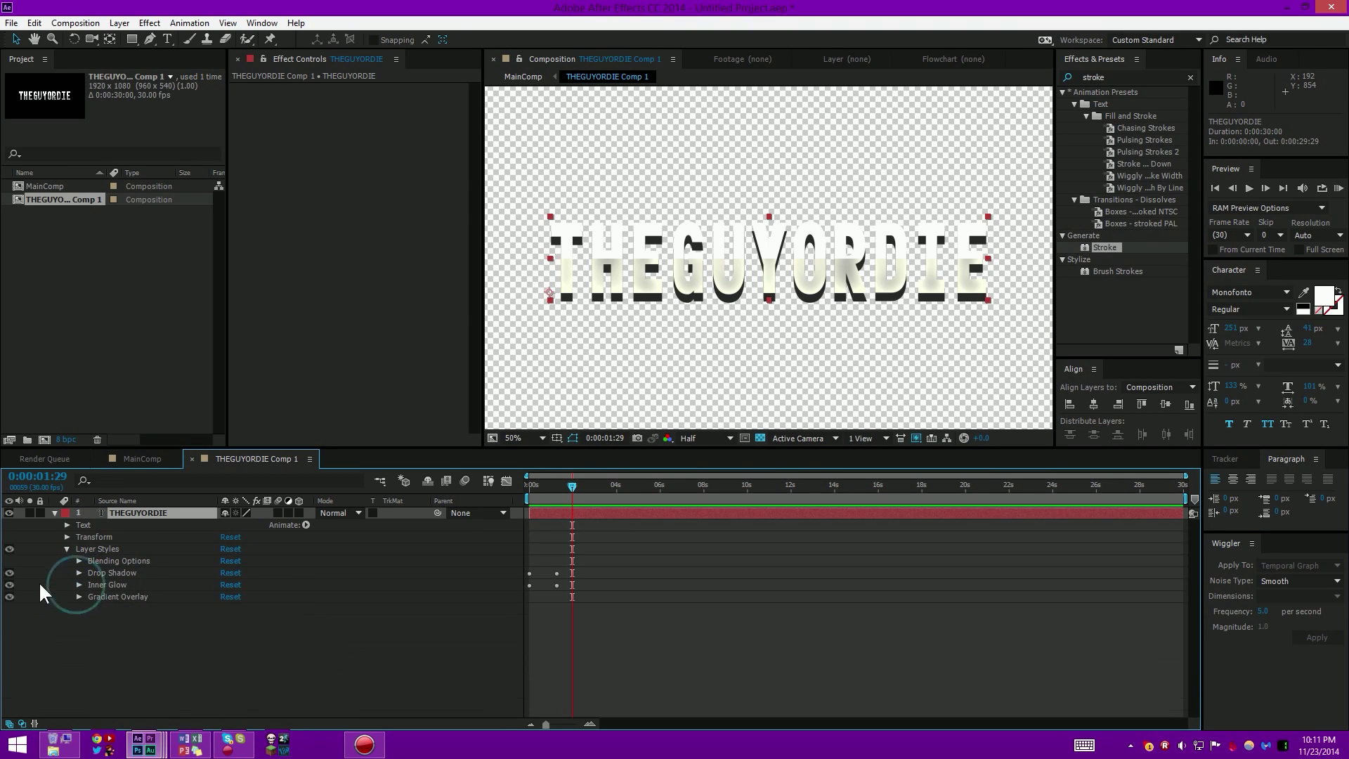
click(9, 597)
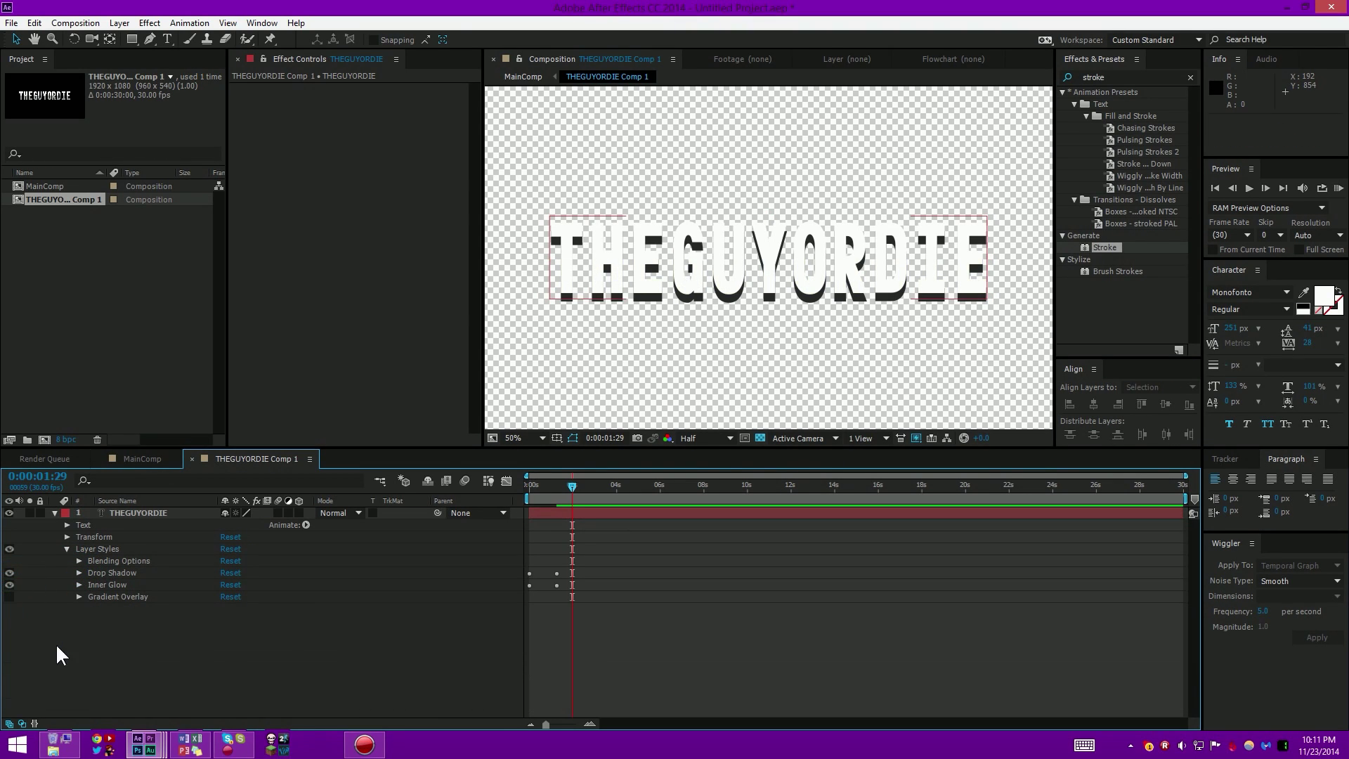
click(135, 459)
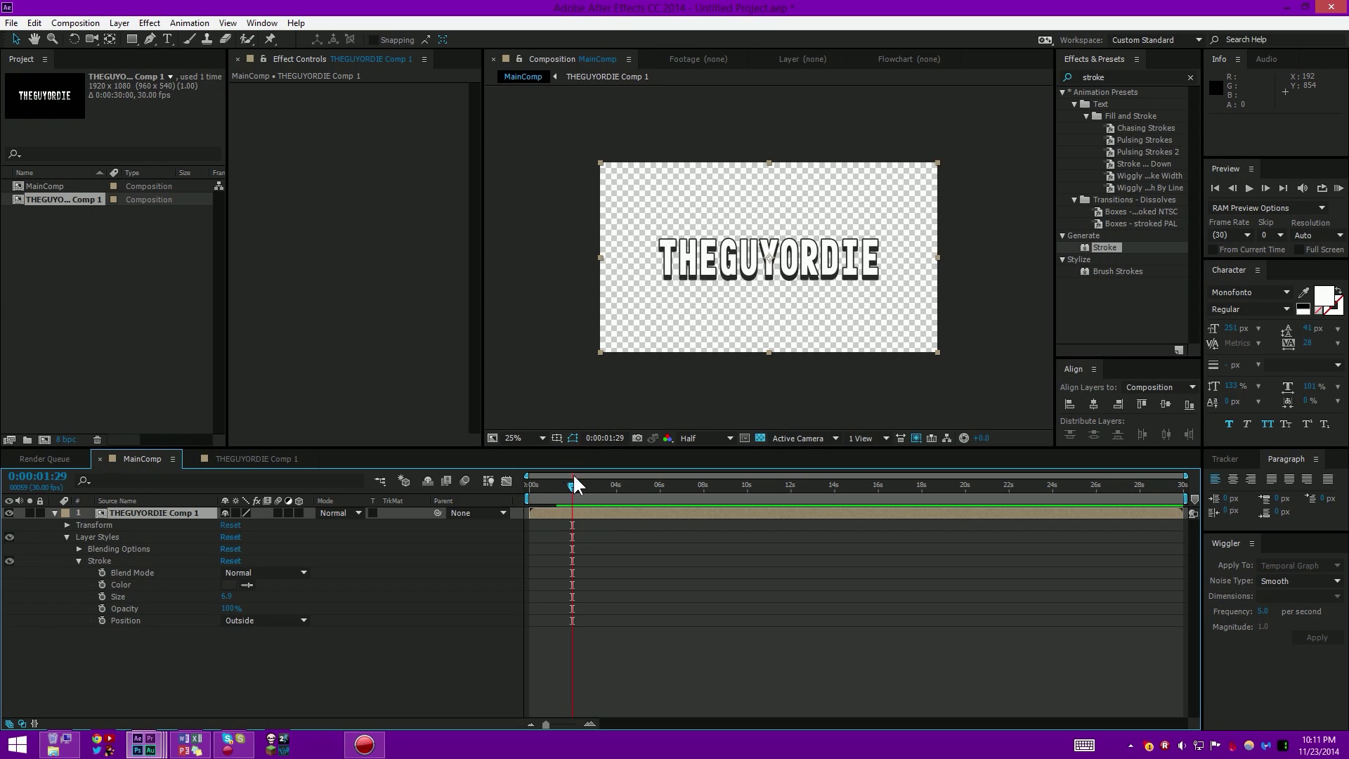
drag(559, 492, 507, 521)
key(KP_0)
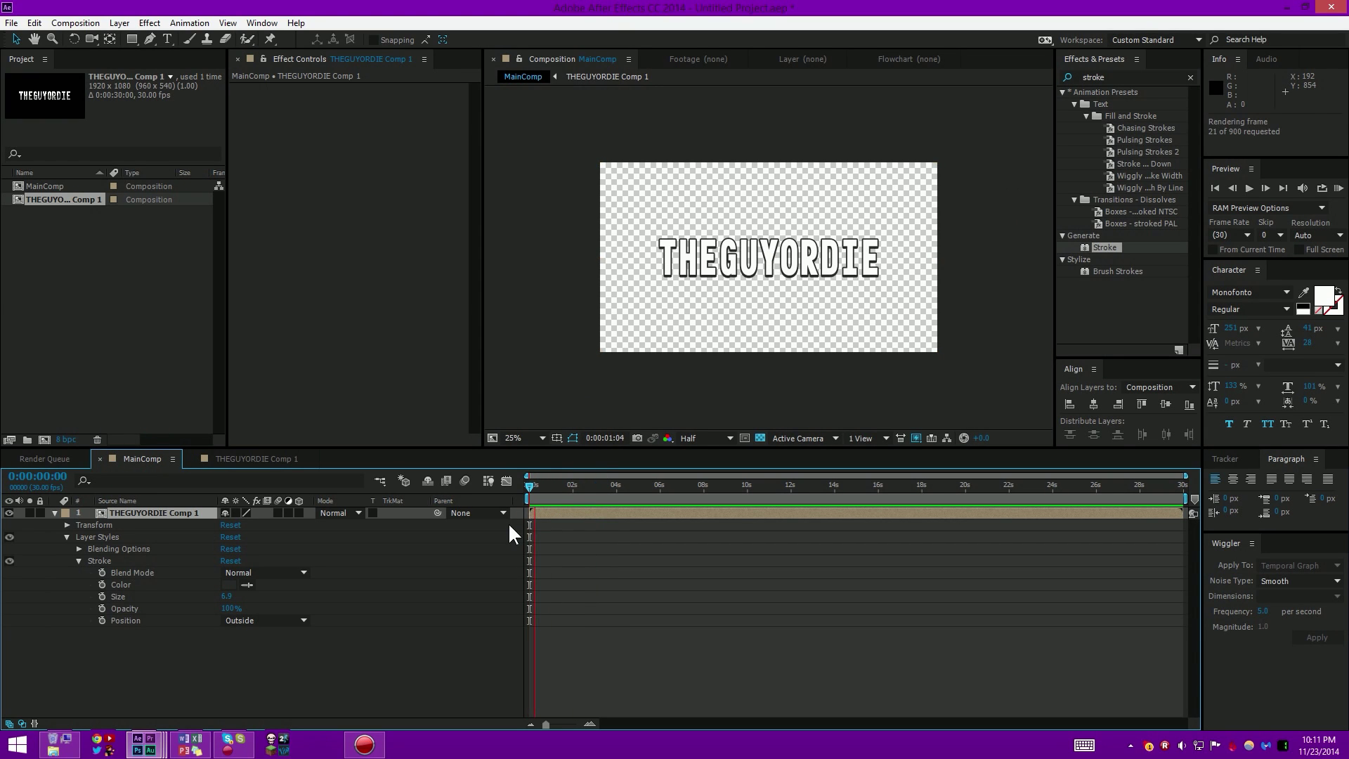
key(space)
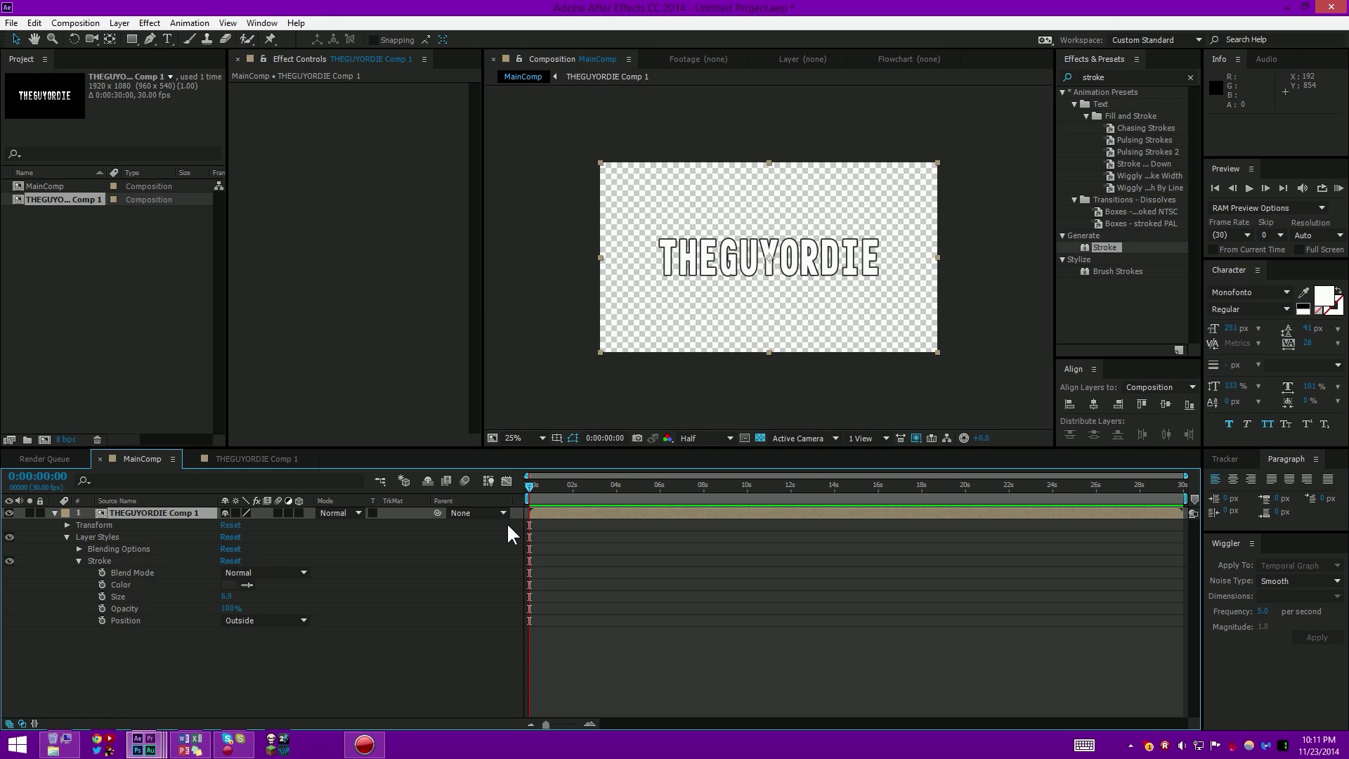
click(559, 246)
drag(554, 99, 987, 395)
click(996, 377)
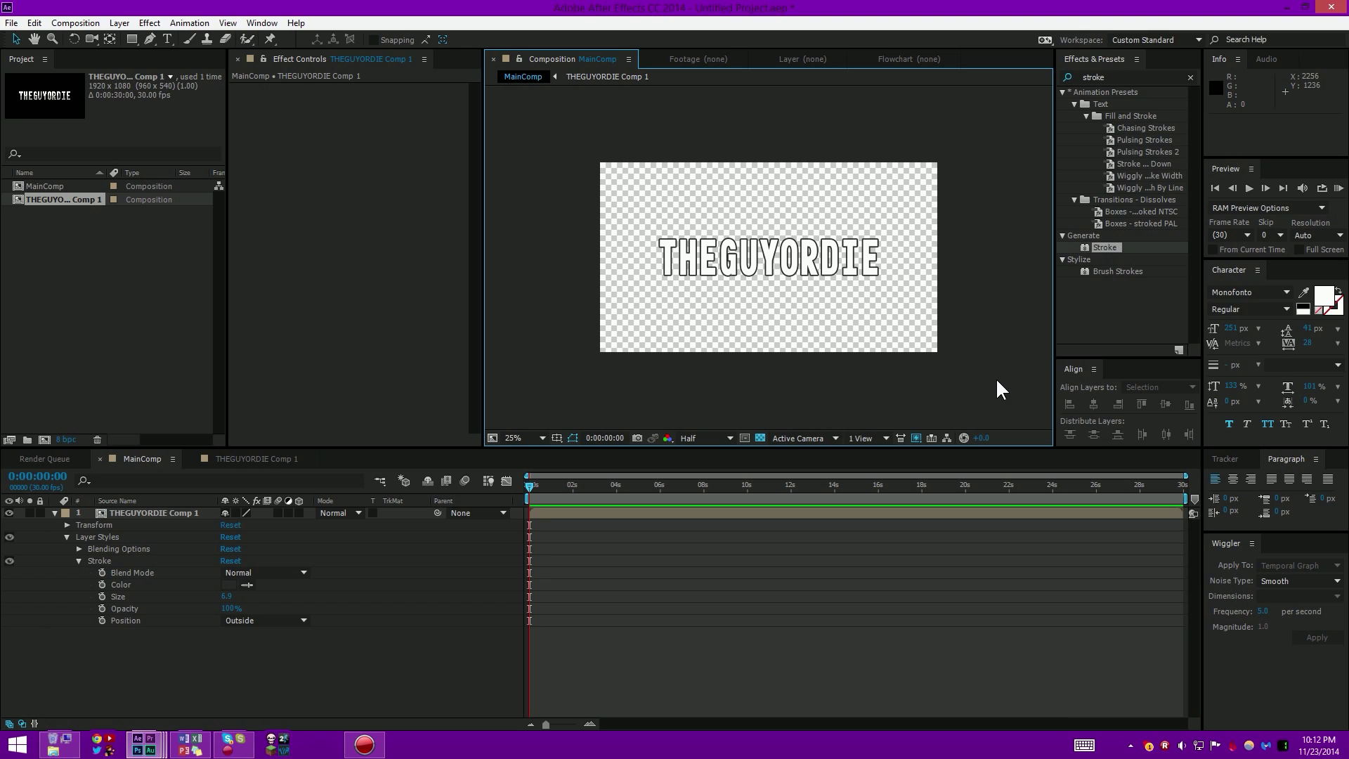
click(196, 507)
click(292, 676)
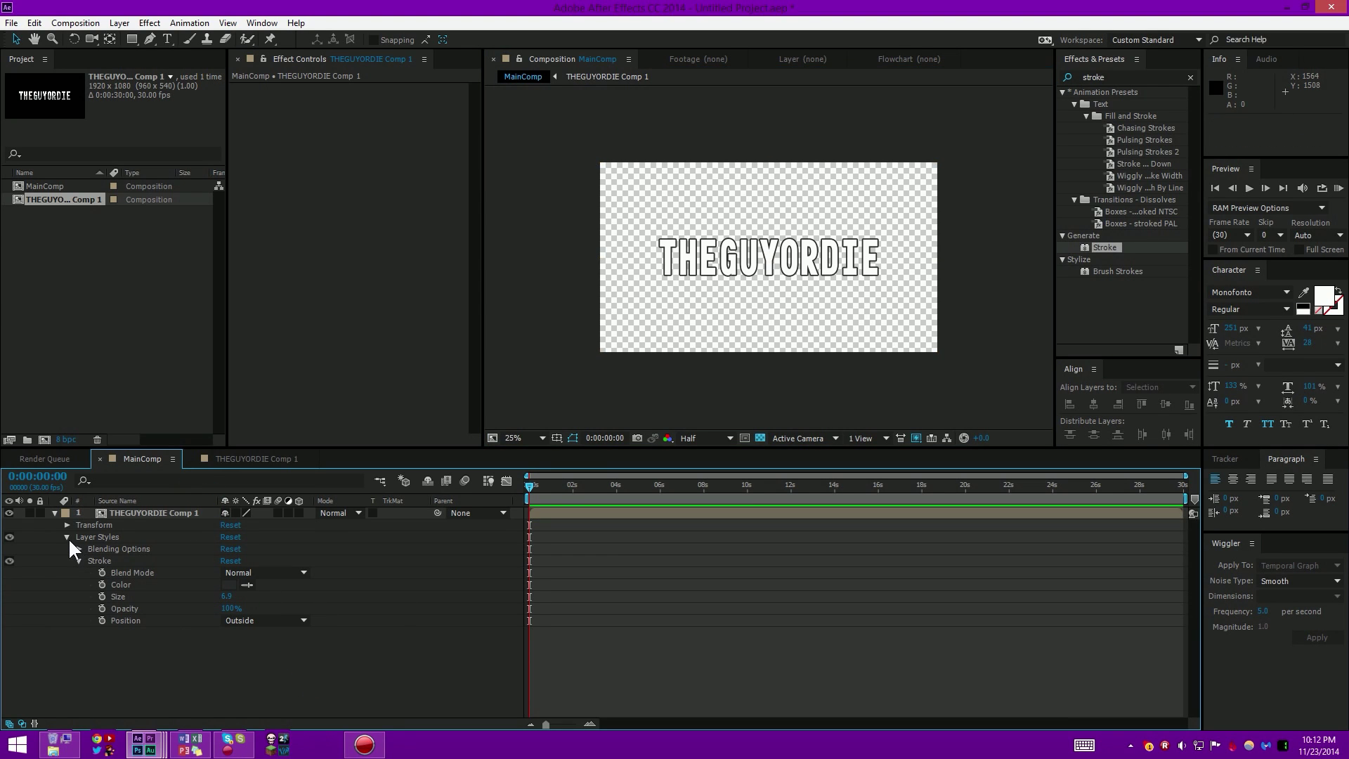
Step: Collapse the Layer Styles group and the THEGUYORDIE Comp 1 layer, leaving the layer selected
click(66, 536)
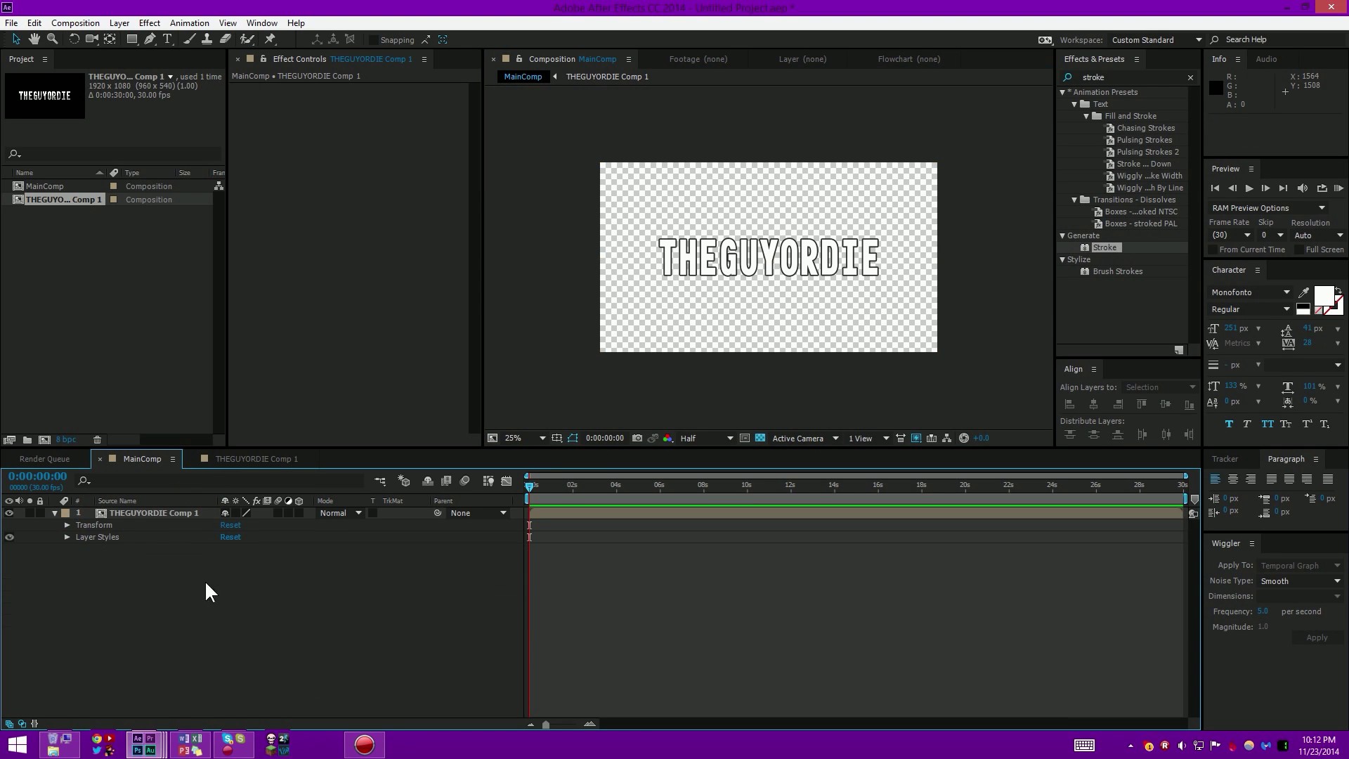
click(55, 513)
click(174, 514)
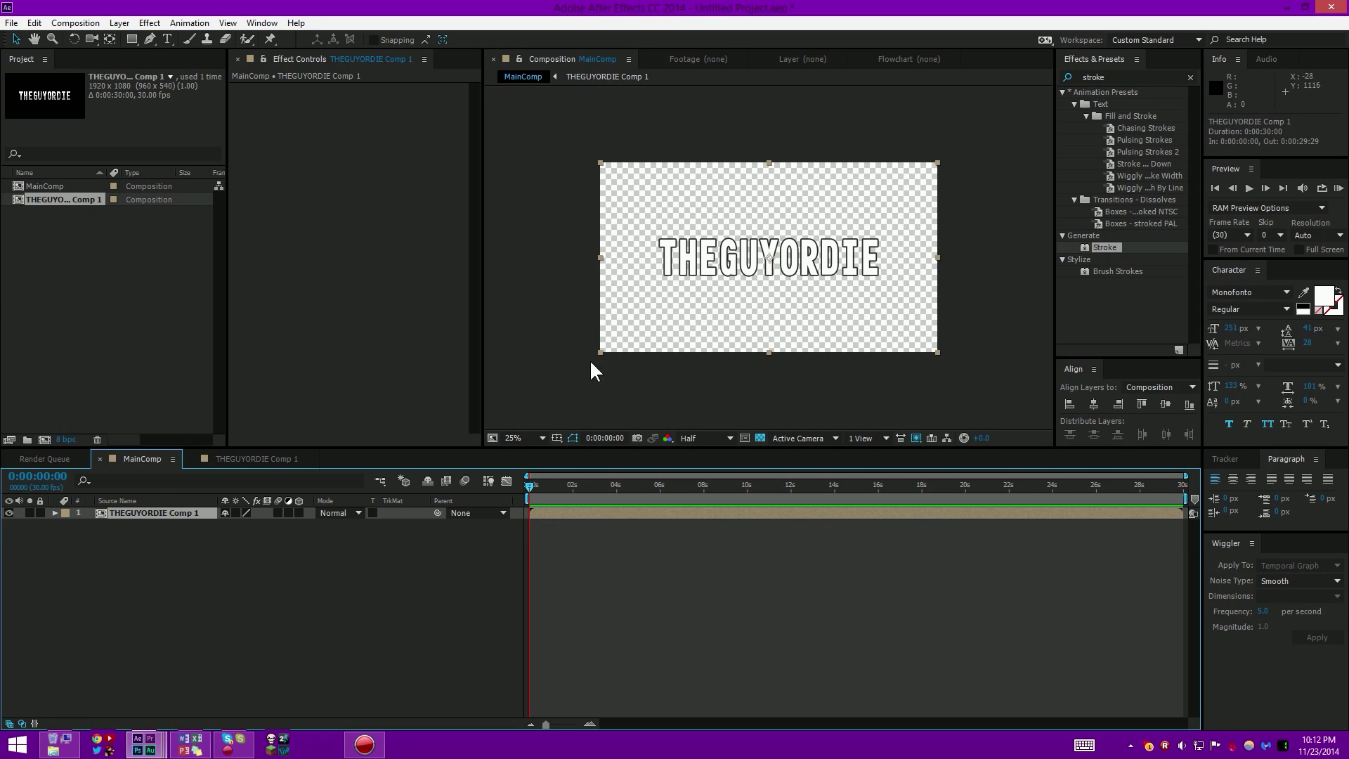